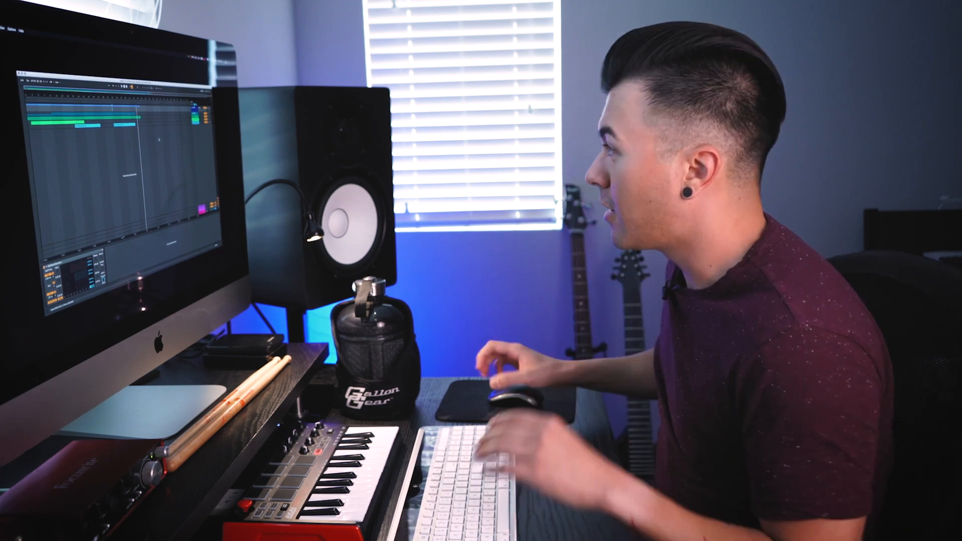
click(194, 114)
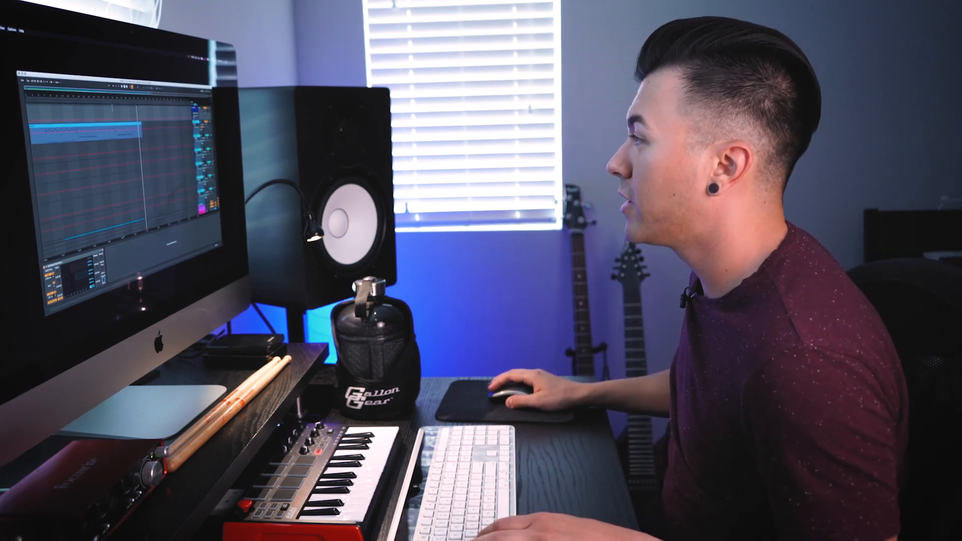
click(196, 123)
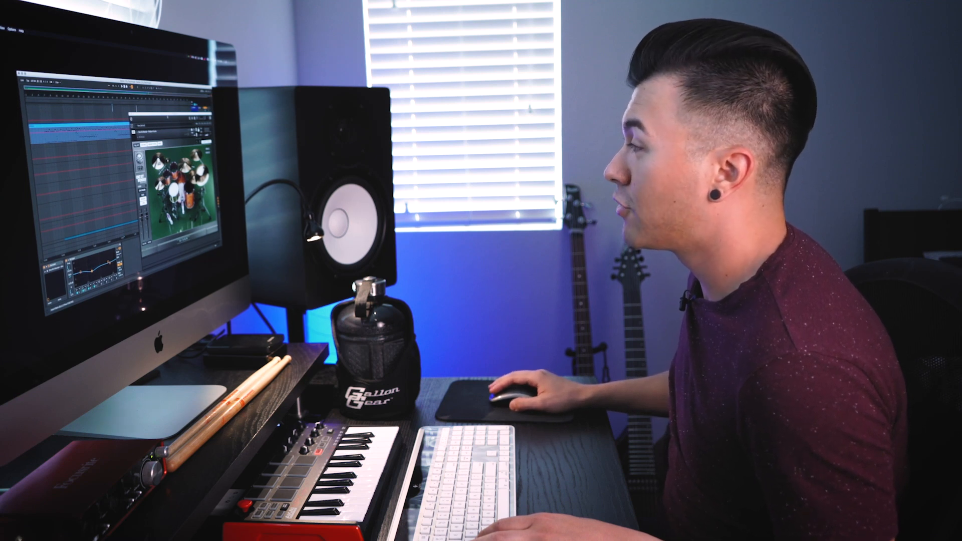
drag(159, 116, 139, 112)
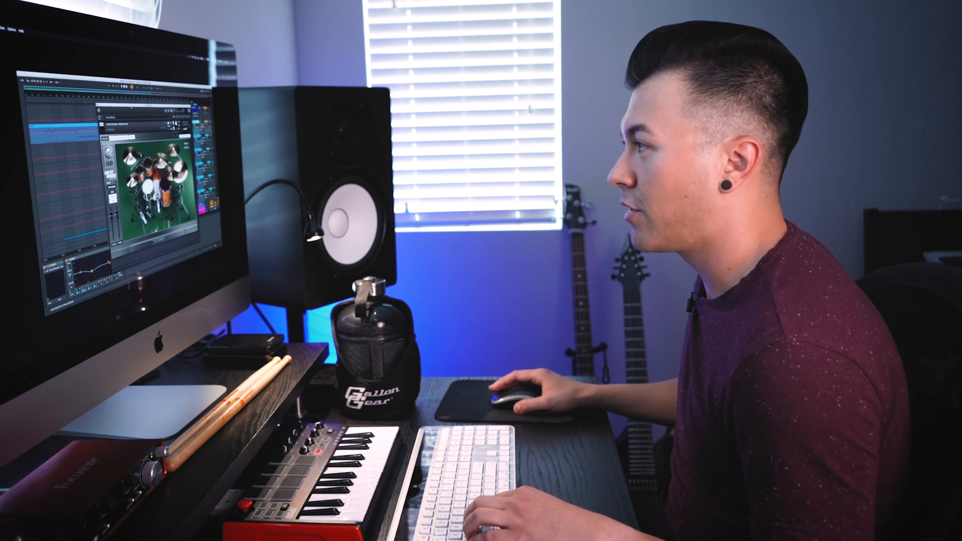
drag(131, 107, 130, 107)
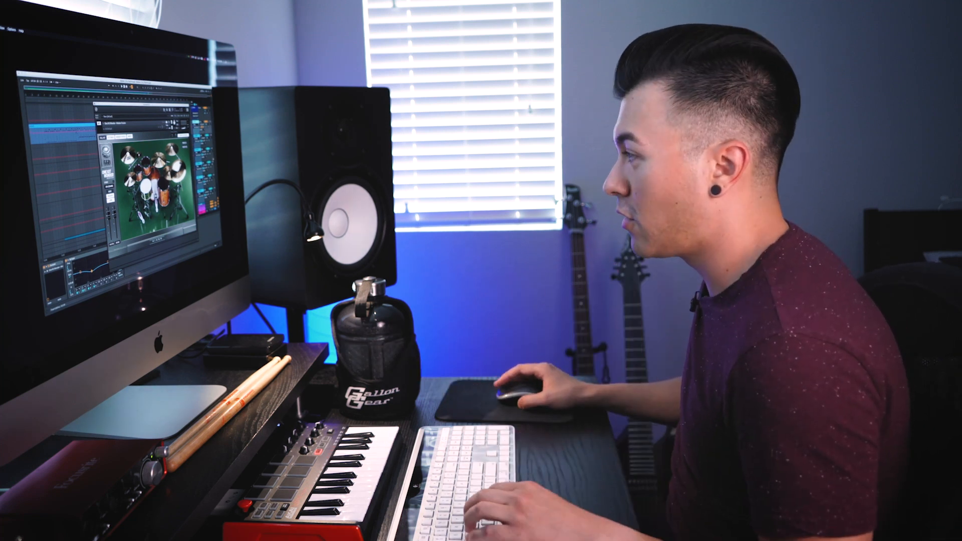
scroll(66, 170, down, 3)
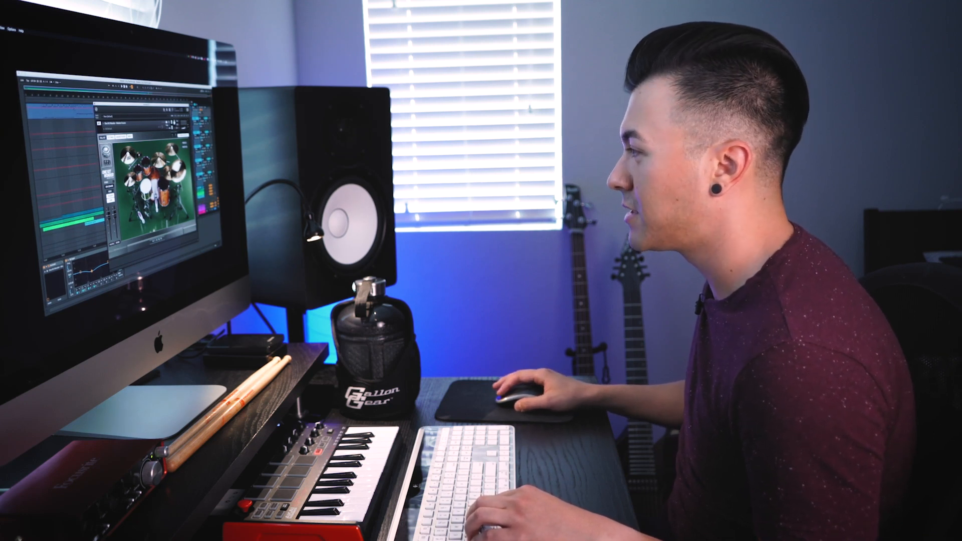
click(201, 189)
click(201, 193)
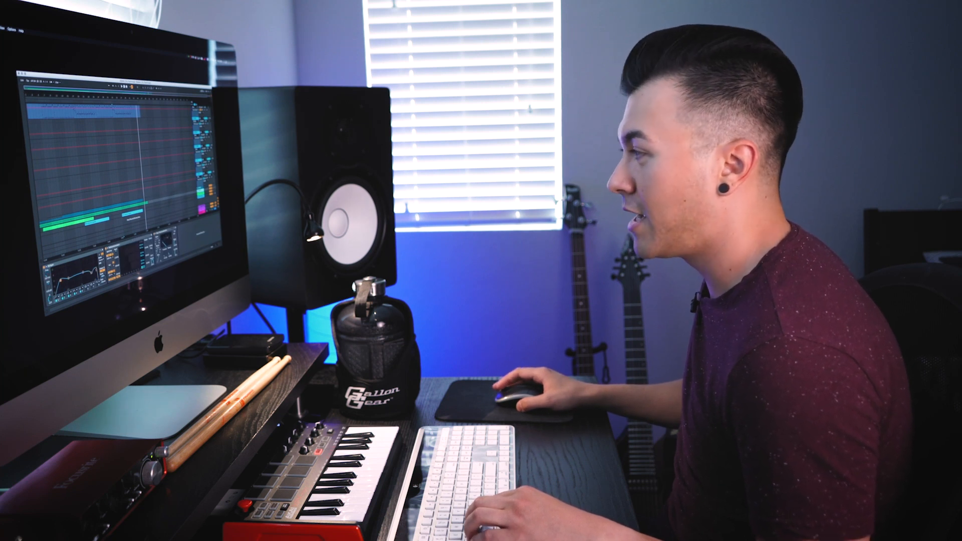
click(201, 197)
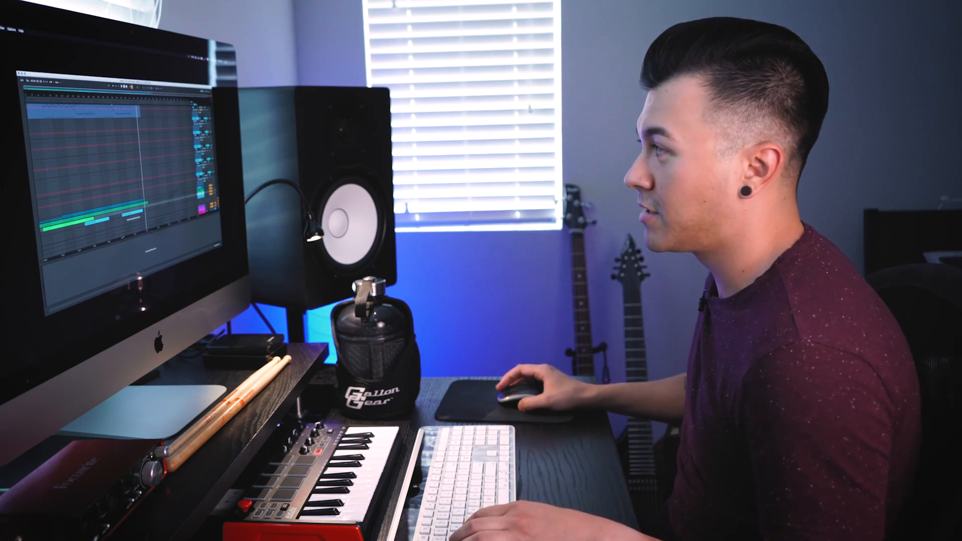
scroll(190, 141, up, 3)
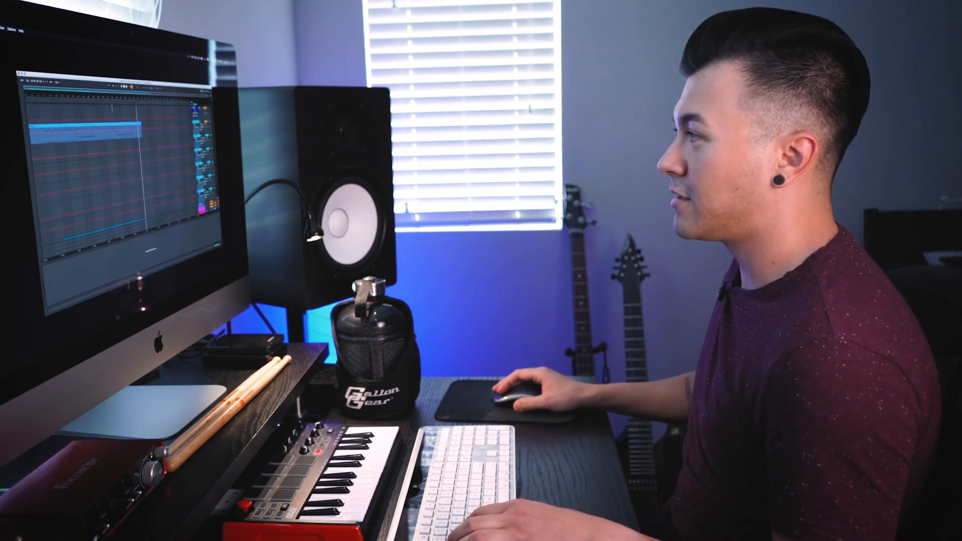
click(195, 108)
scroll(113, 165, down, 3)
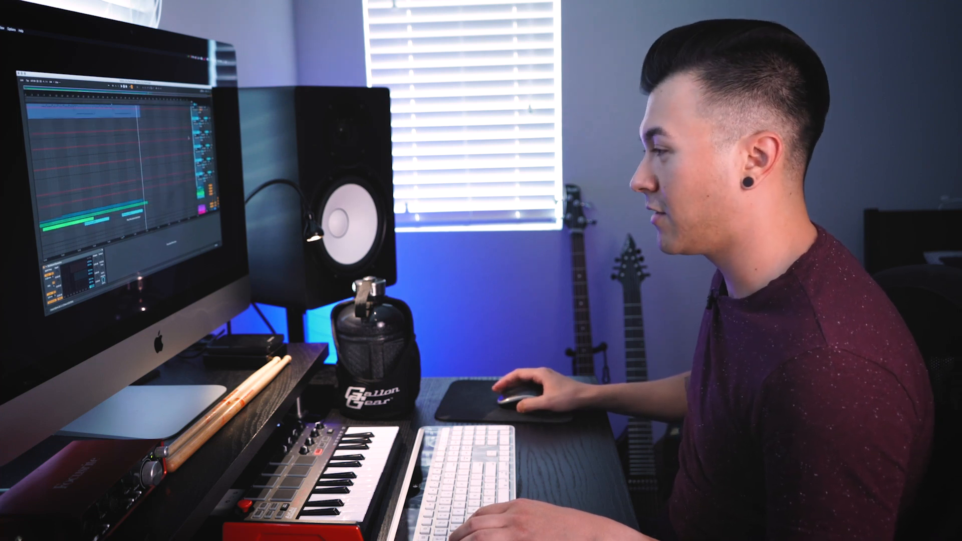
scroll(112, 166, up, 1)
scroll(164, 149, up, 2)
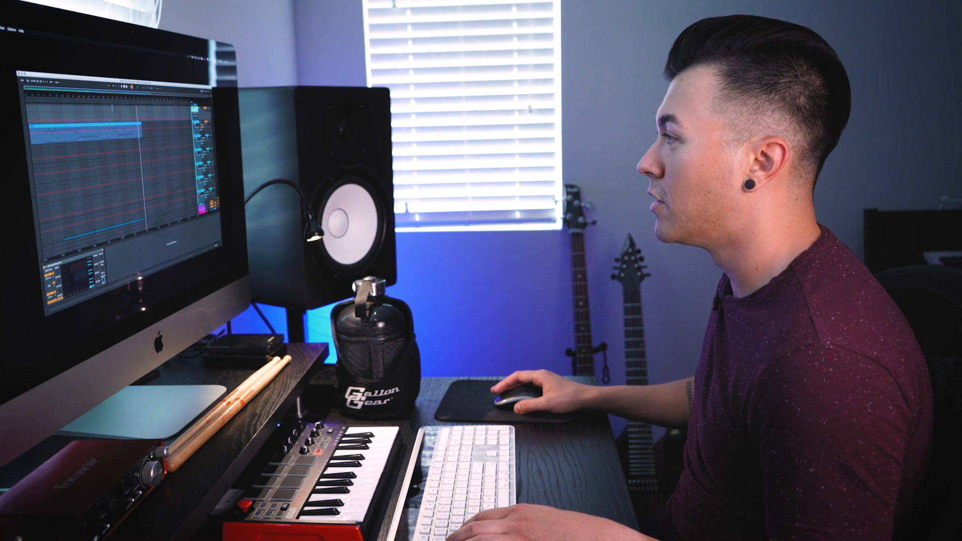
scroll(191, 134, down, 3)
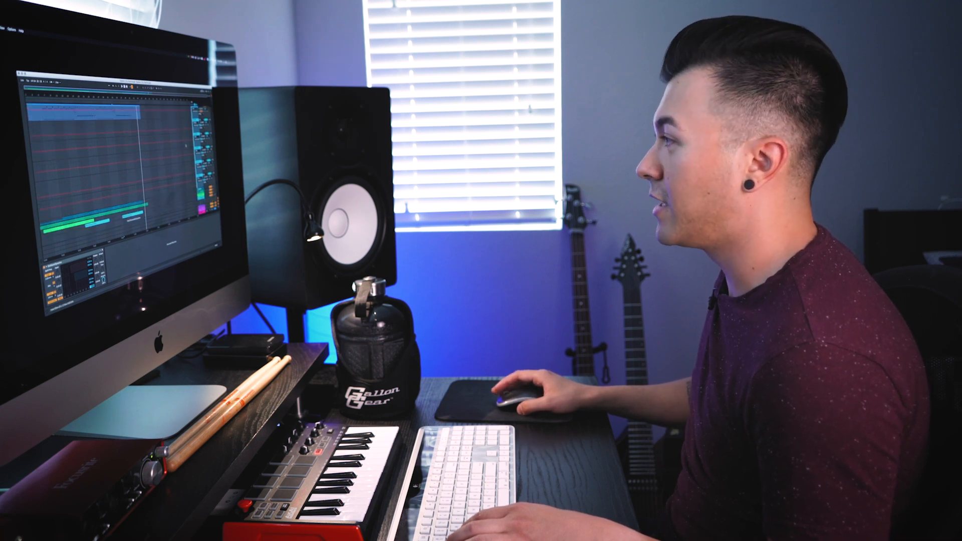
scroll(188, 143, up, 3)
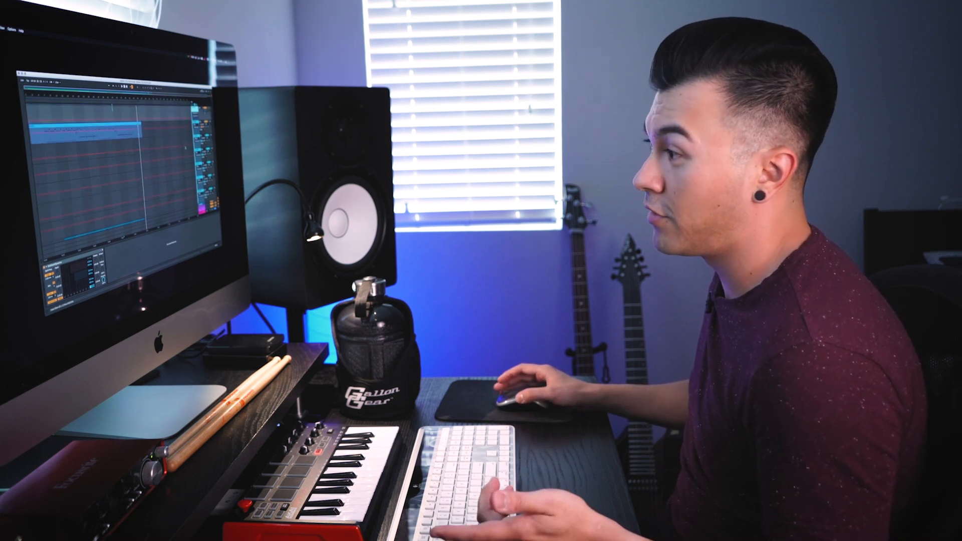
scroll(185, 148, down, 3)
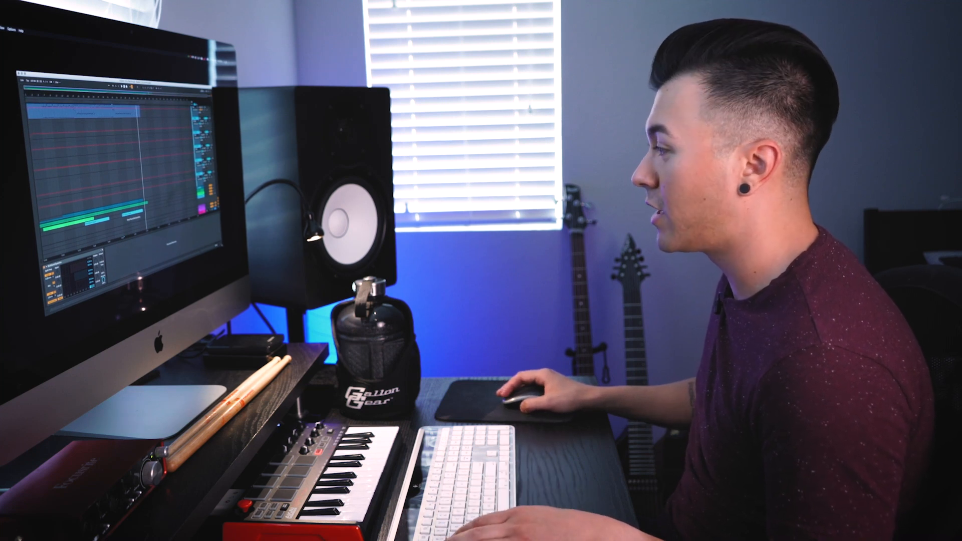
- Switch to the Session view and select the EQ Eight in the Master track's device chain
key(Tab)
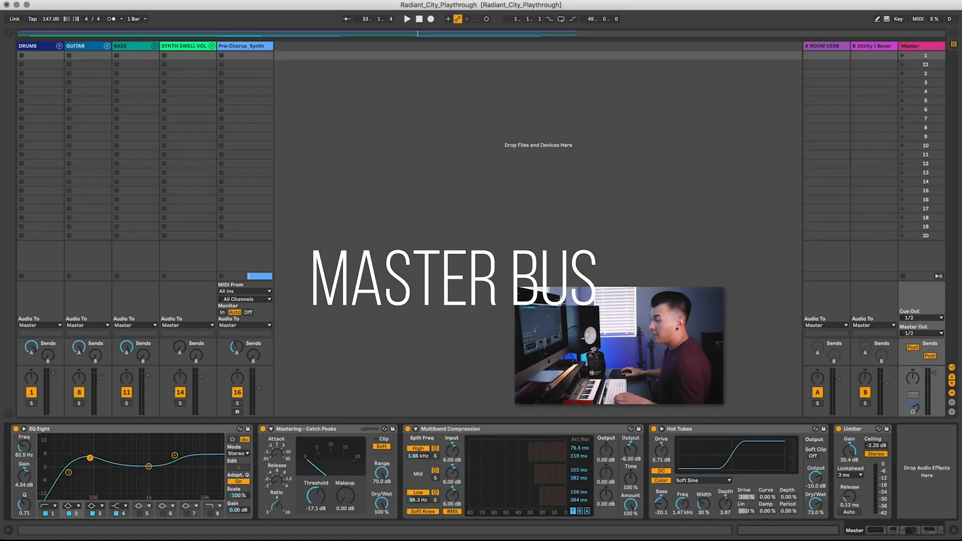
click(88, 436)
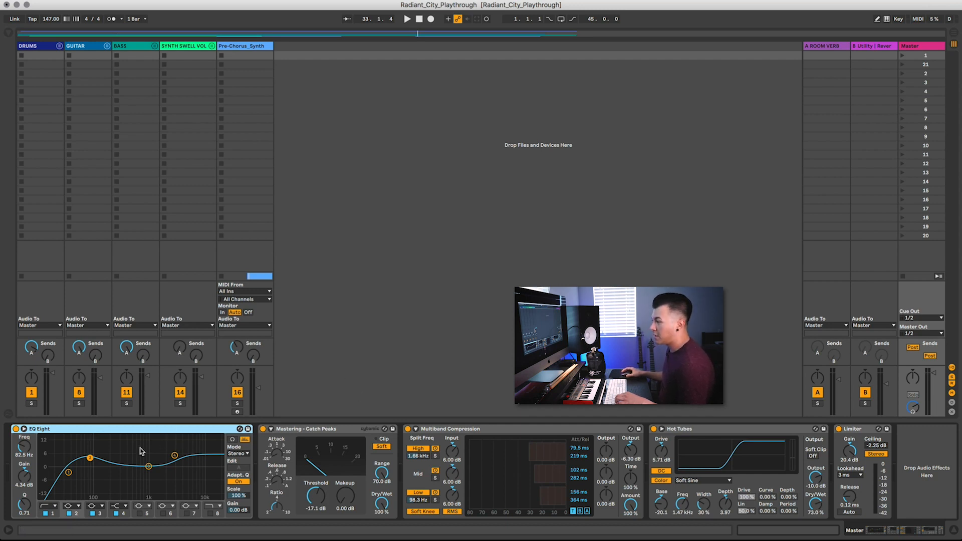
click(106, 429)
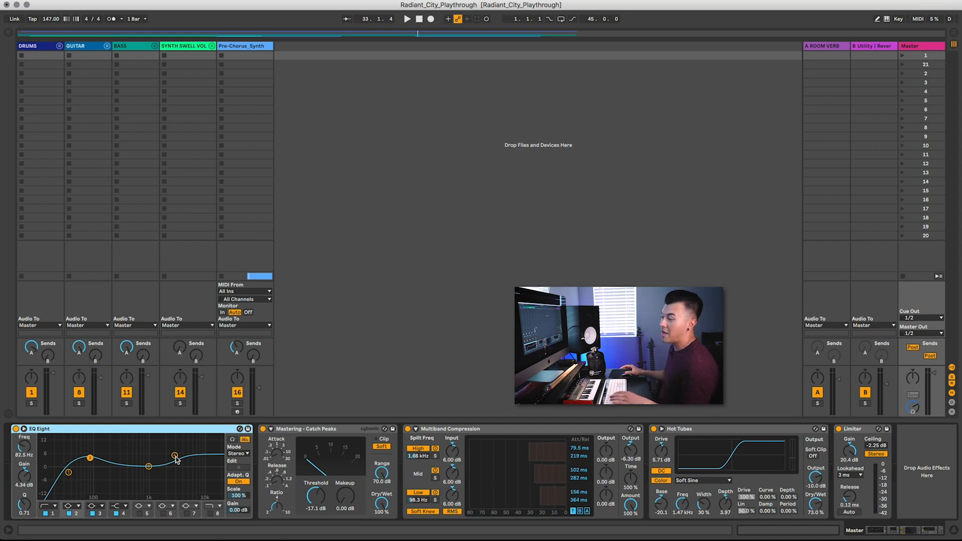
- Select the Mastering - Catch Peaks device on the Master and show the Glue Compressor presets in the browser's Audio Effects
click(331, 437)
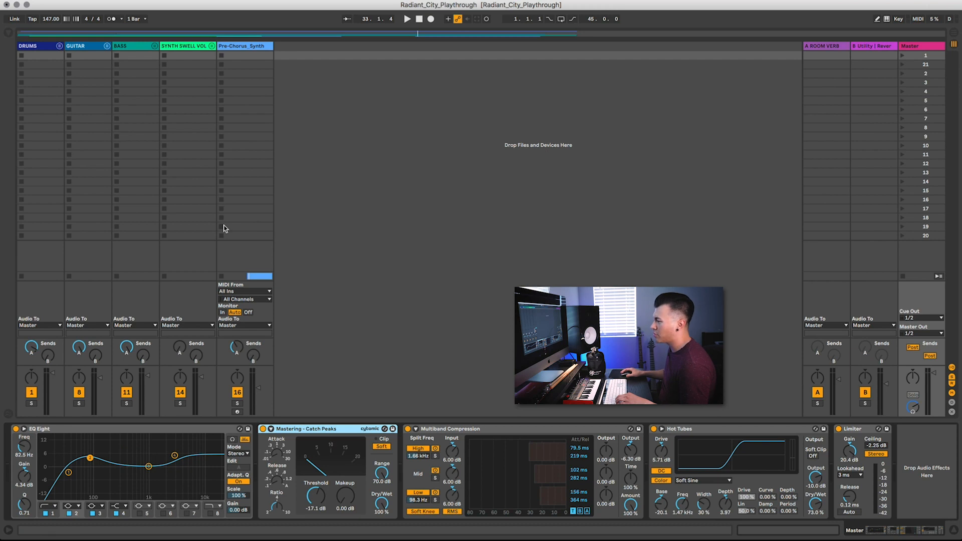
click(8, 32)
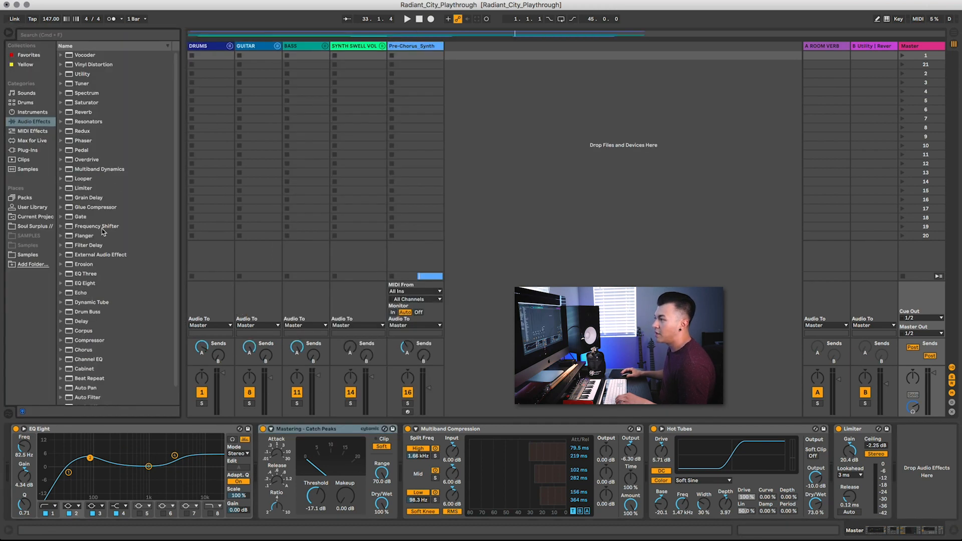
click(98, 207)
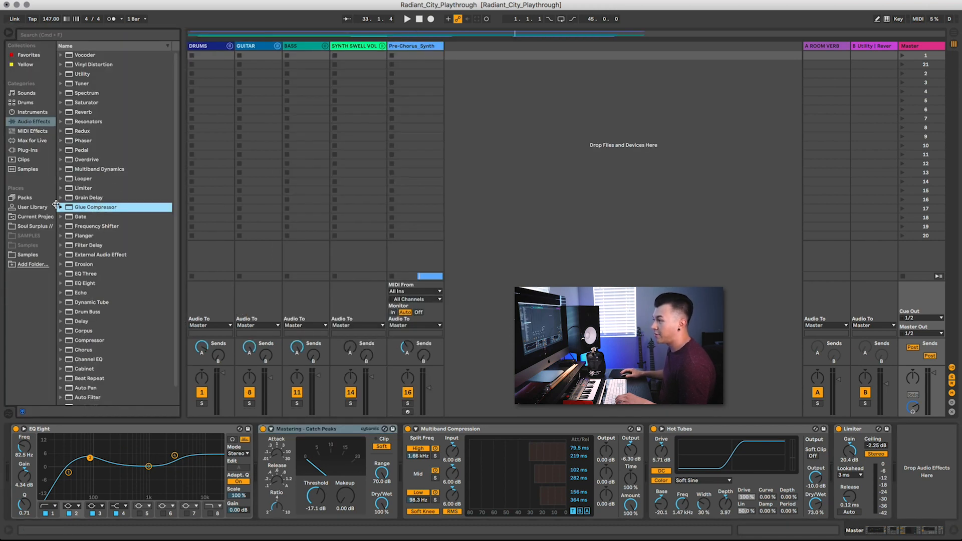
click(60, 207)
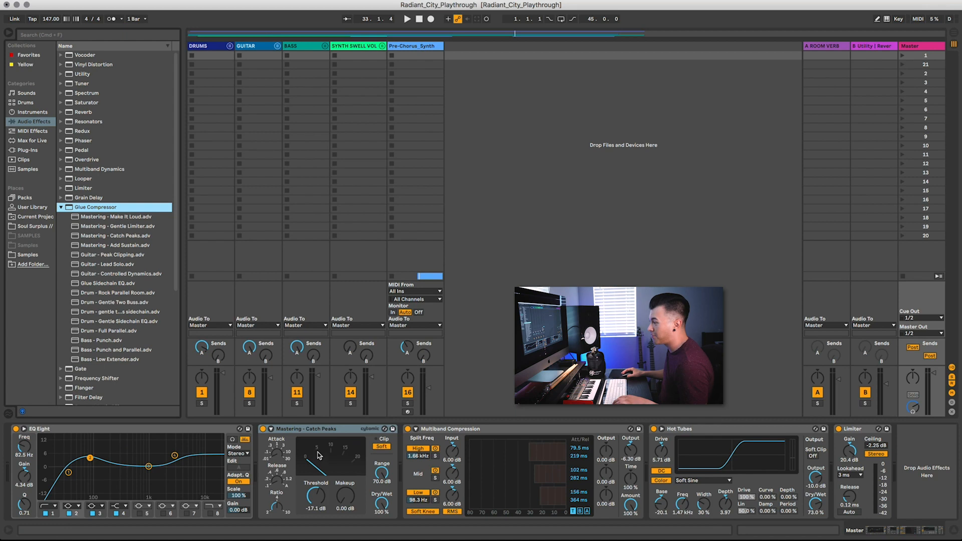
- Set the Mastering - Catch Peaks threshold to -21.6 dB while playing the song, and stop playback
key(space)
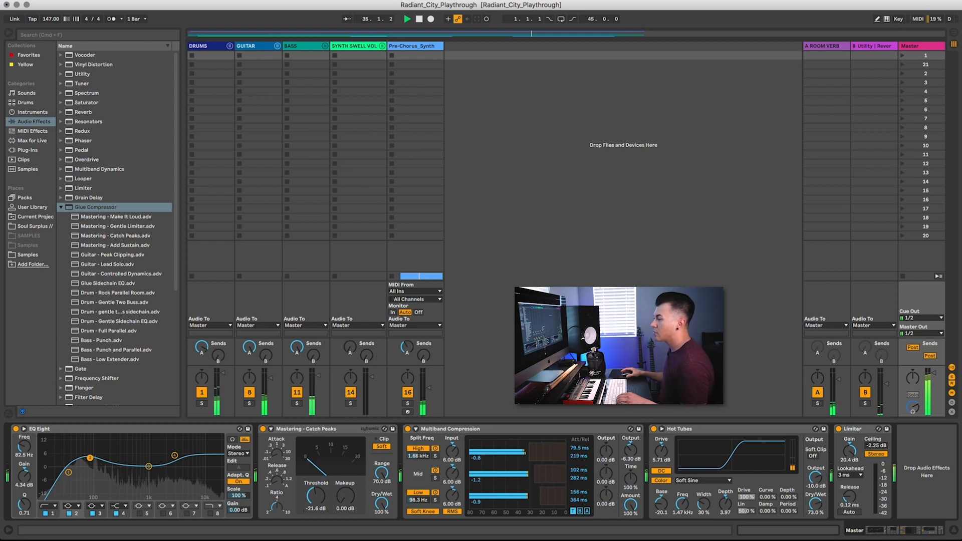
key(space)
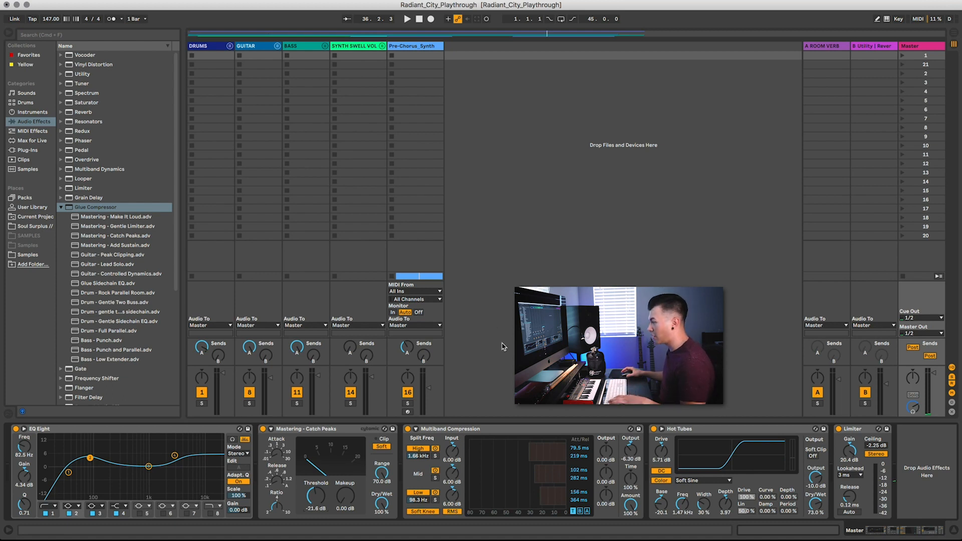
- Select the Master's Multiband Compression device and locate the Multiband Compression.adv preset under Multiband Dynamics in the browser
click(508, 431)
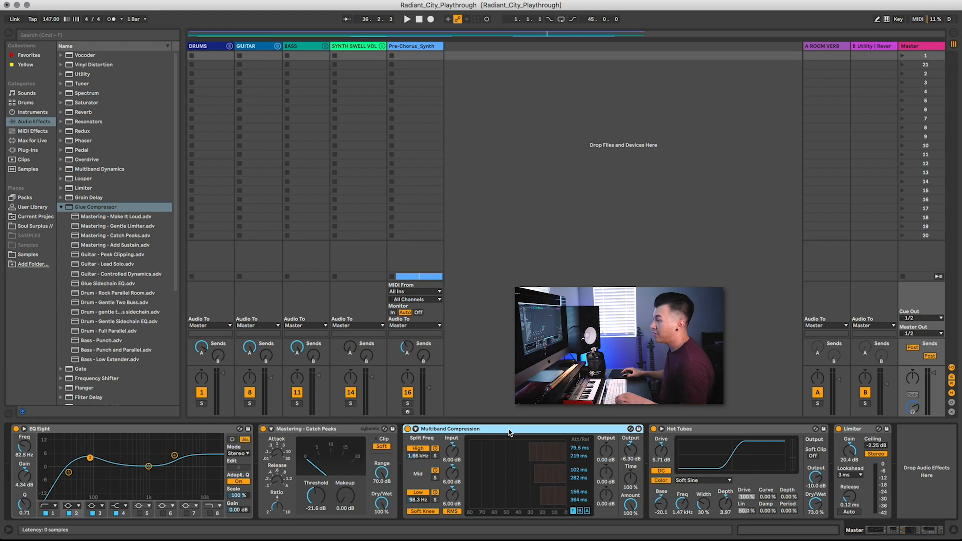
click(91, 172)
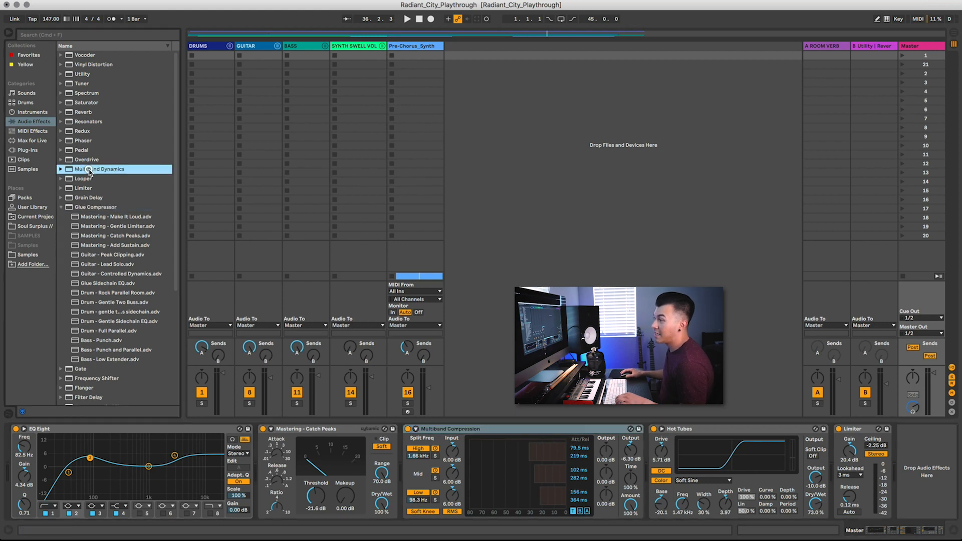
click(60, 170)
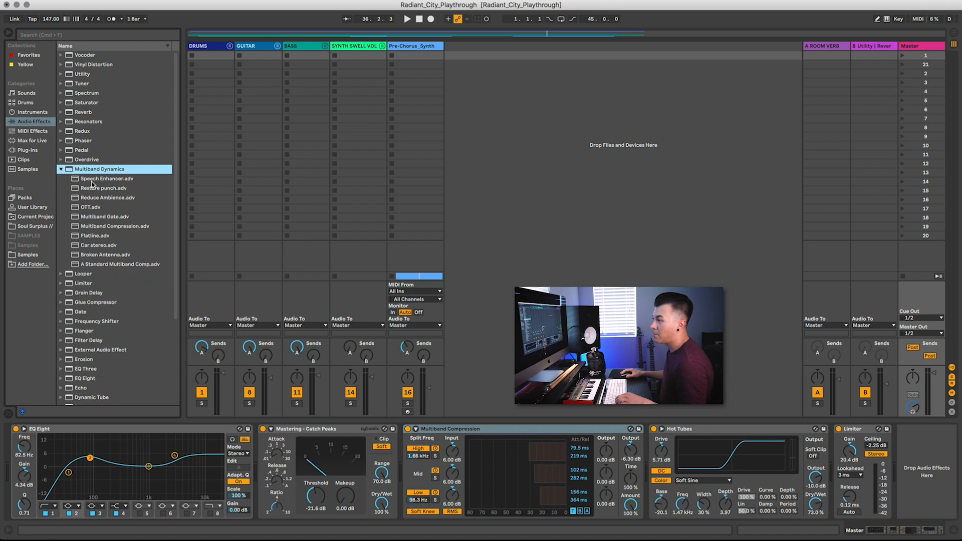
click(104, 228)
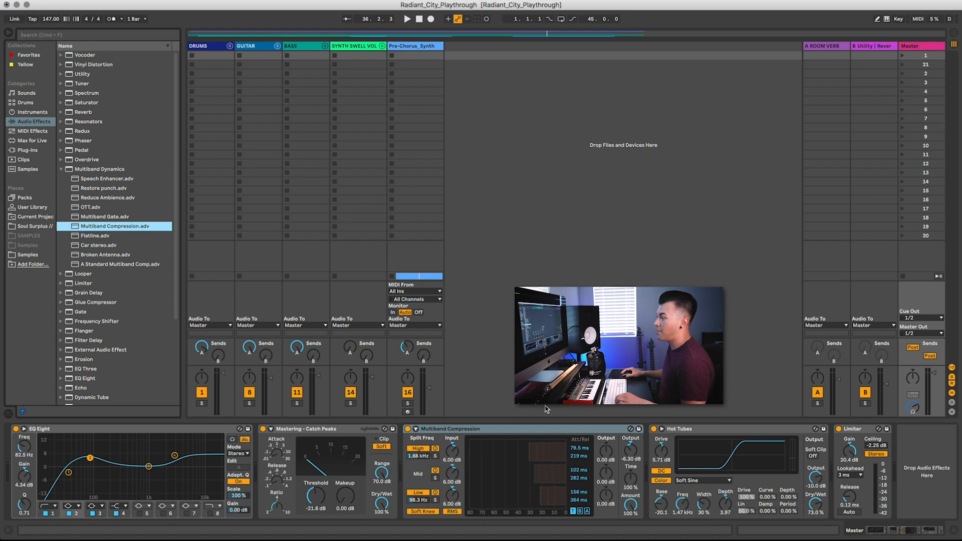
- Play the song while bypassing and re-enabling Multiband Compression twice to compare the sound, and stop playback
click(544, 431)
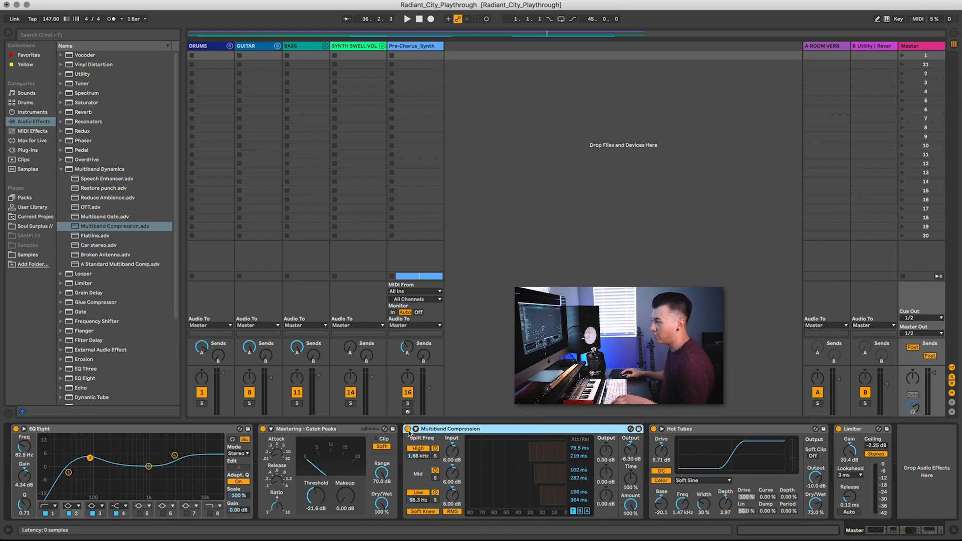
key(space)
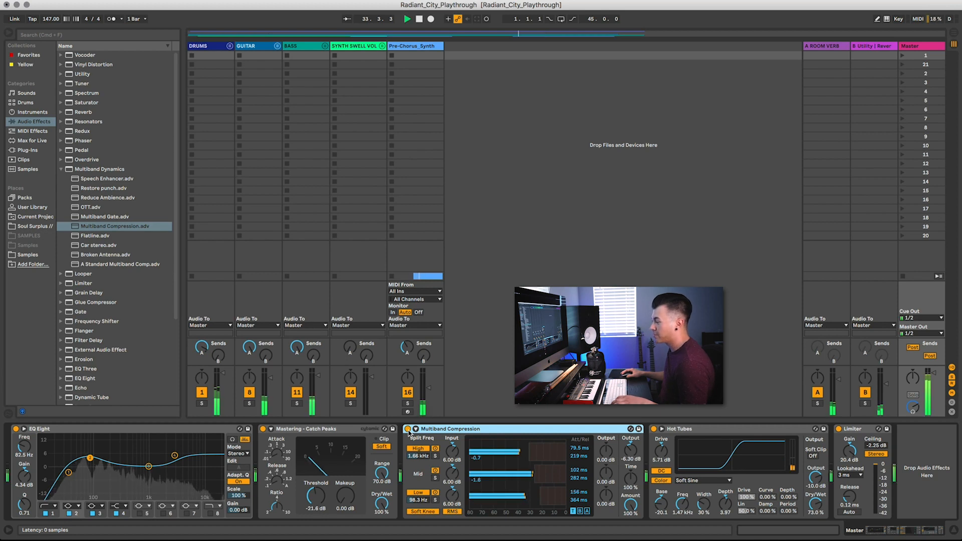
click(409, 429)
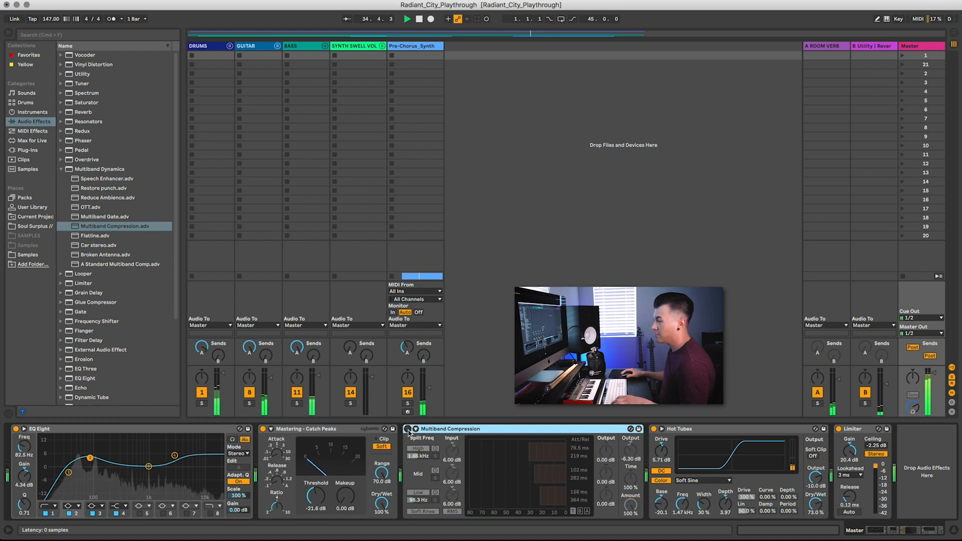
click(409, 429)
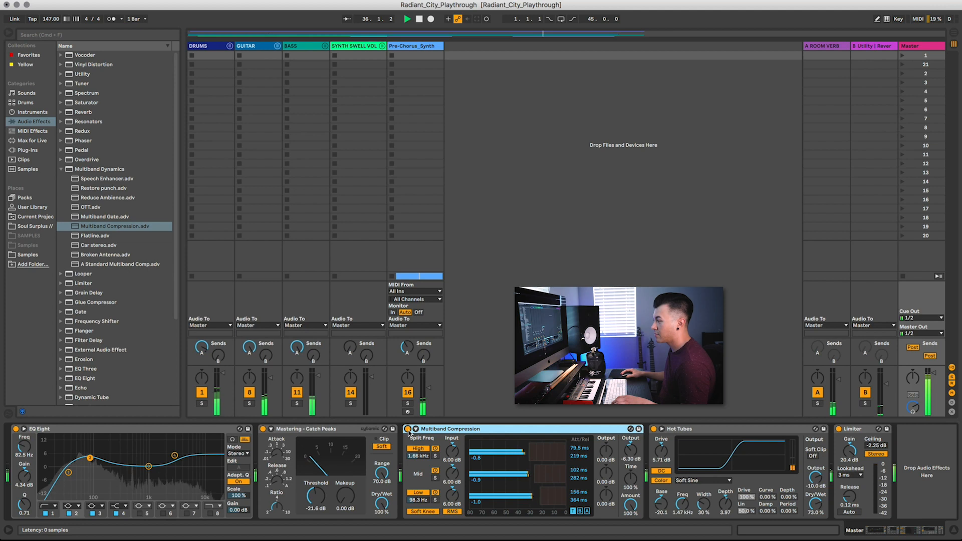
click(408, 429)
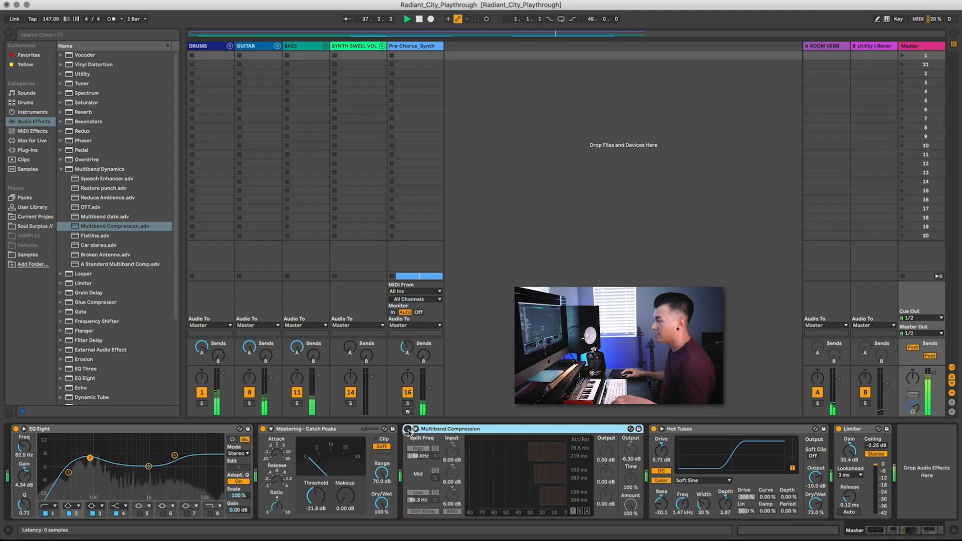
click(408, 430)
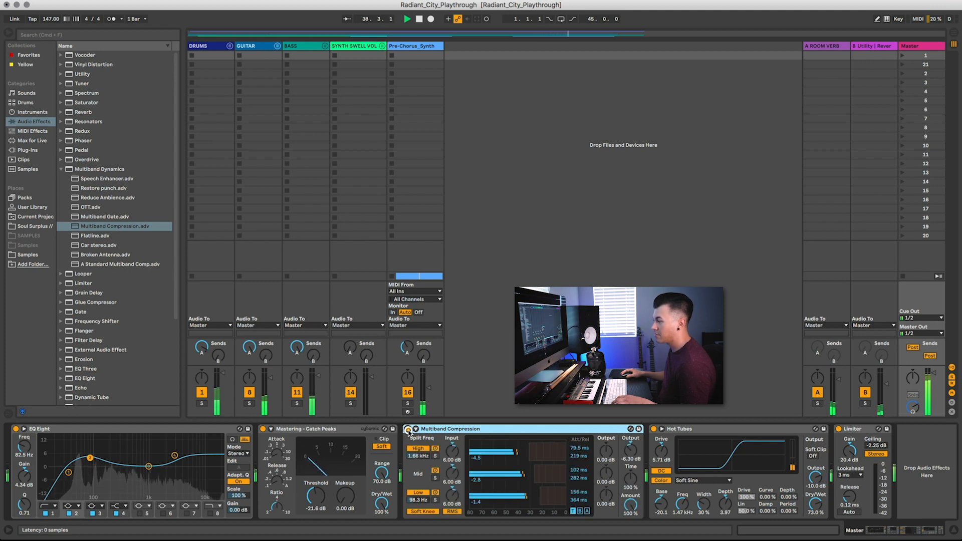
key(space)
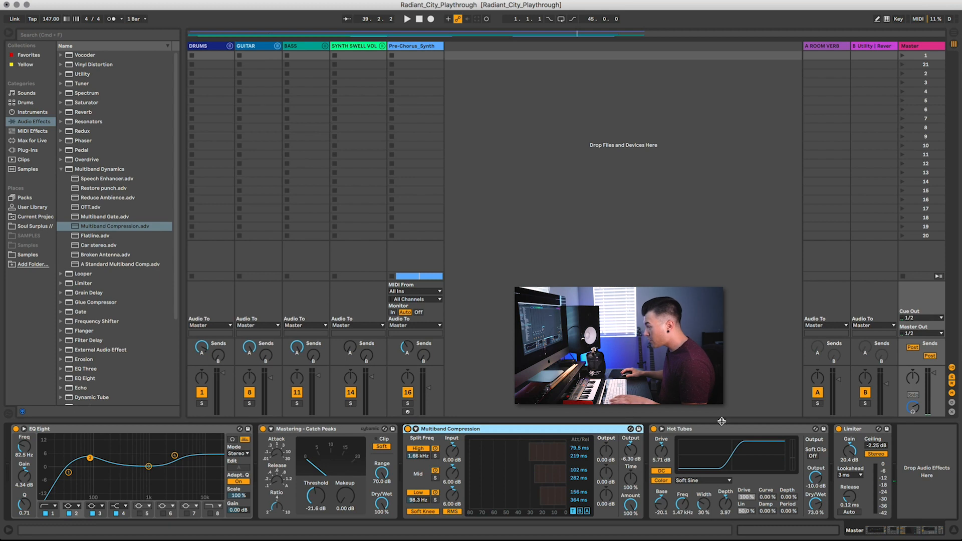
- Select the Master's Hot Tubes device and show the Saturator presets in the browser
click(692, 430)
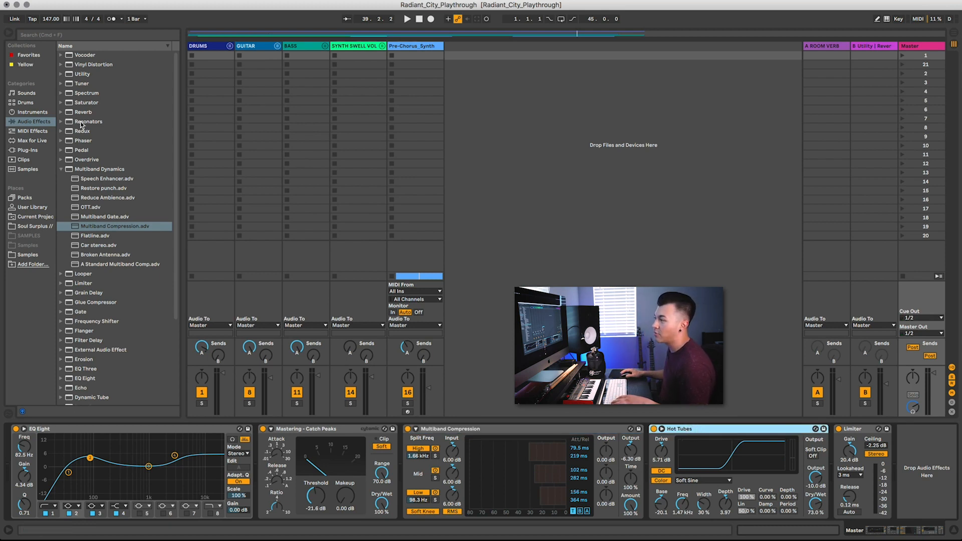
click(73, 104)
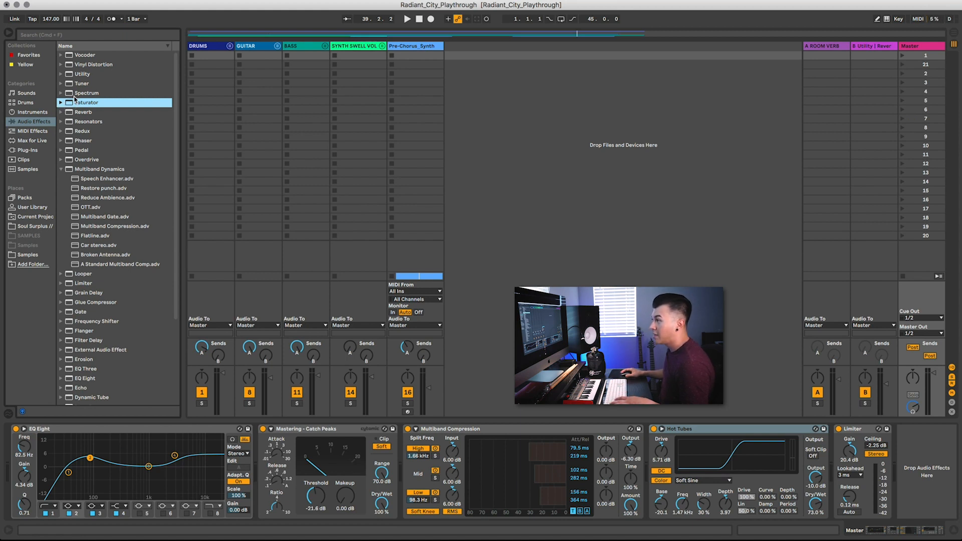
click(57, 102)
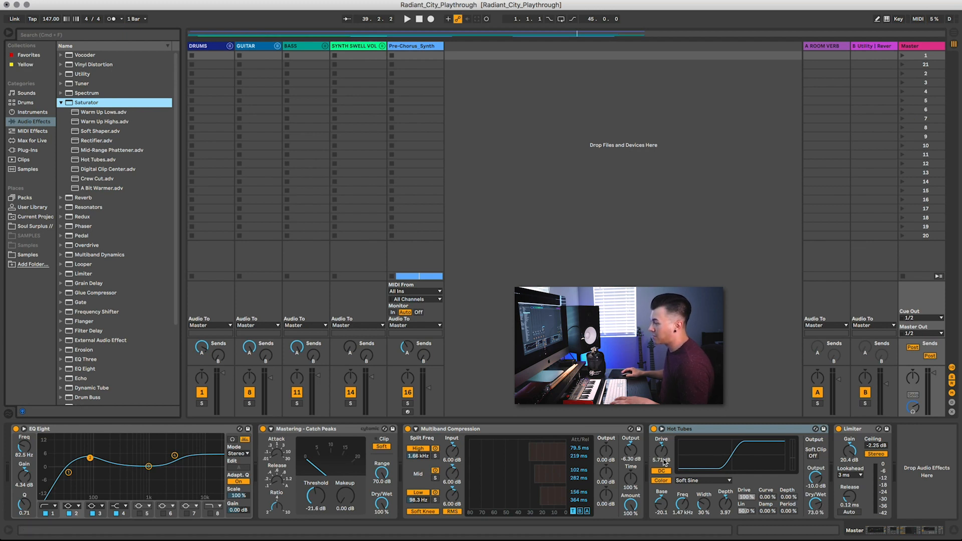
- Play the song while bypassing and re-enabling Hot Tubes to compare the sound, stop playback, and select the Master's Limiter
key(space)
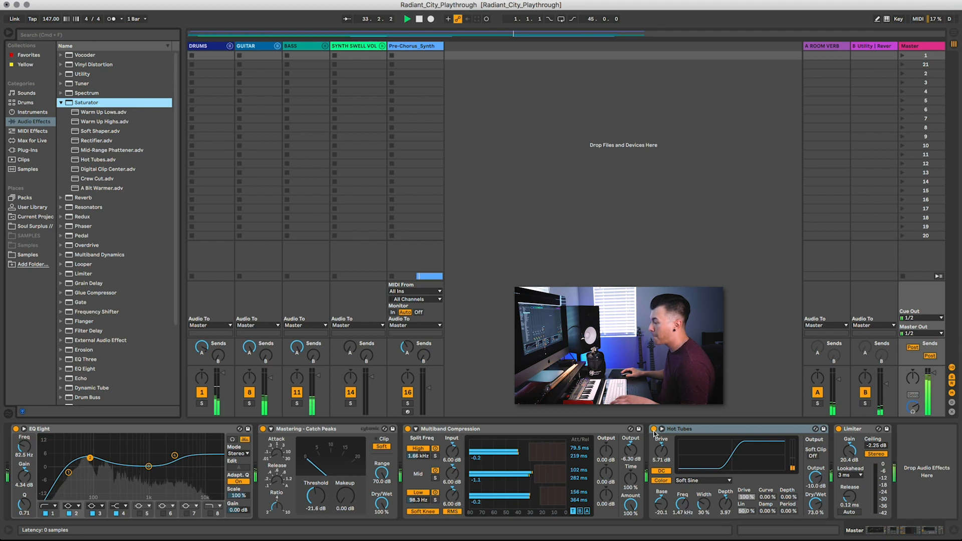
click(655, 433)
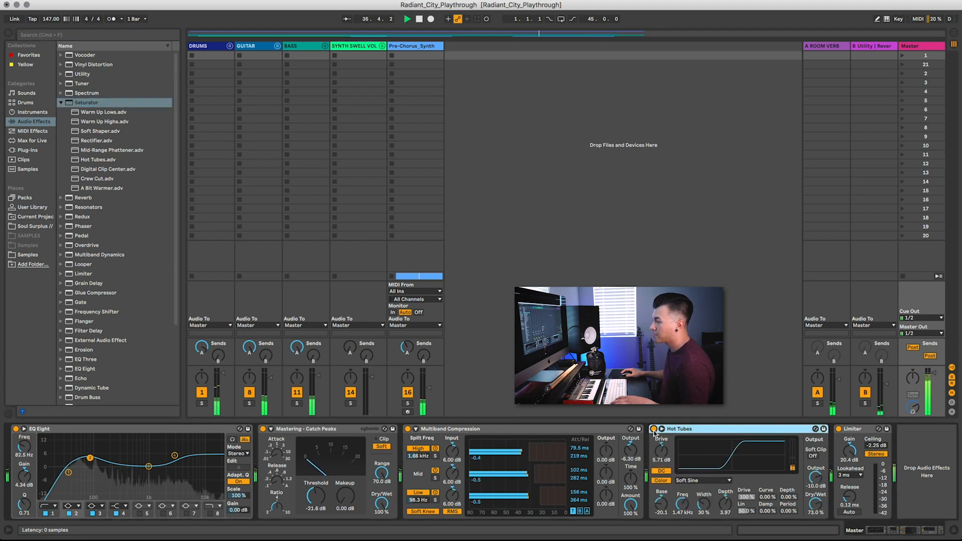
click(654, 429)
click(654, 429)
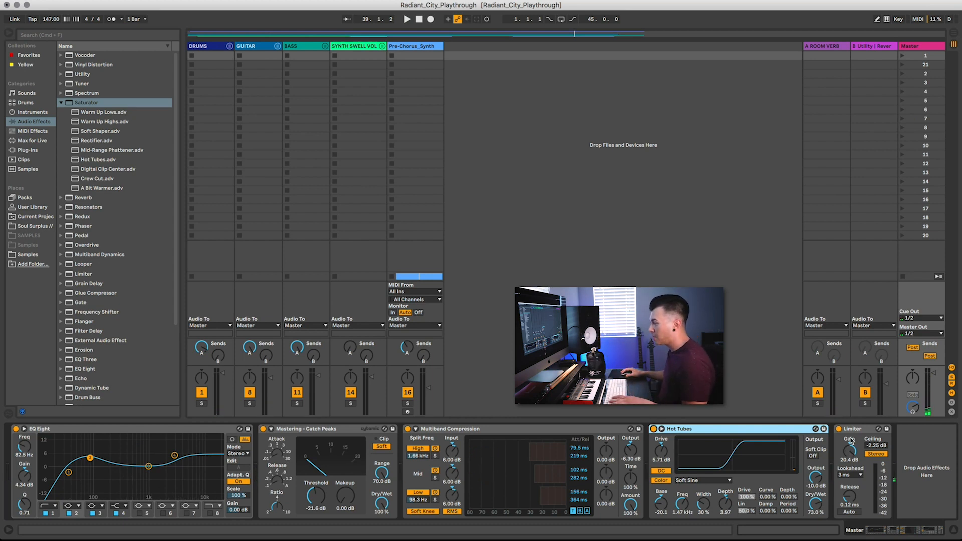
click(854, 429)
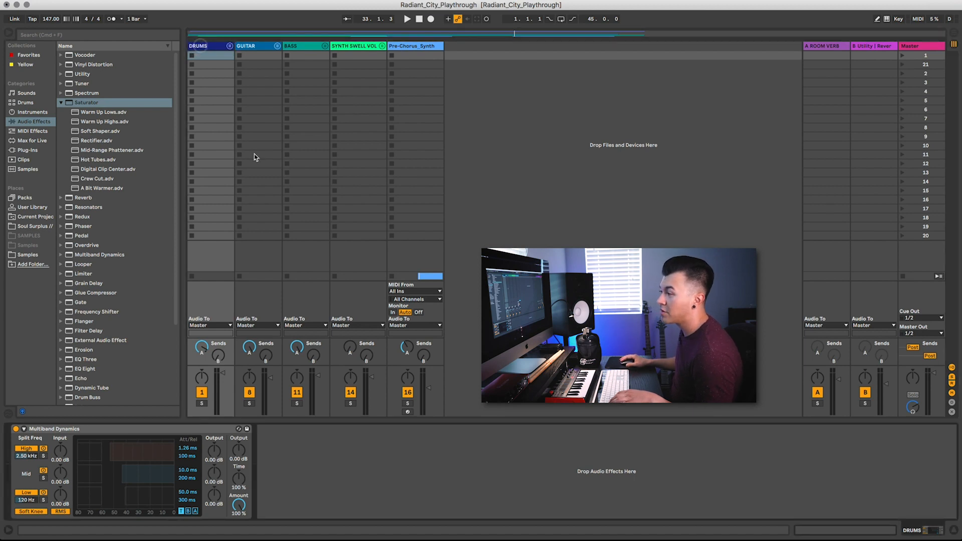
- Solo the DRUMS group and play it while bypassing and re-enabling its Multiband Dynamics to compare the sound
click(191, 432)
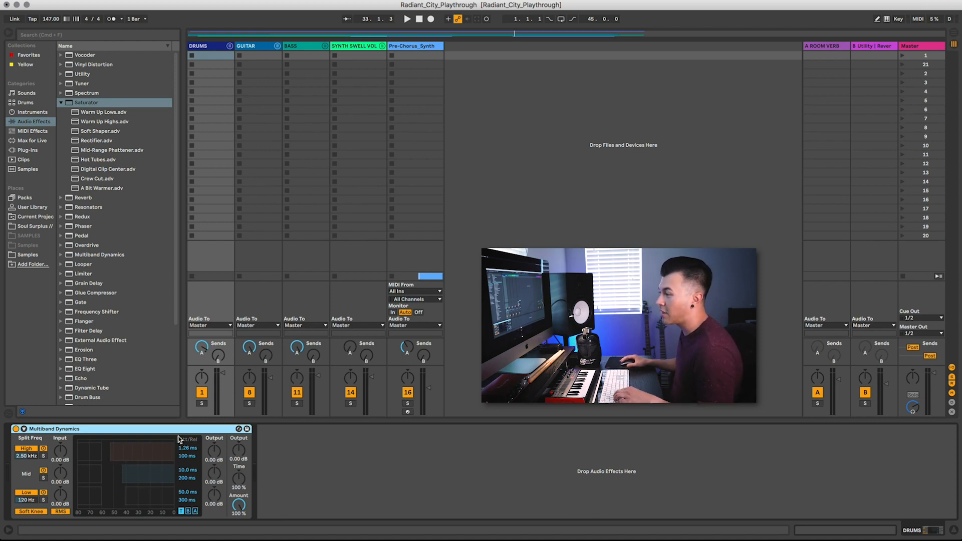
click(201, 404)
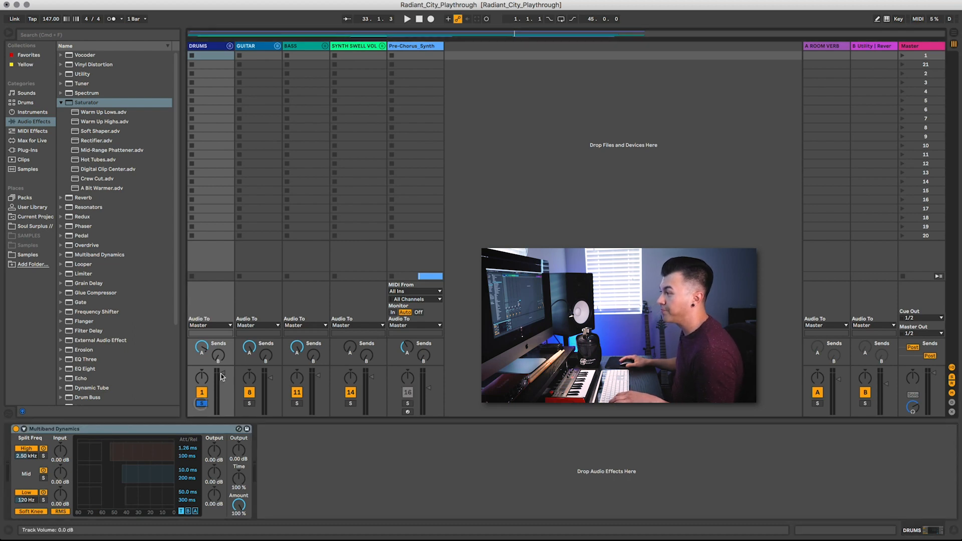
key(space)
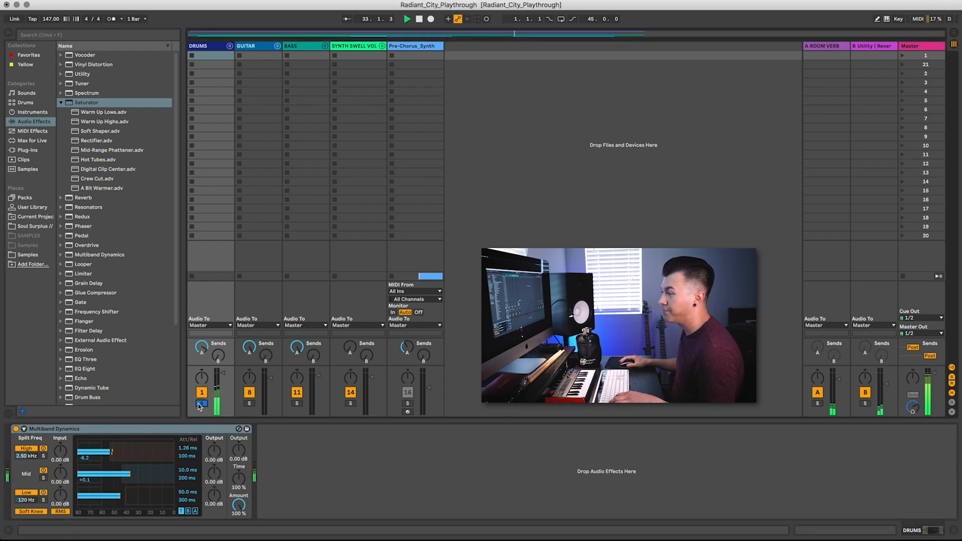
click(16, 429)
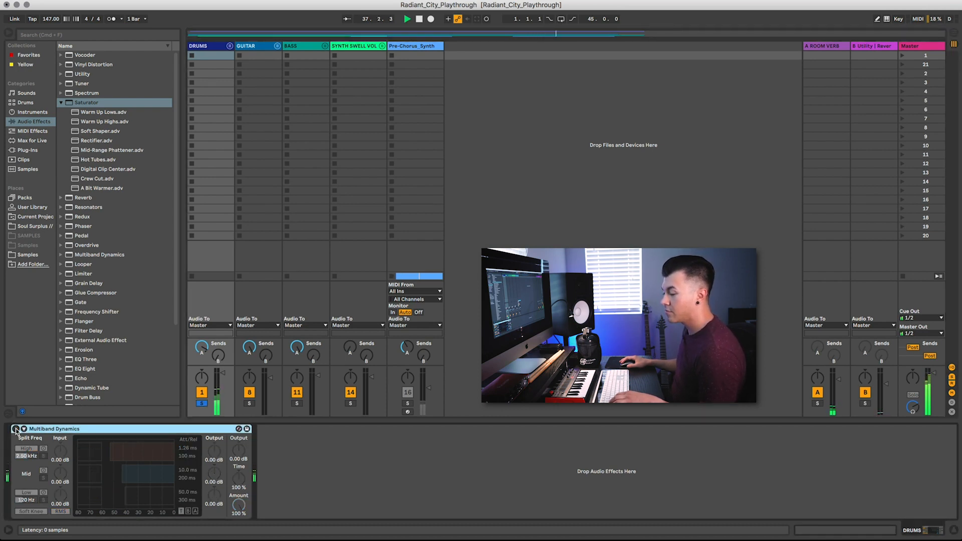
click(16, 429)
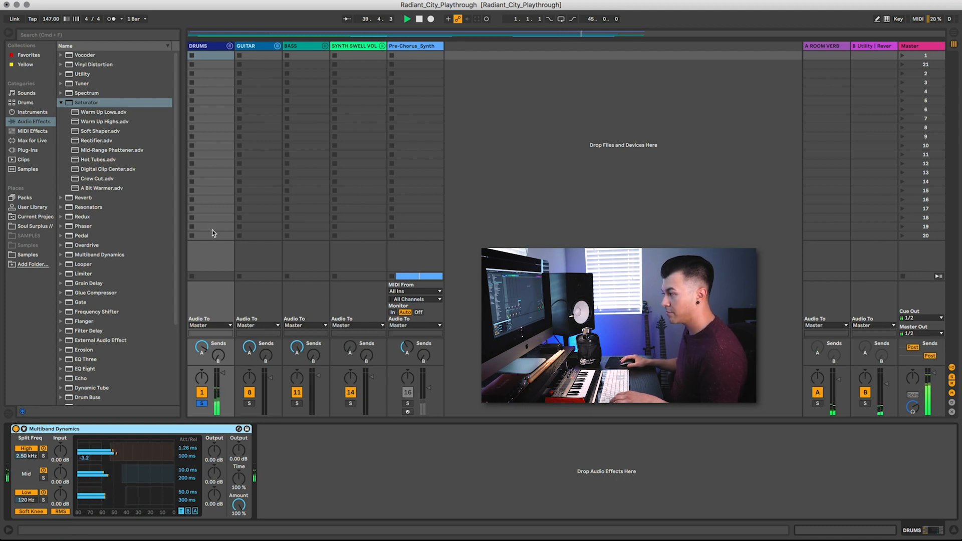
- Unfold the DRUMS group, show the KICK track's Kontakt window with One Kit Wonder, and select the track's EQ Eight
click(230, 48)
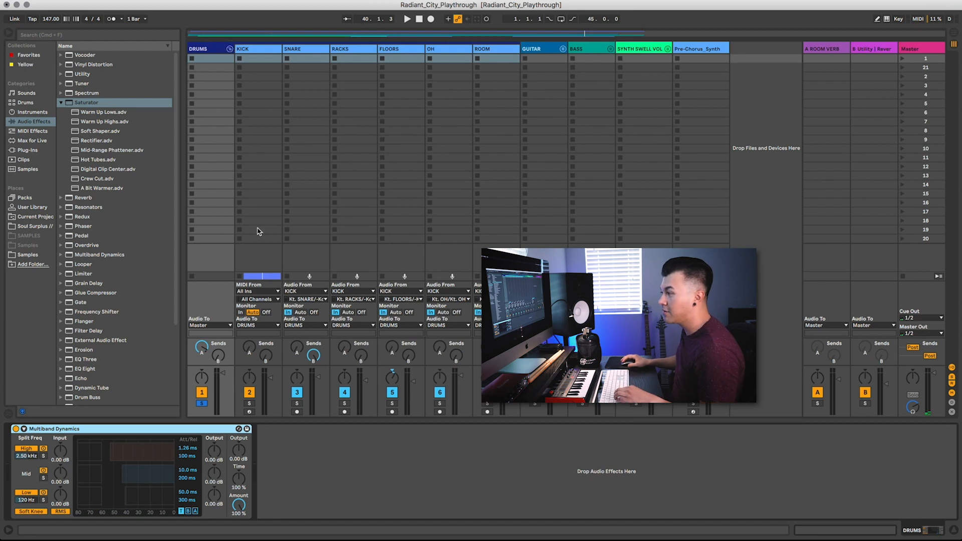
click(265, 52)
drag(339, 68, 504, 69)
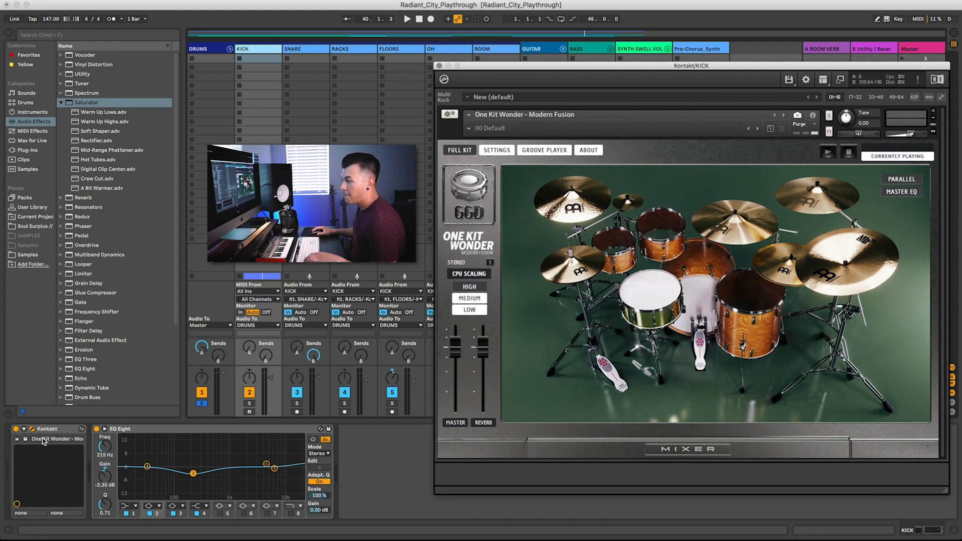
click(144, 433)
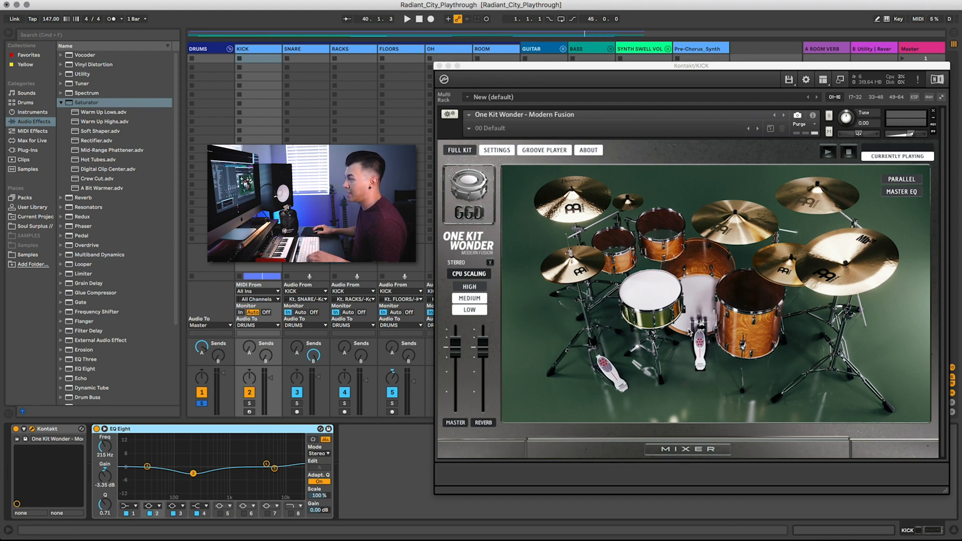
- Open the One Kit Wonder mixer and review the balance controls of the kick, snare, three toms, overheads and room channels
click(690, 450)
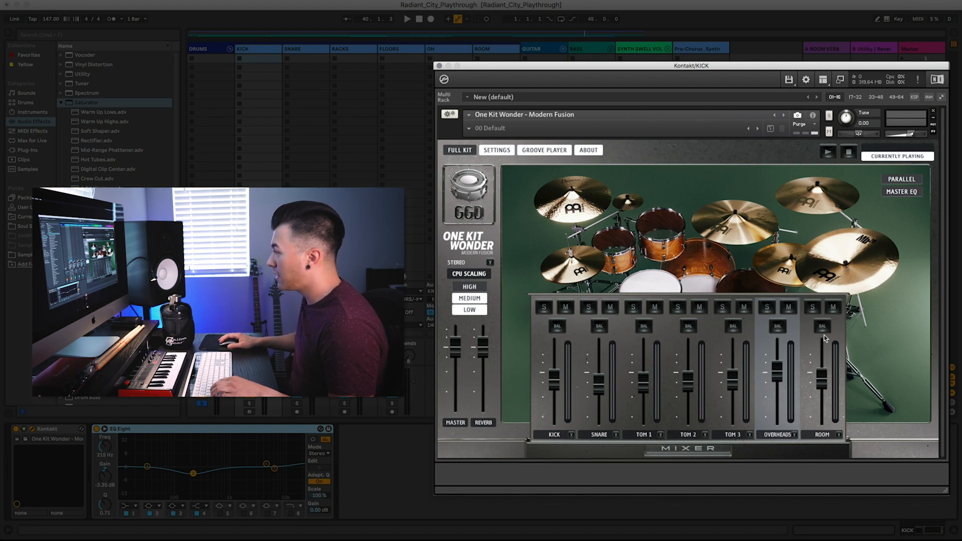
click(556, 327)
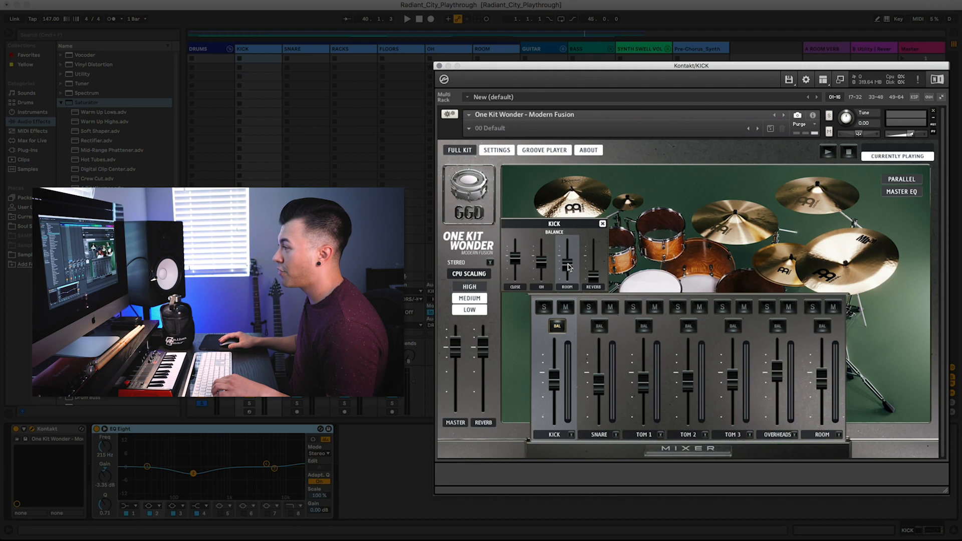
click(604, 330)
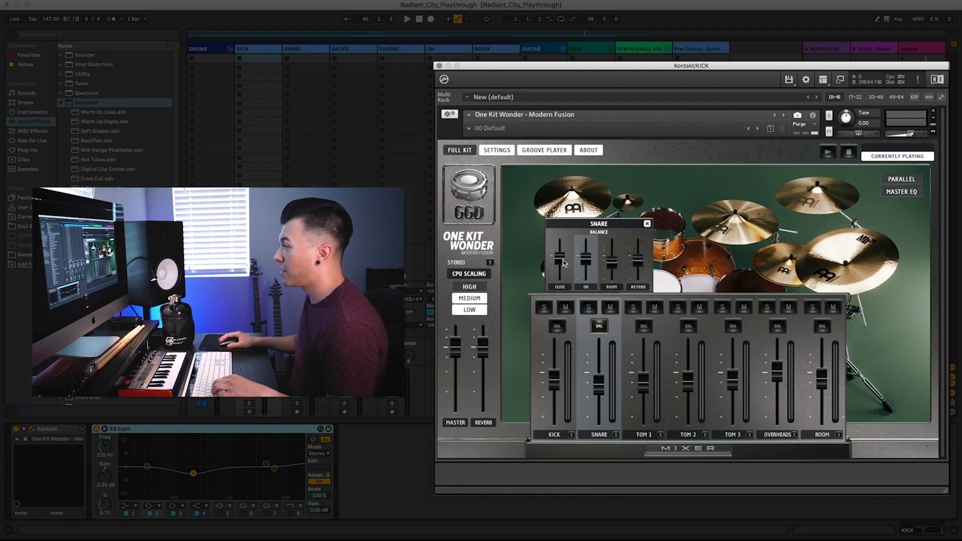
click(642, 326)
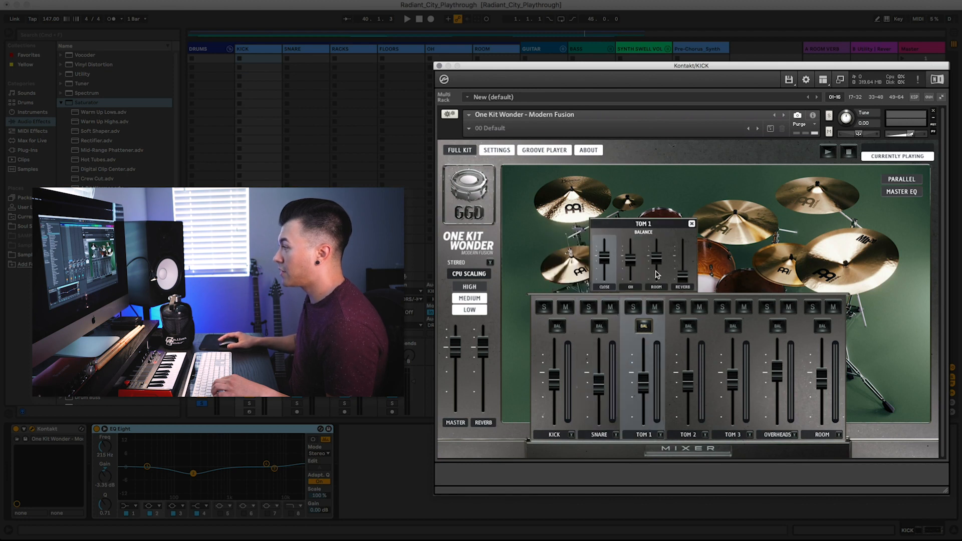
click(690, 329)
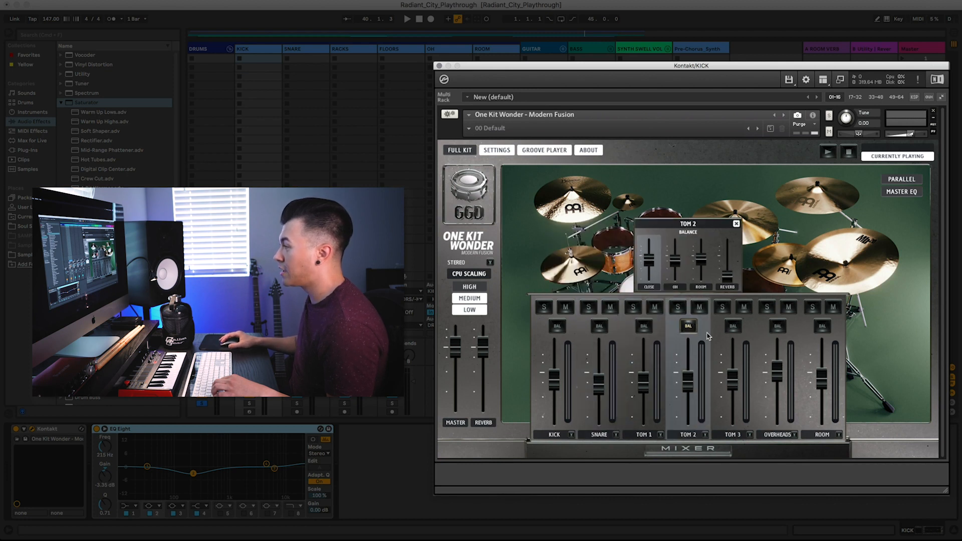
click(735, 327)
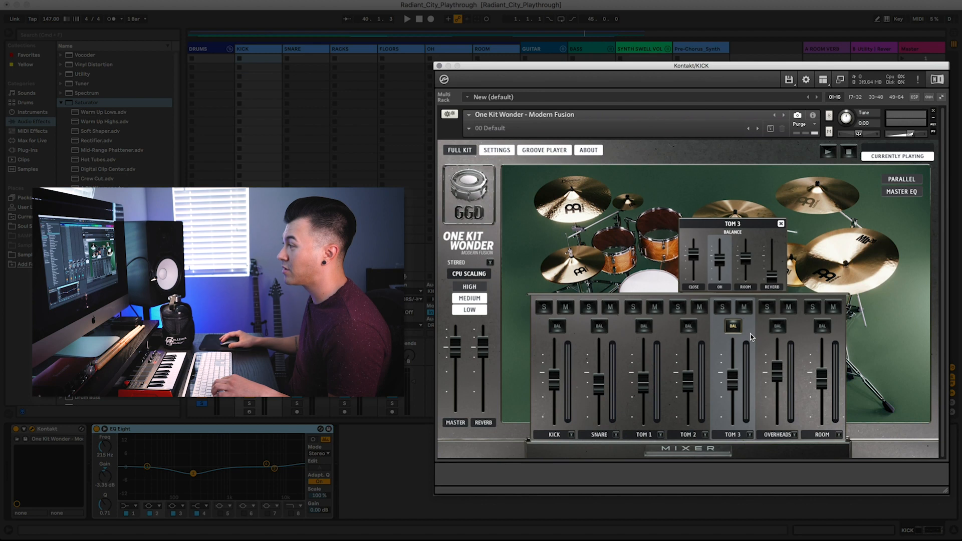
click(777, 327)
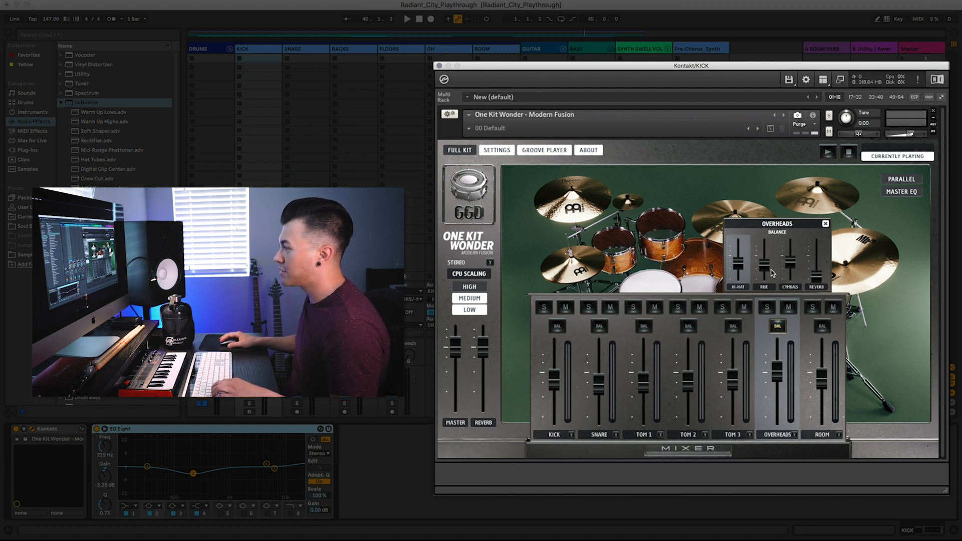
click(823, 327)
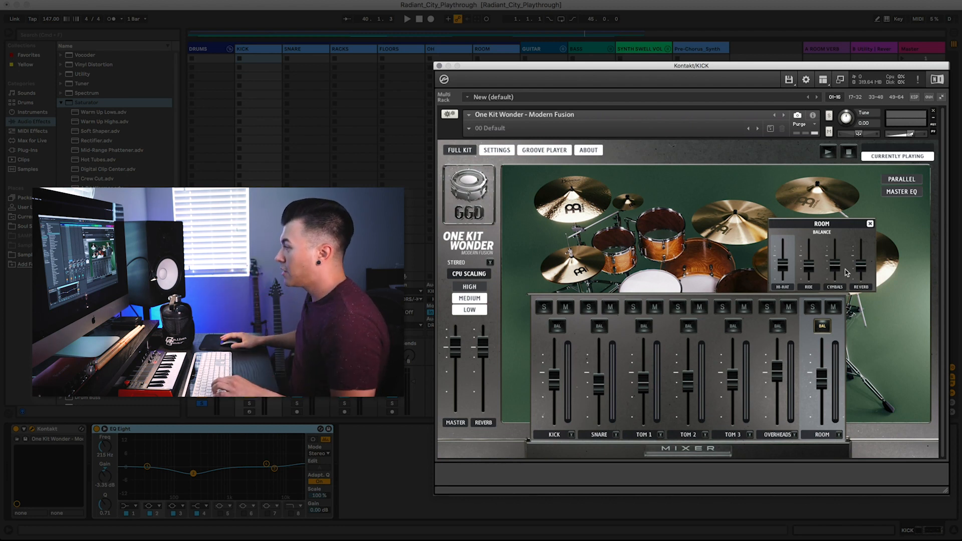
- Close the One Kit Wonder mixer, review the CPU Scaling options and open the kit's Settings page
click(728, 453)
click(470, 290)
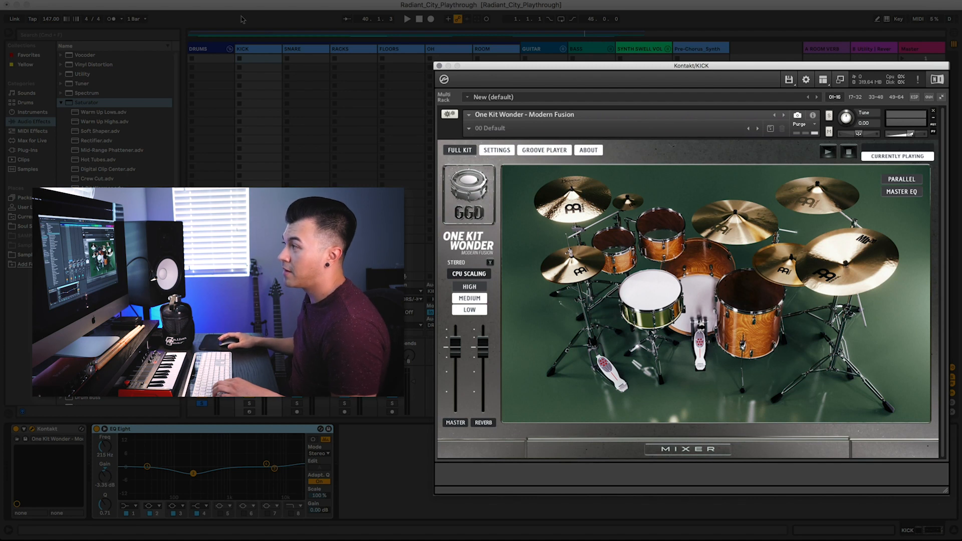
click(471, 310)
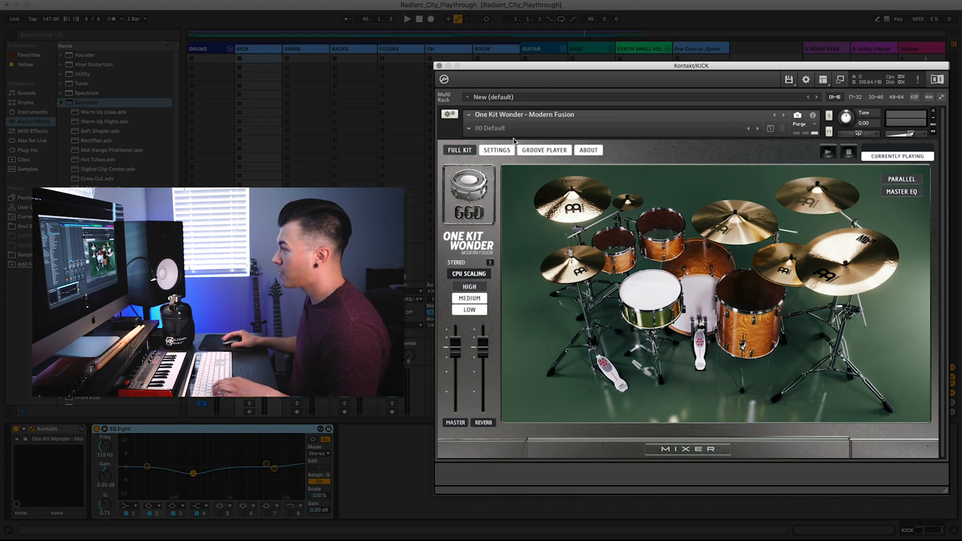
click(498, 150)
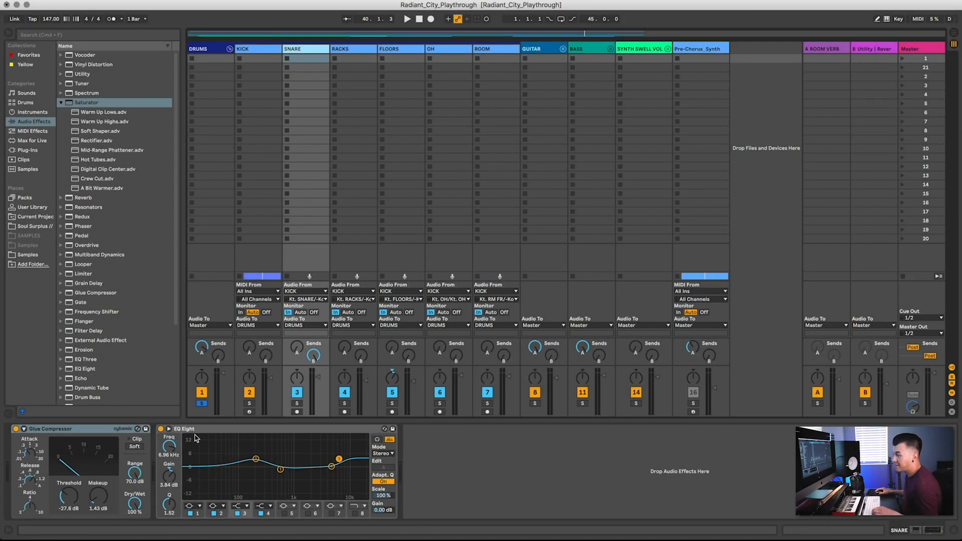
- Examine the SNARE track's Glue Compressor and EQ Eight bands 2 and 3
click(72, 433)
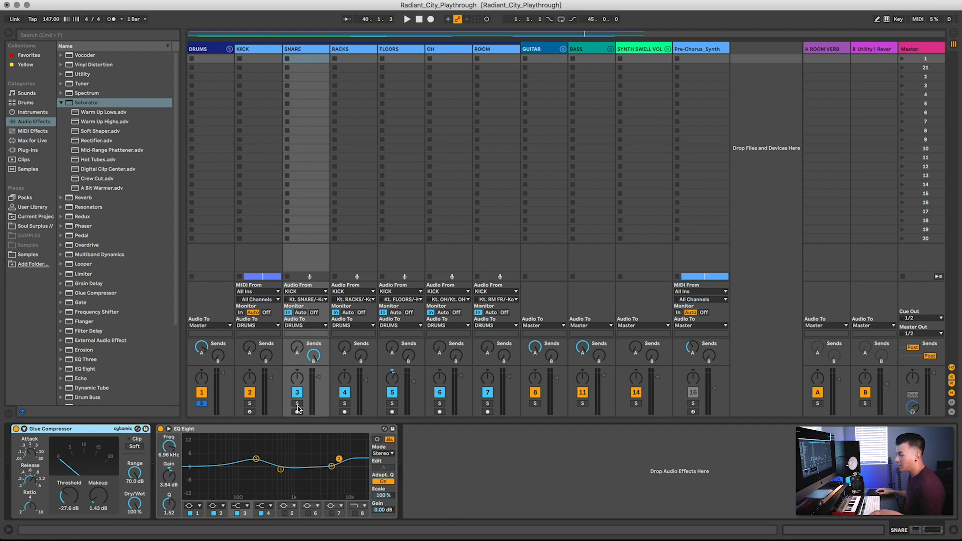
click(256, 460)
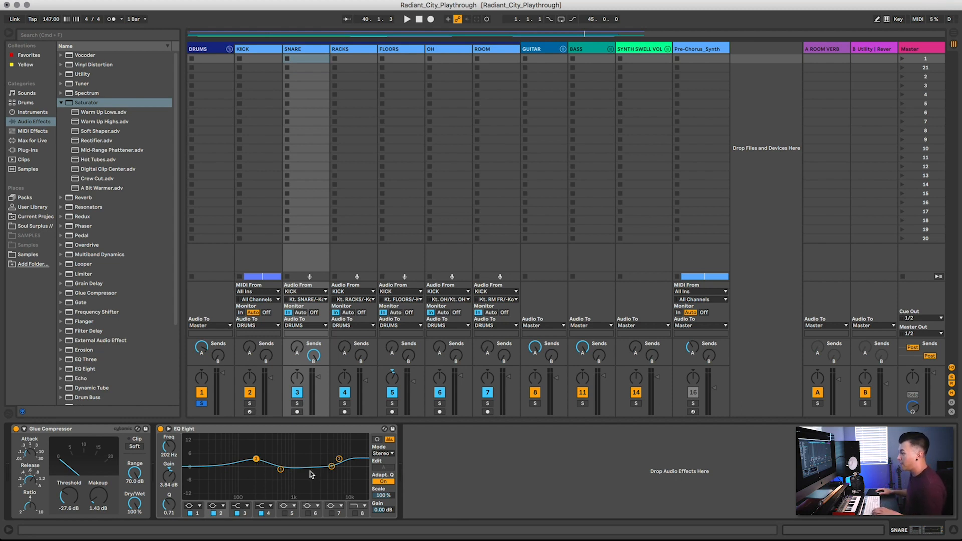
click(339, 459)
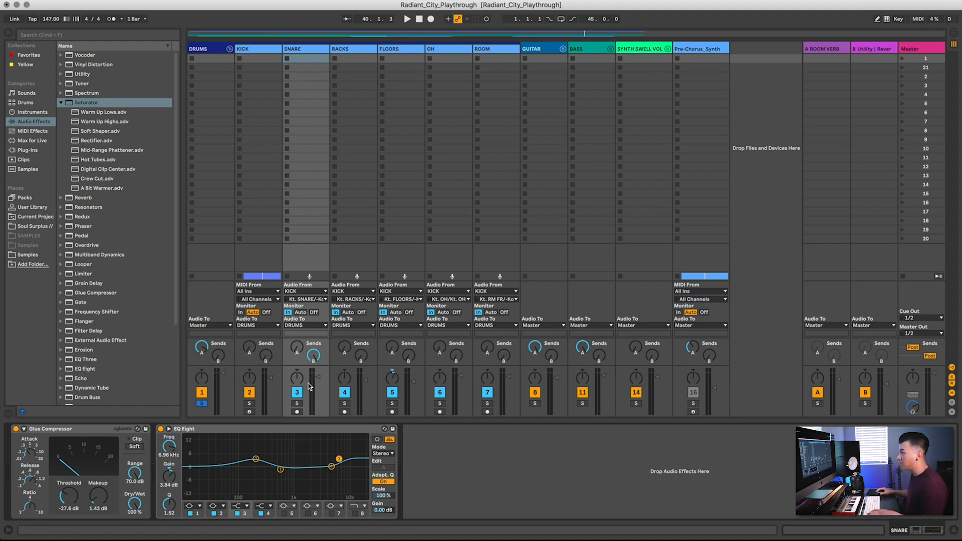
- Solo and unsolo SNARE so all tracks sound, and play the song while bypassing and re-enabling SNARE's Glue Compressor
click(296, 403)
key(space)
click(296, 403)
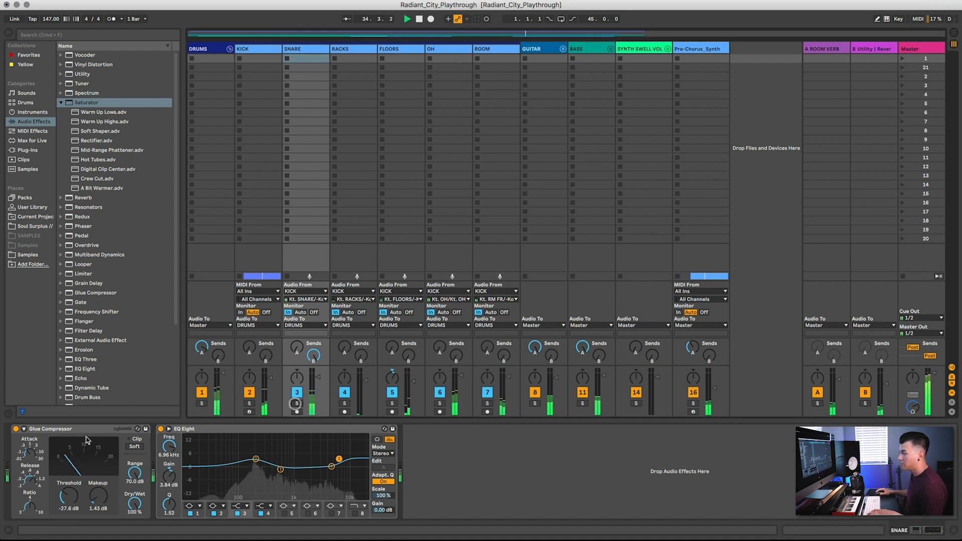
click(15, 430)
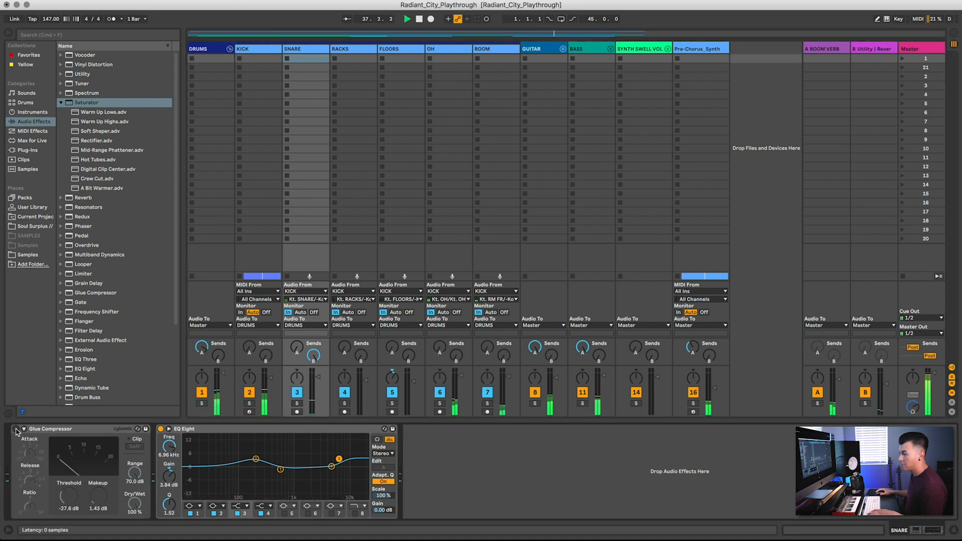
click(16, 429)
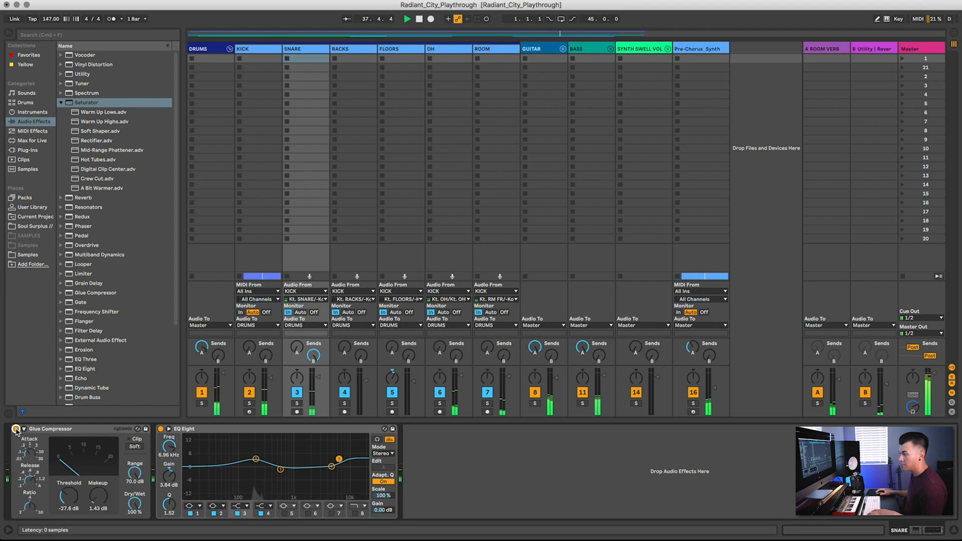
- Toggle SNARE's EQ Eight off and on twice during playback to compare the sound
click(161, 429)
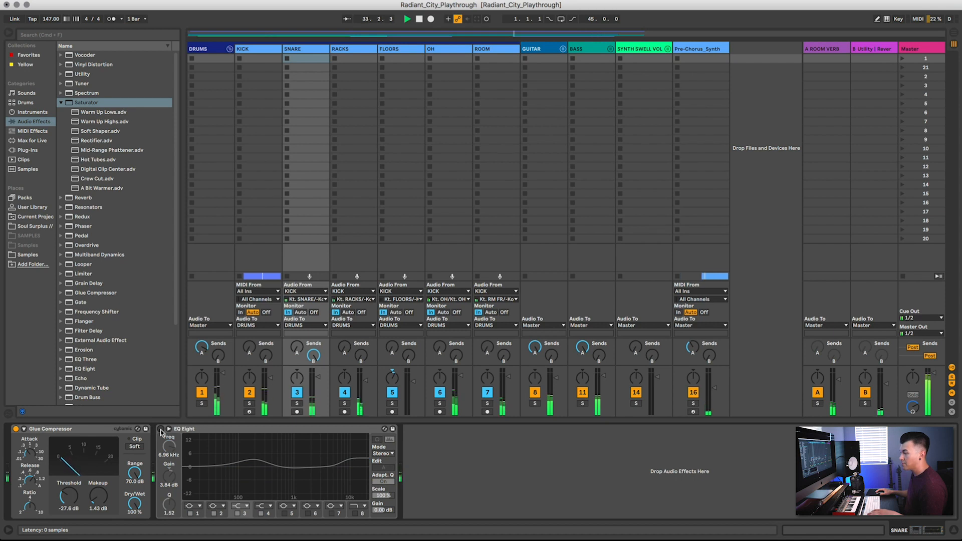
click(160, 430)
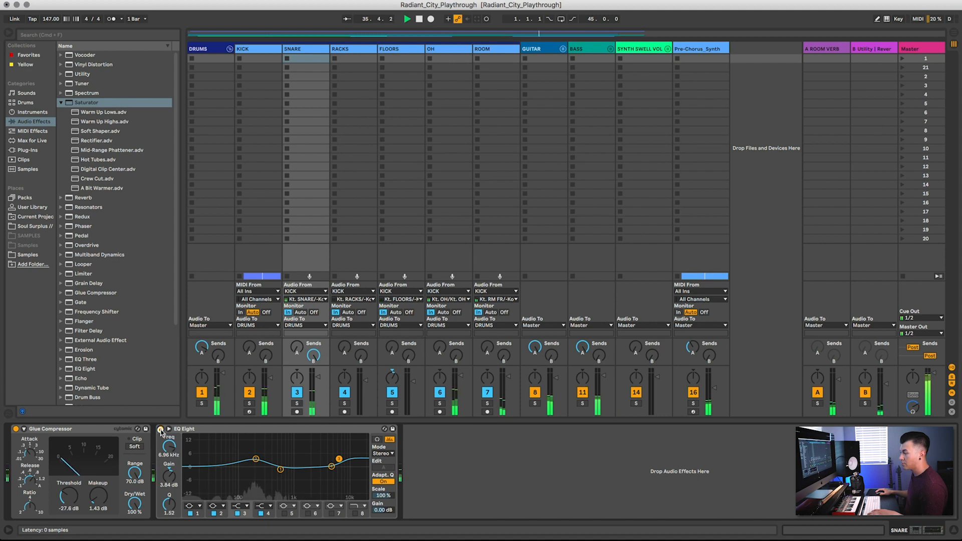
click(161, 430)
click(161, 430)
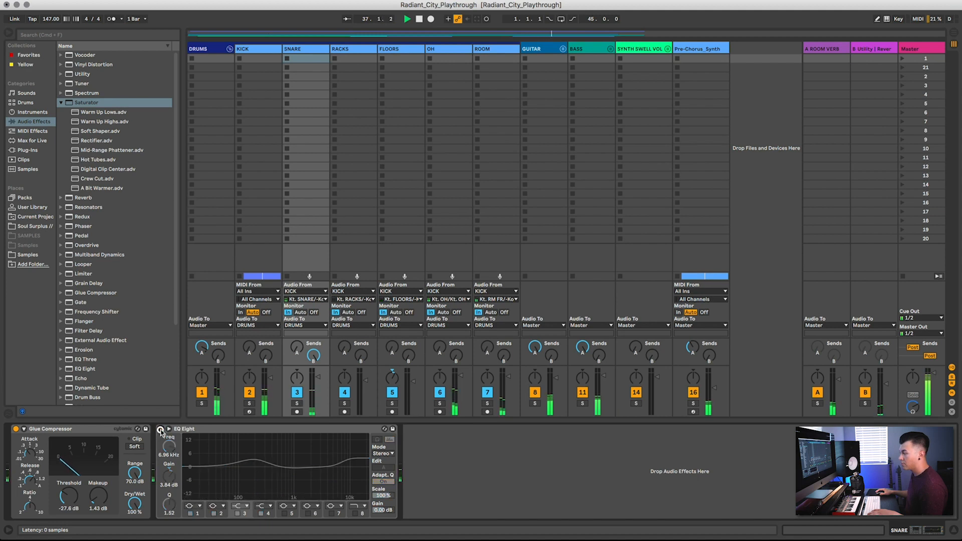
- Stop playback and compare the device chains of the SNARE, RACKS and FLOORS tracks
key(space)
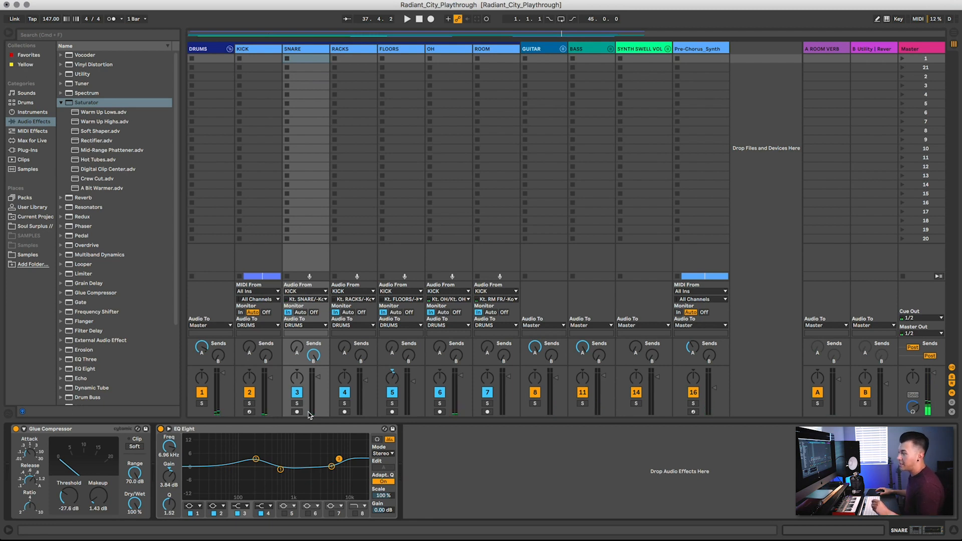
click(357, 50)
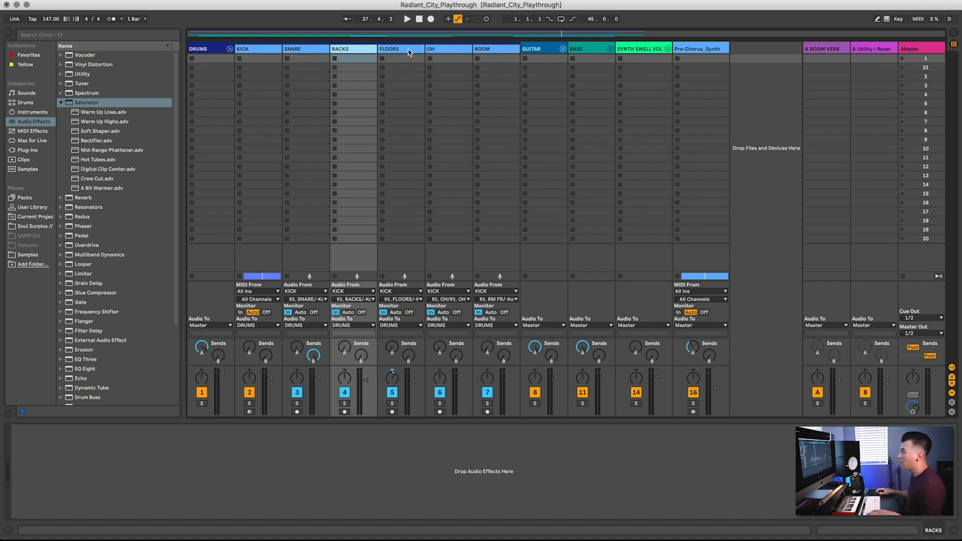
click(298, 50)
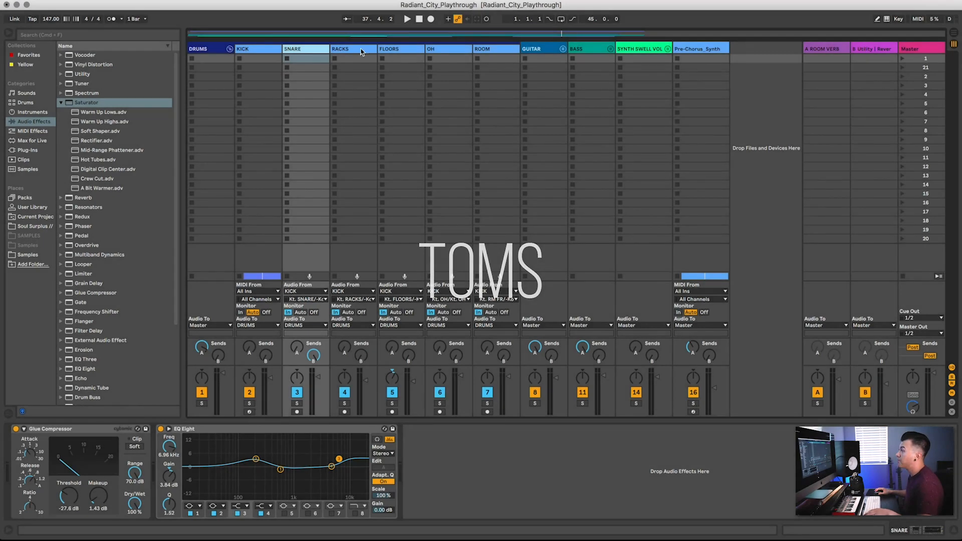
click(352, 50)
click(395, 50)
click(353, 54)
click(391, 53)
click(336, 49)
click(393, 50)
click(361, 48)
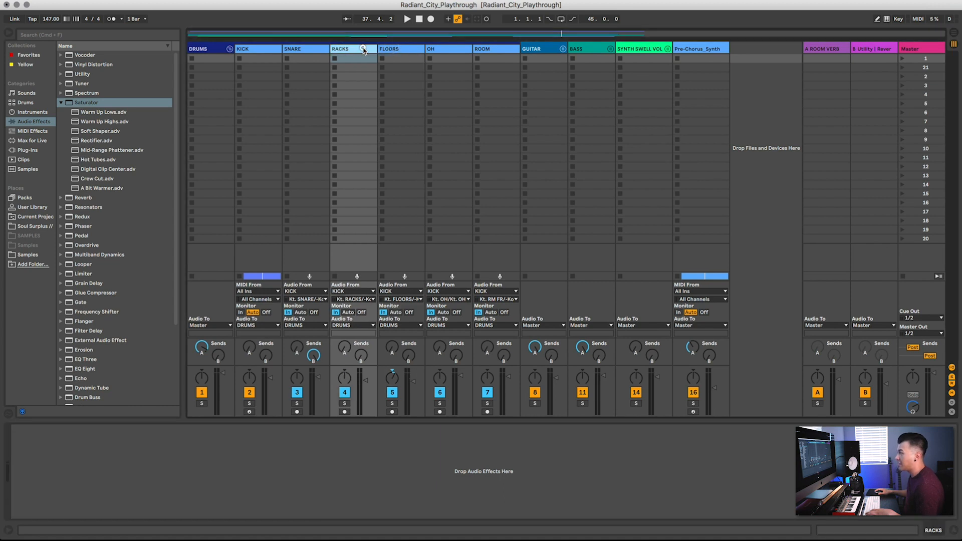
click(390, 51)
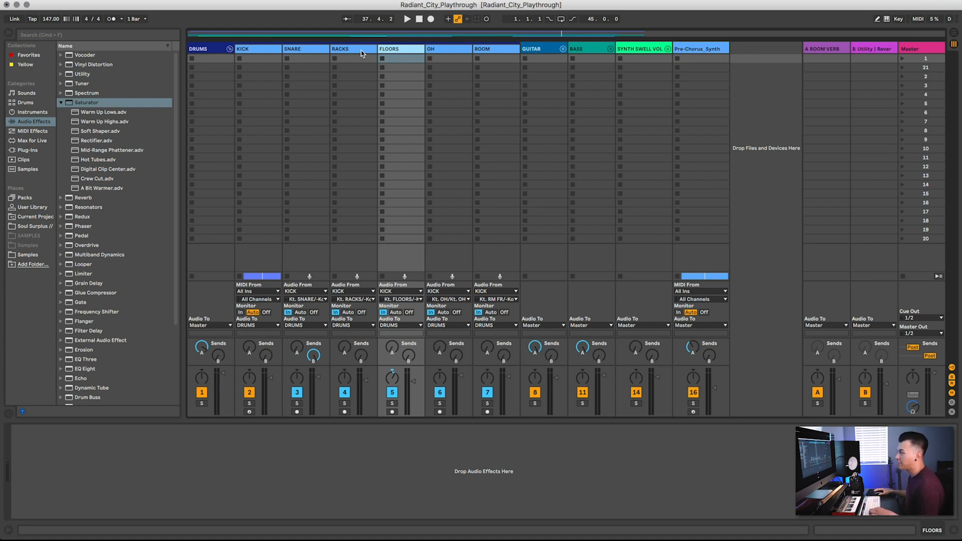
click(361, 50)
click(398, 48)
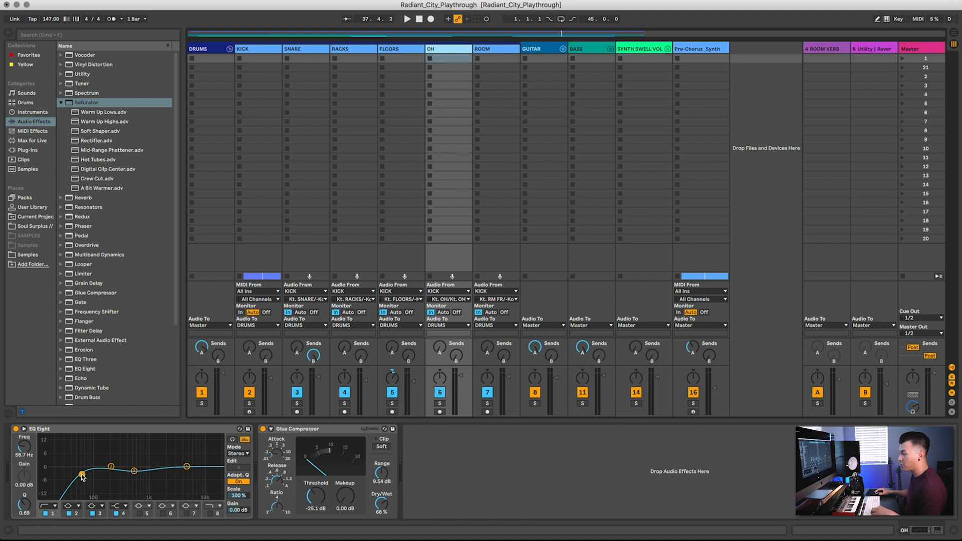
- Examine OH's EQ Eight band 3 and Glue Compressor, and solo DRUMS to listen to the group during playback
click(134, 472)
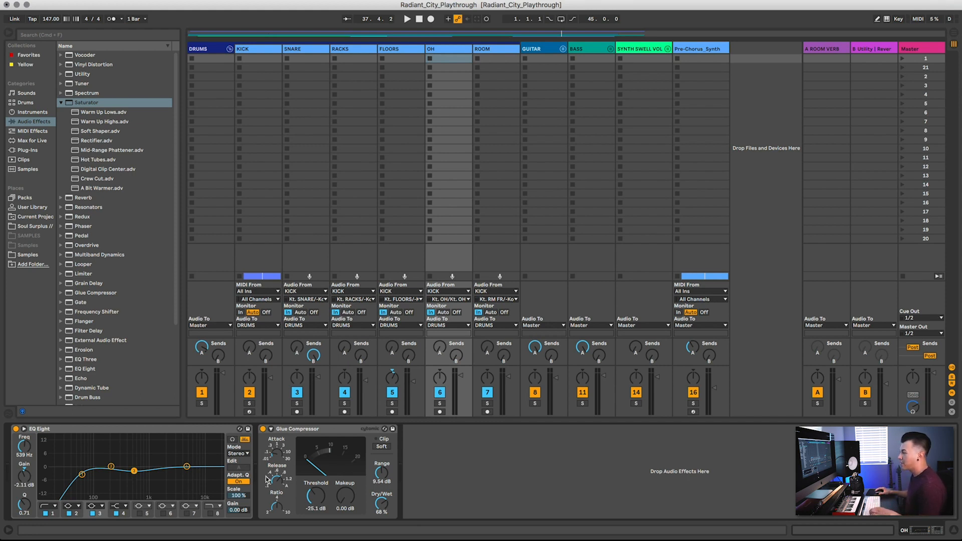
click(331, 432)
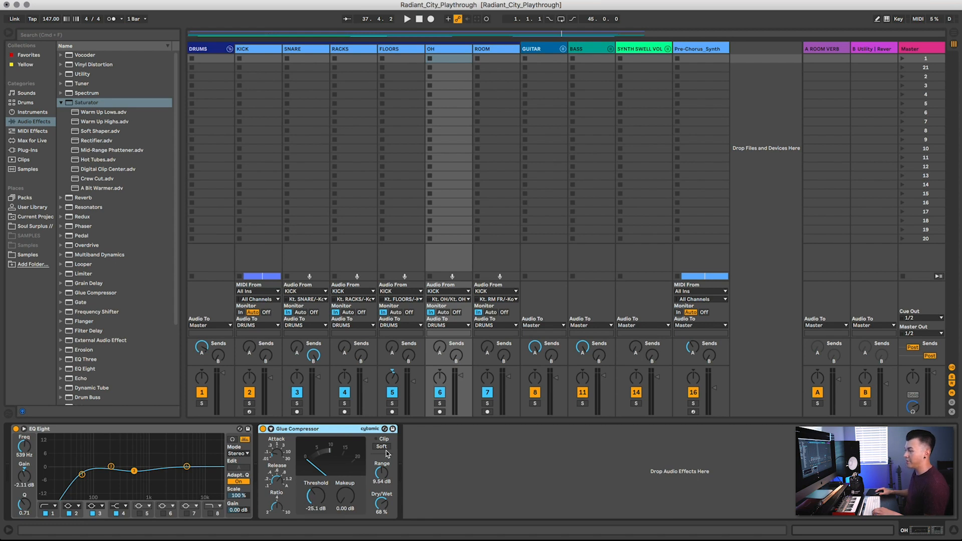
key(space)
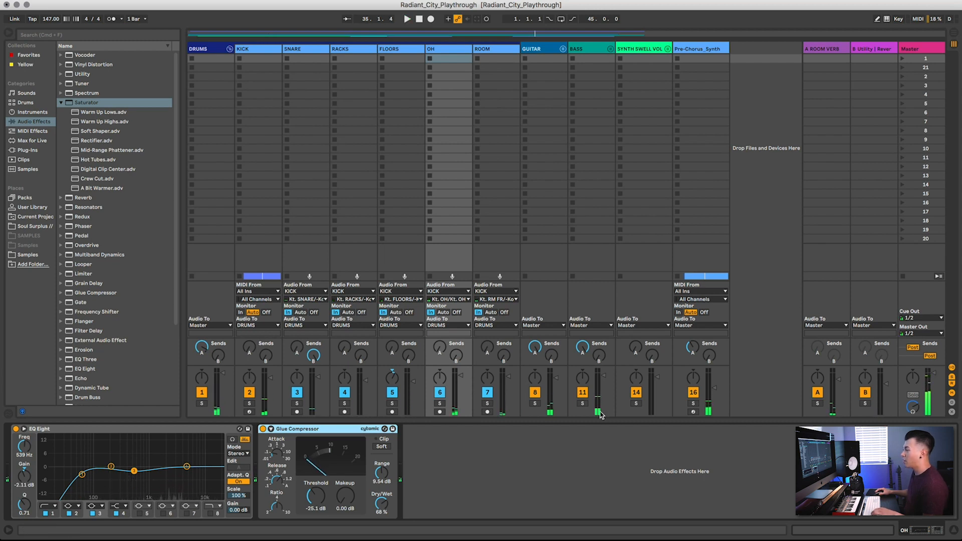
click(203, 404)
key(space)
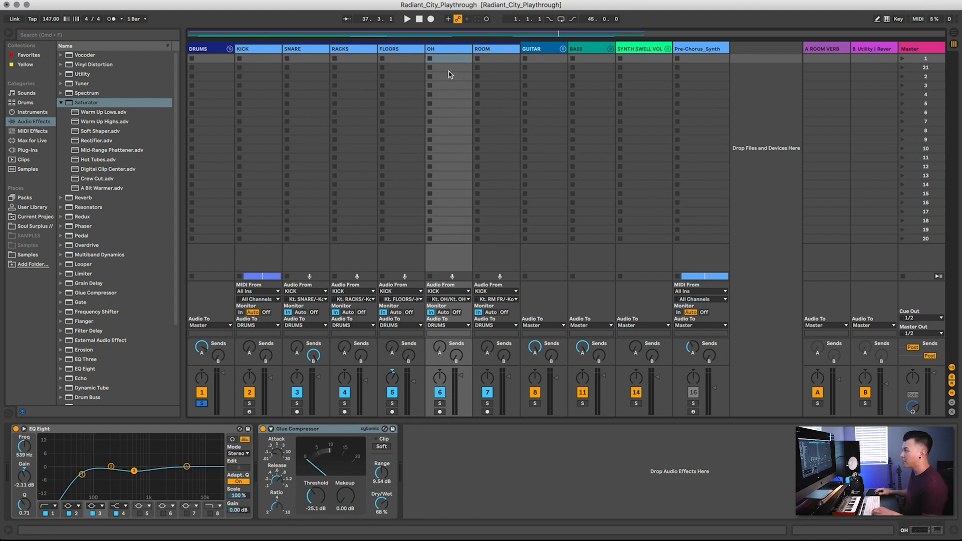
click(447, 50)
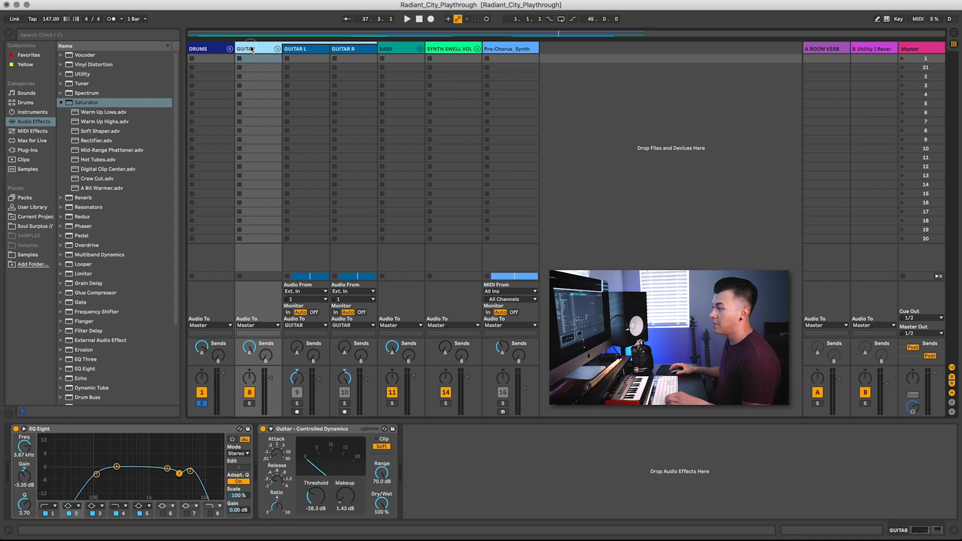
- Examine the GUITAR group's EQ Eight and Controlled Dynamics compressor, and list the Glue Compressor presets in the browser
click(142, 429)
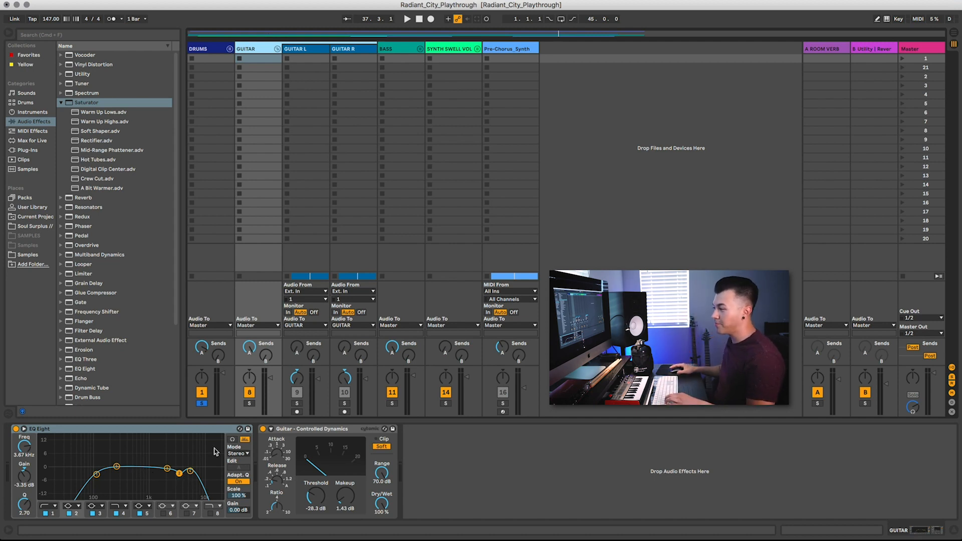
click(314, 430)
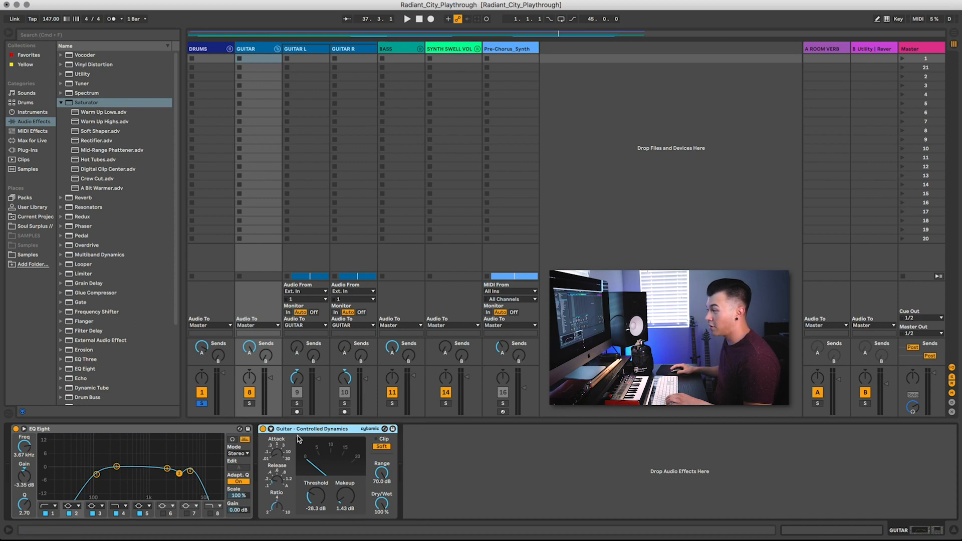
click(61, 102)
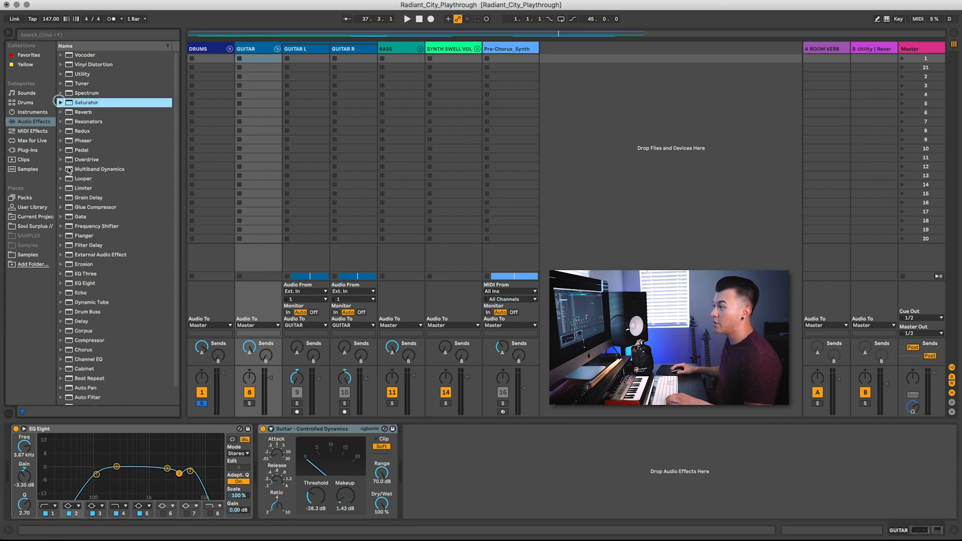
click(61, 207)
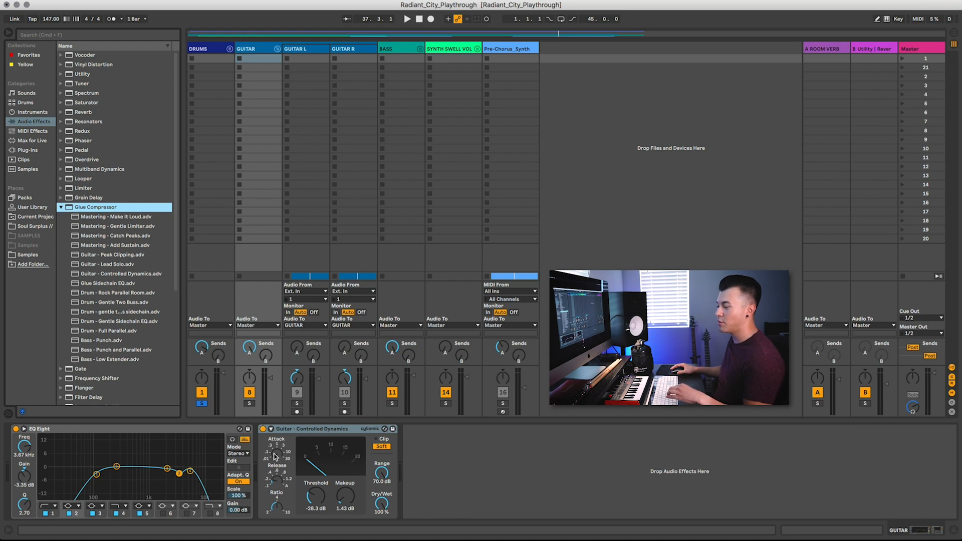
click(310, 430)
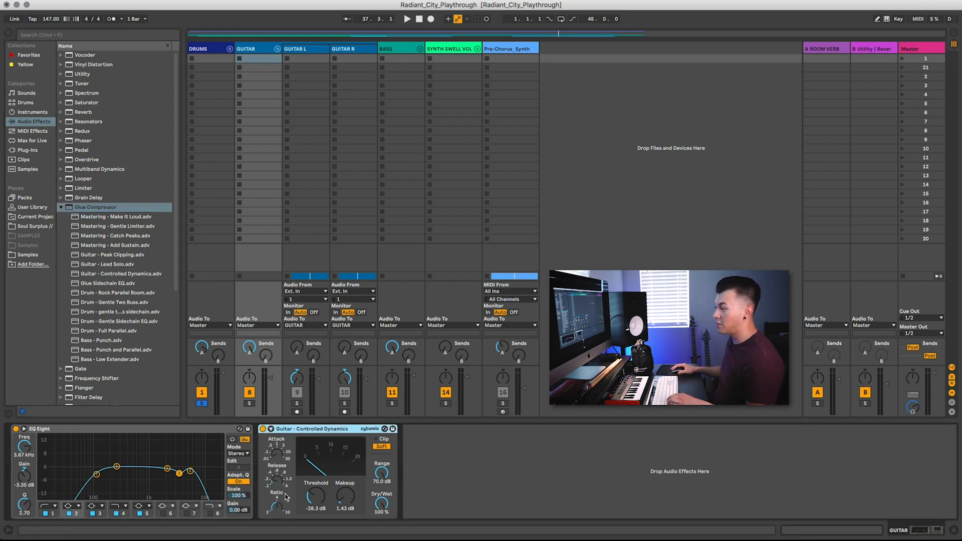
- Play the song with GUITAR soloed while bypassing and re-enabling its Controlled Dynamics compressor and EQ Eight
key(space)
click(249, 405)
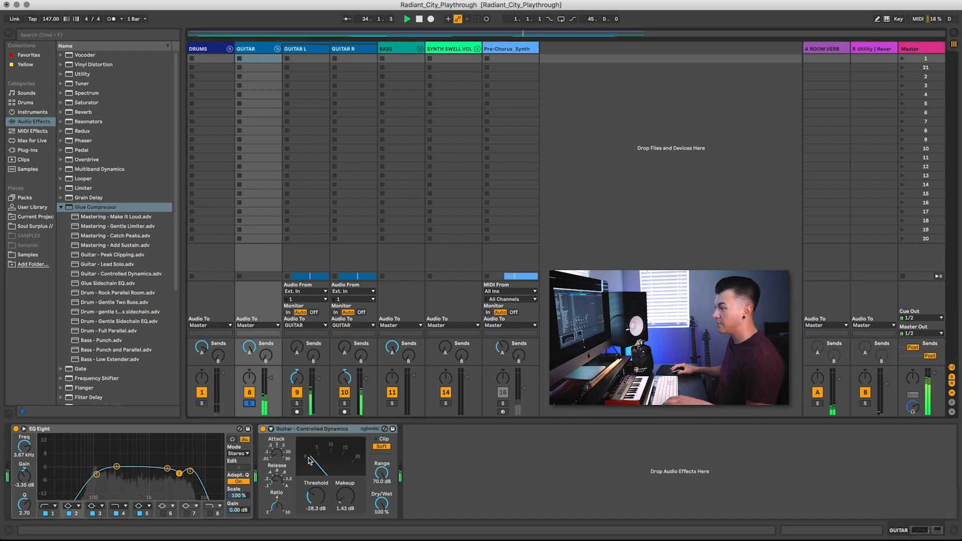
click(263, 429)
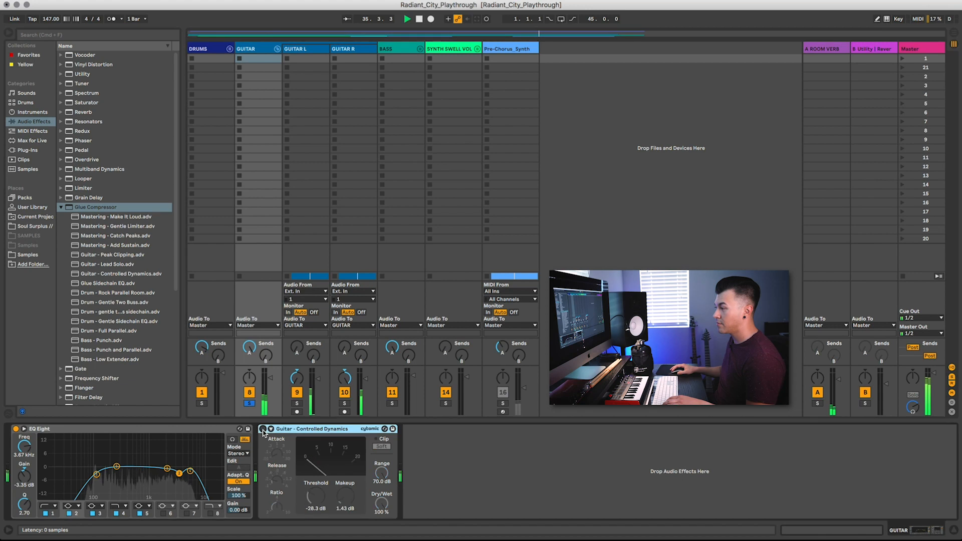
click(15, 429)
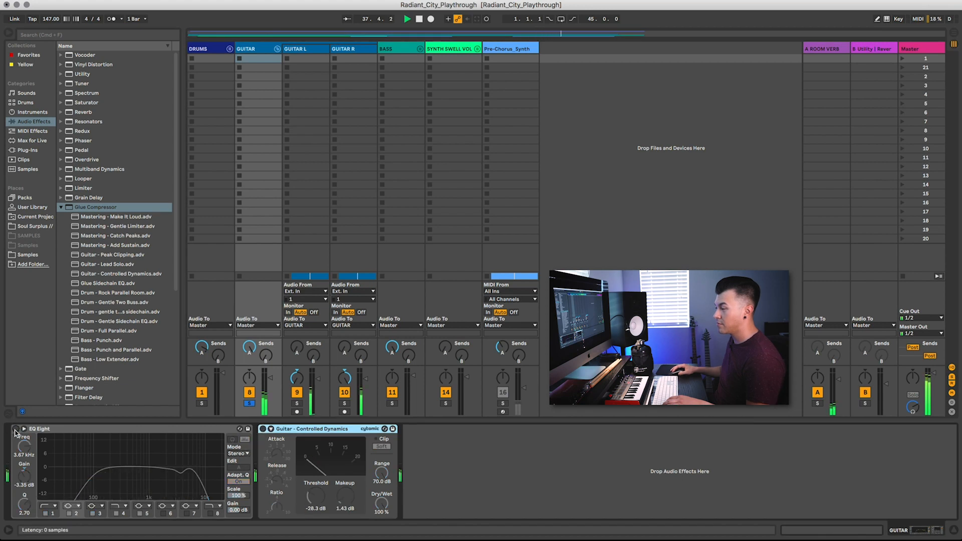
click(15, 430)
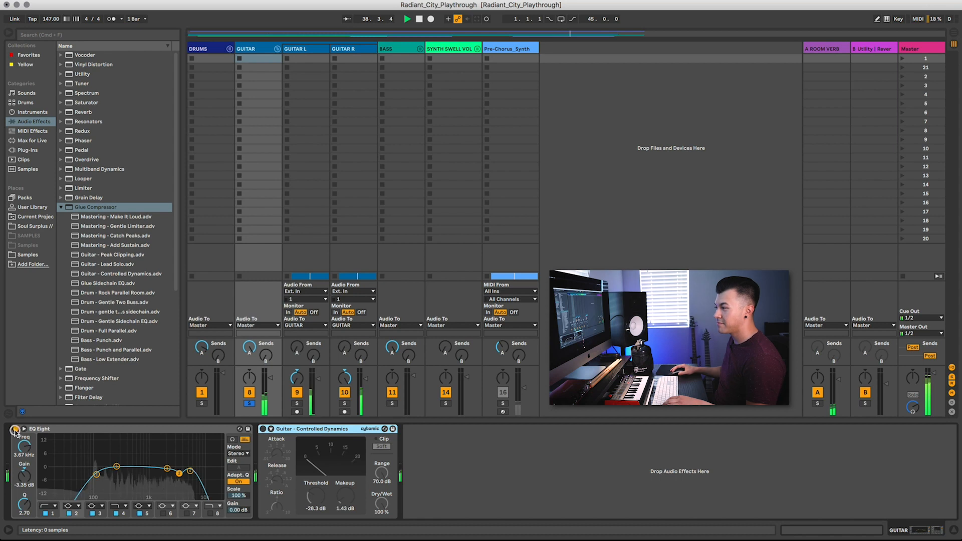
click(262, 429)
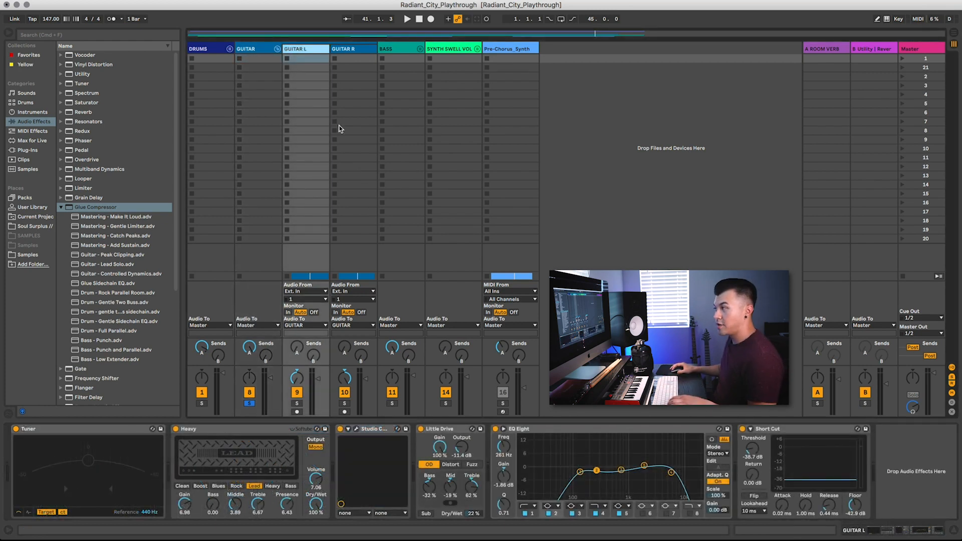
- Compare the device chains of the GUITAR L and GUITAR R tracks, ending on GUITAR L
click(343, 49)
click(323, 50)
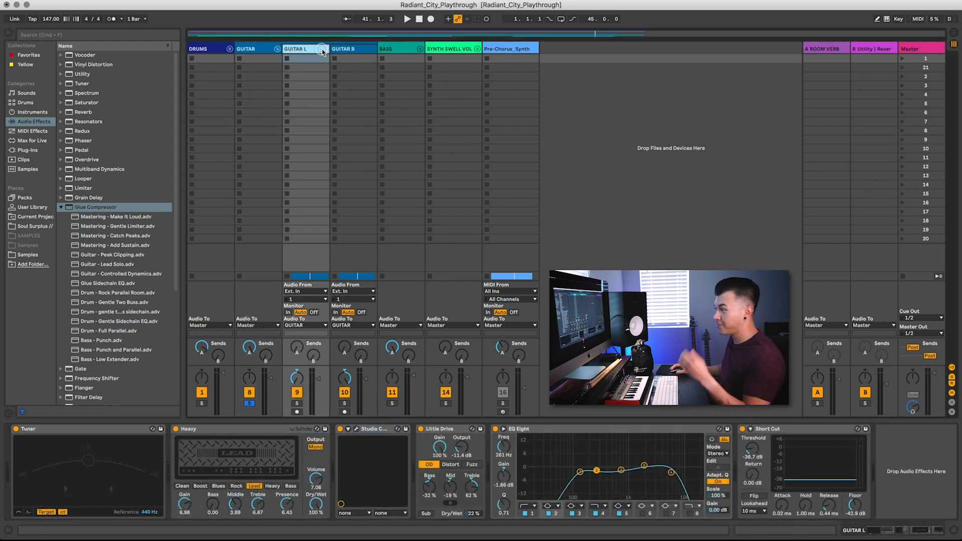
click(345, 54)
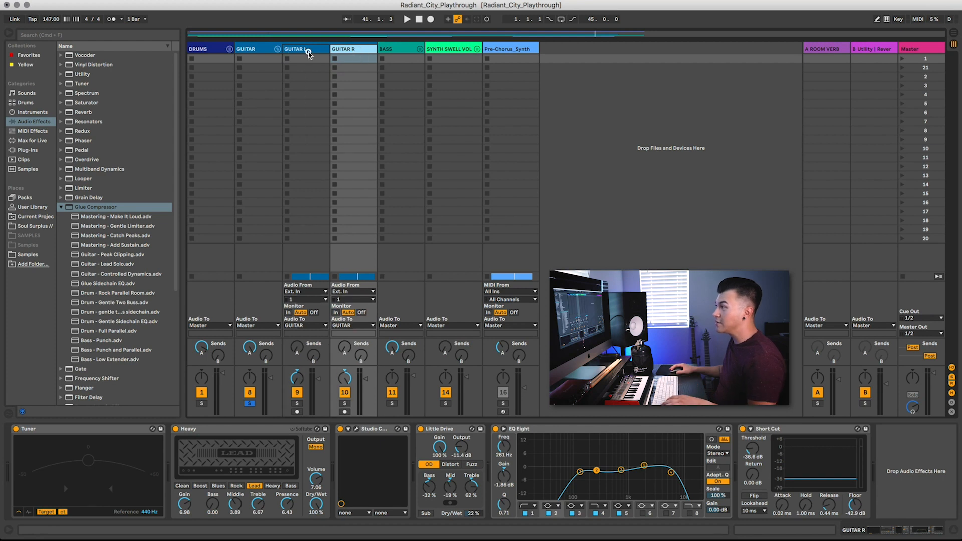
click(307, 51)
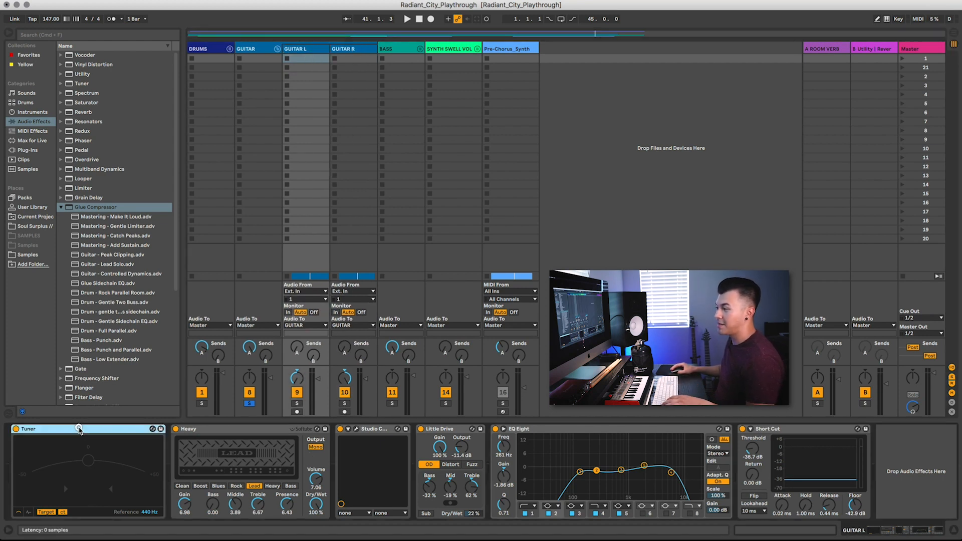
- Collapse GUITAR L's Tuner and the browser's Glue Compressor presets, and select the Heavy amp device
double_click(79, 429)
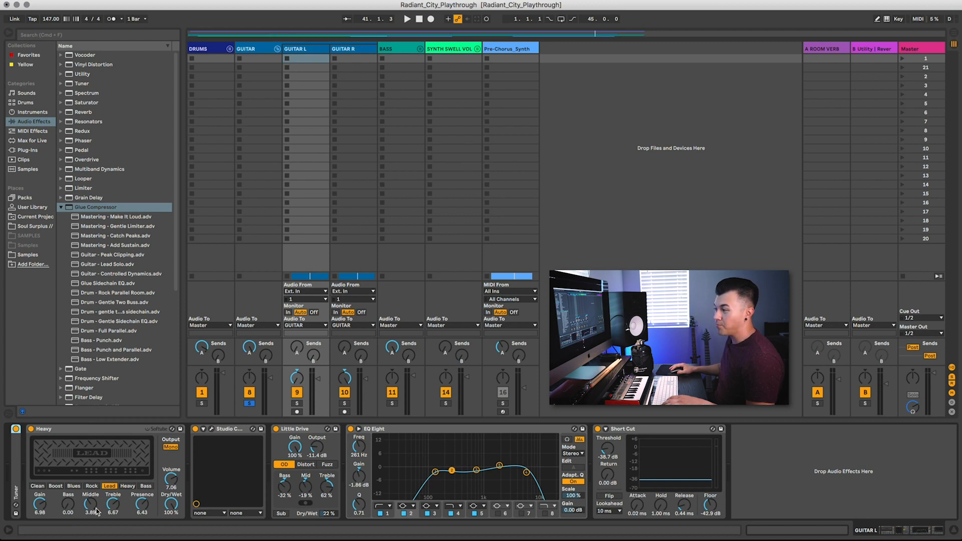
click(81, 429)
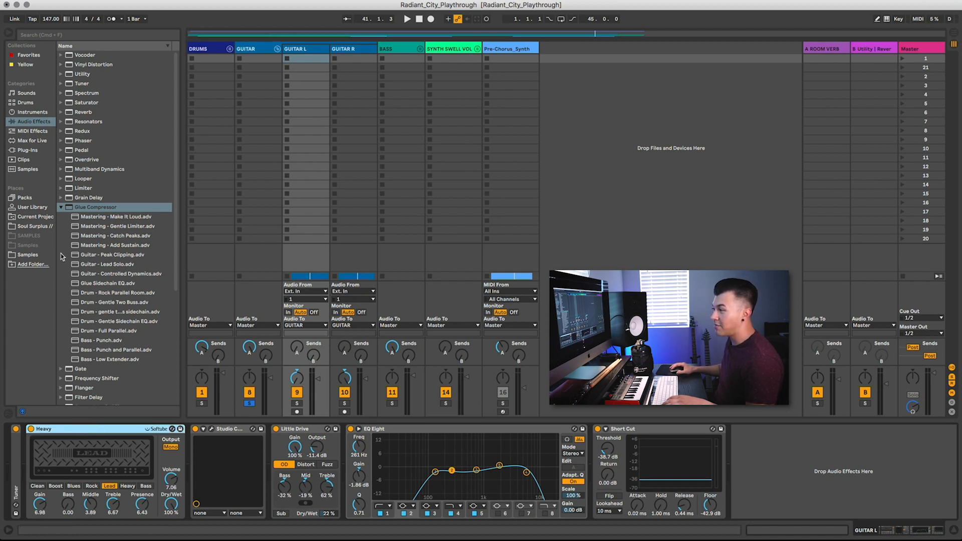
click(61, 207)
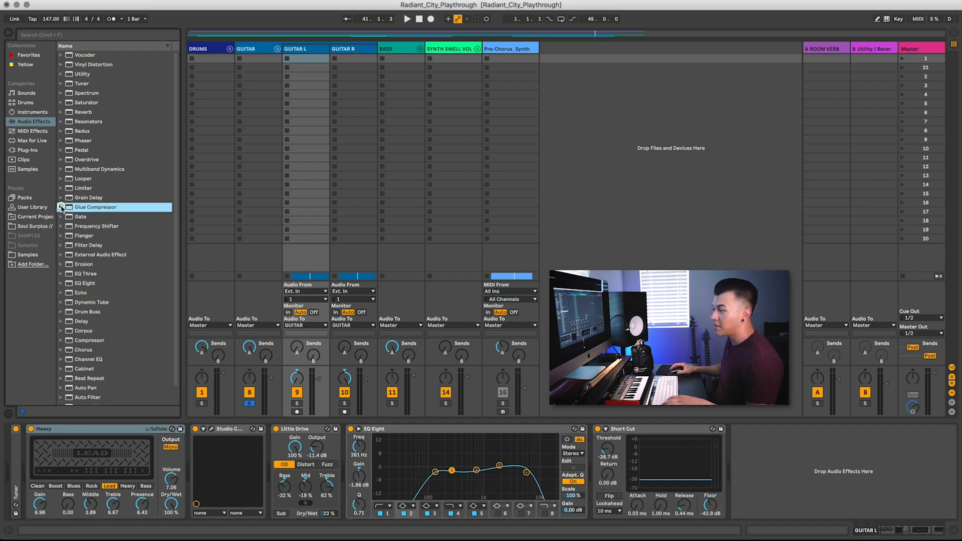
click(92, 429)
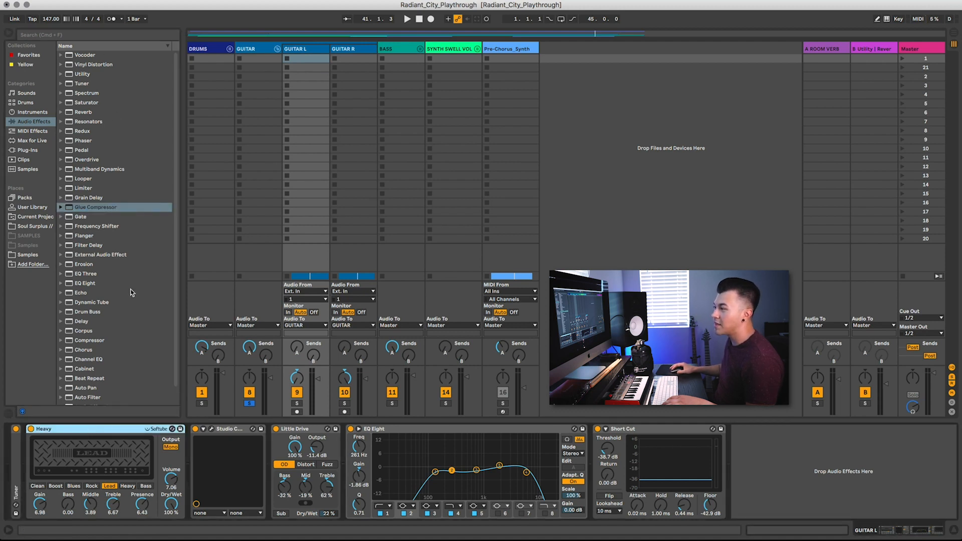
- Locate Amp among the audio effects in the browser and expand the Cabinet presets
click(122, 339)
scroll(121, 340, down, 3)
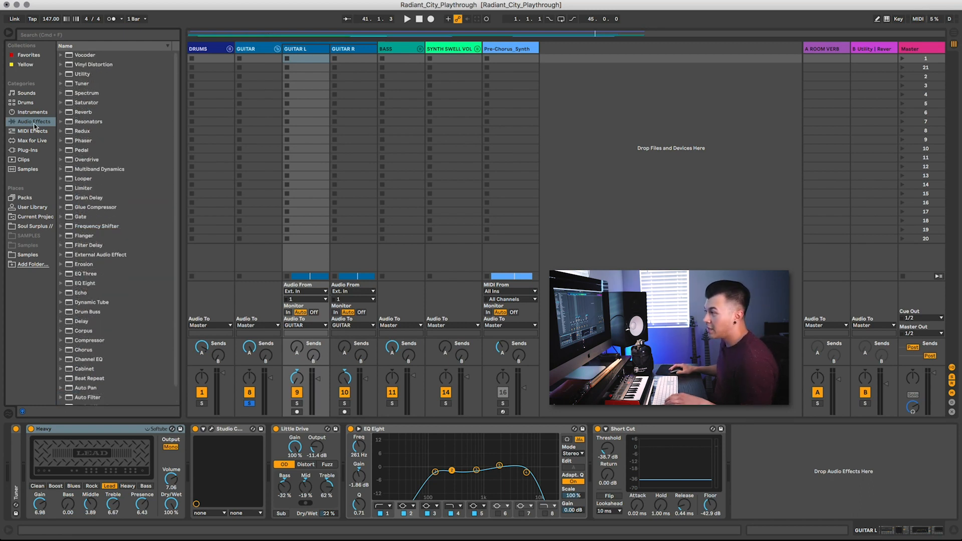
click(32, 123)
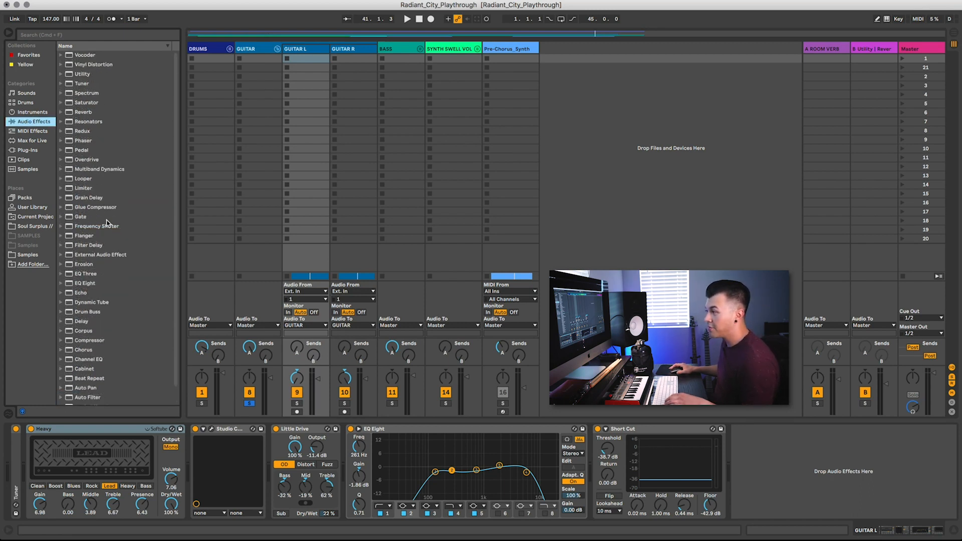
scroll(108, 222, down, 2)
click(76, 401)
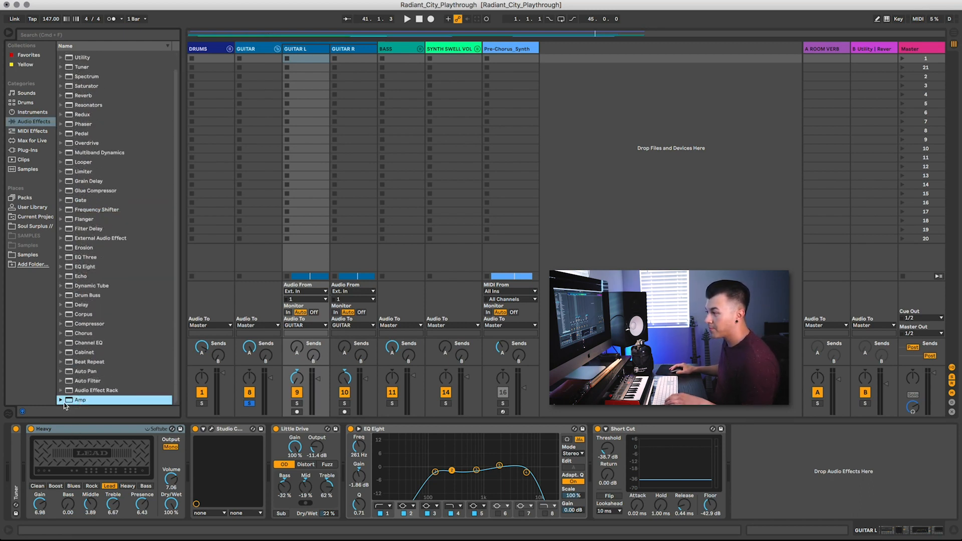
scroll(103, 348, up, 2)
key(Right)
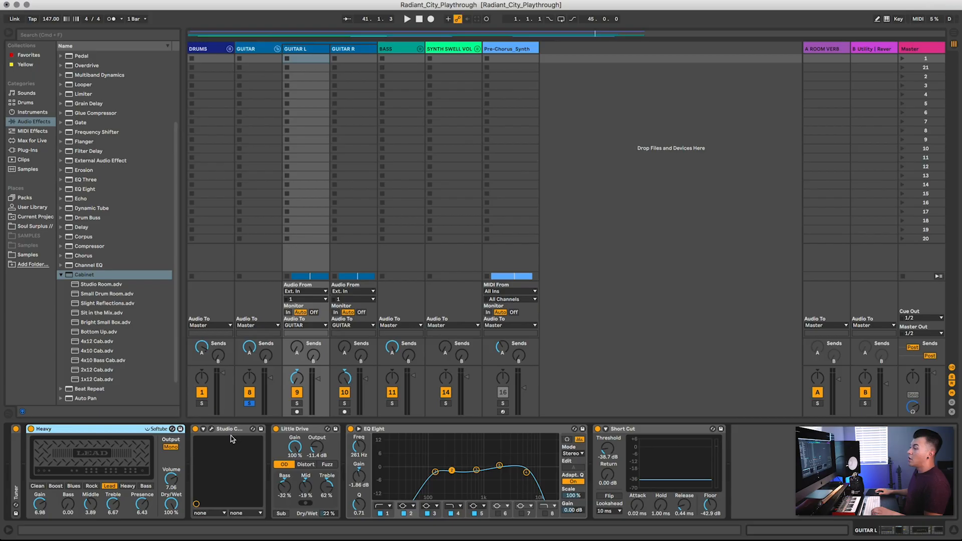
- Open the Studio Cabs Zilla plug-in window on GUITAR L and shrink it
click(231, 430)
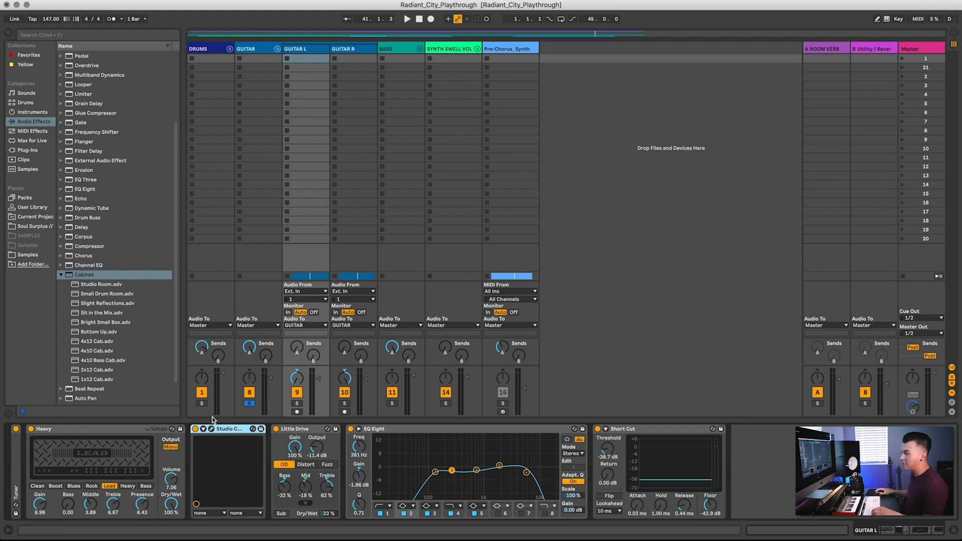
click(210, 430)
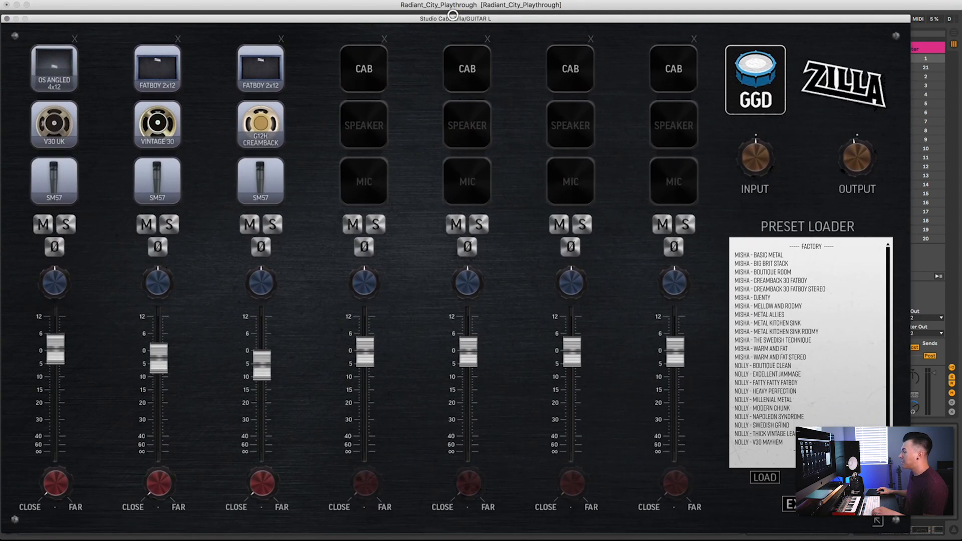
click(876, 521)
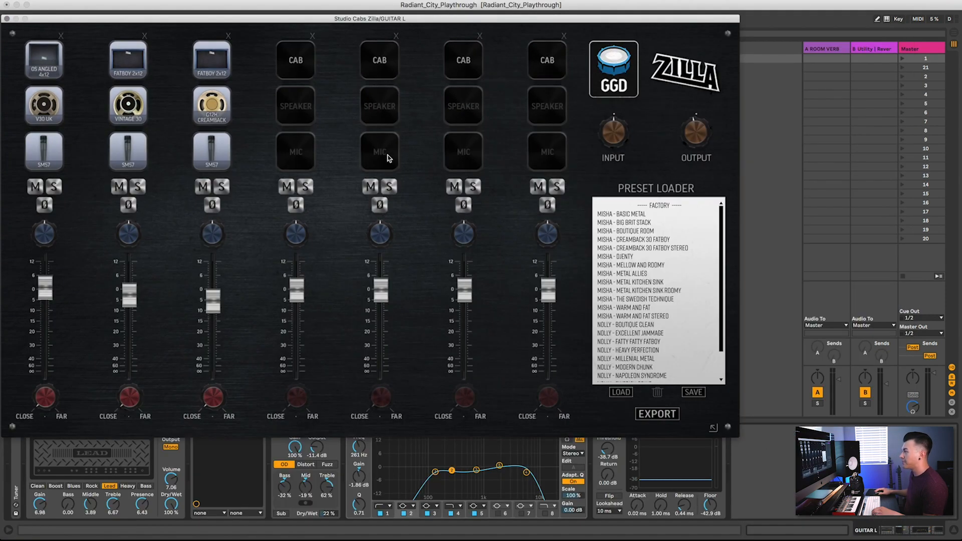
- Reposition the Studio Cabs Zilla window, look through its factory presets, highlight Nolly - Heavy Perfection without loading it, and close the plug-in
drag(310, 22, 385, 67)
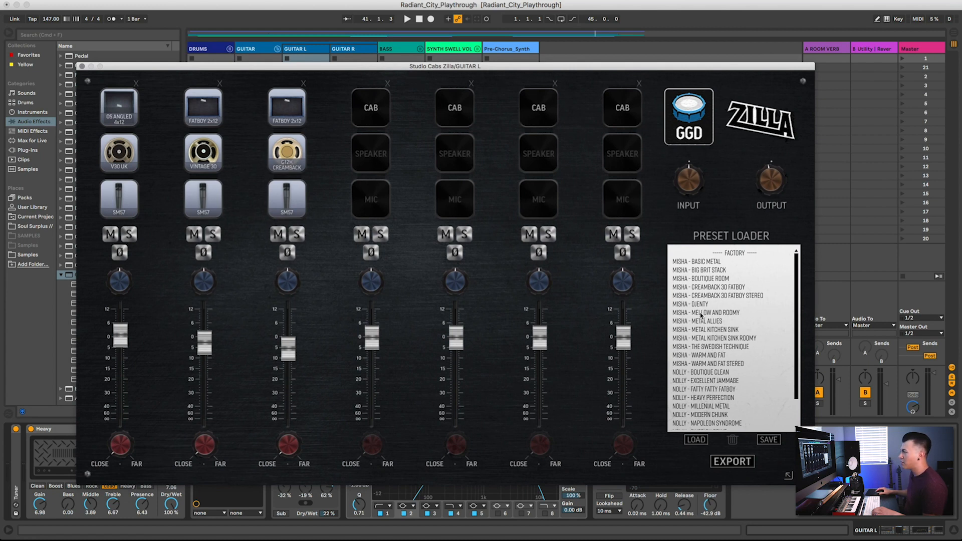
scroll(731, 348, down, 3)
scroll(731, 349, up, 3)
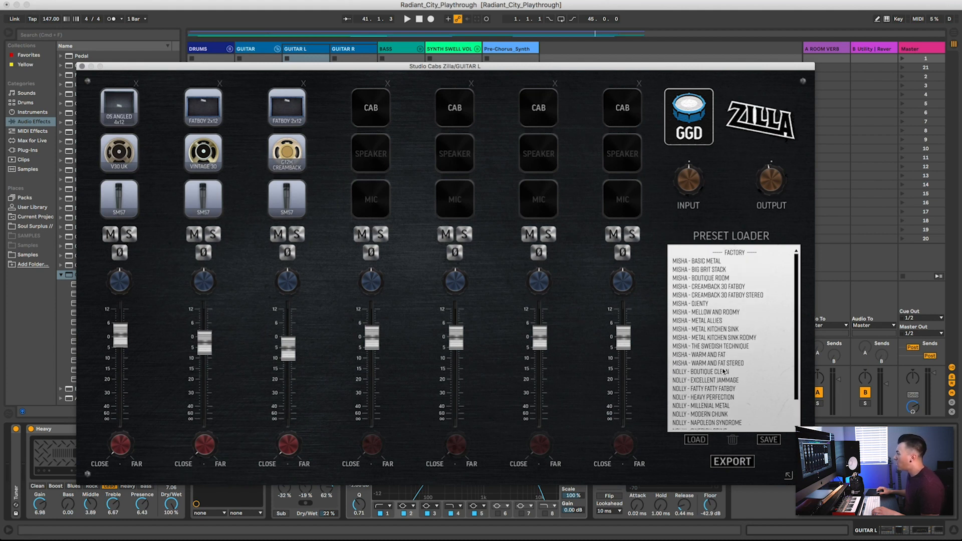
scroll(724, 372, down, 1)
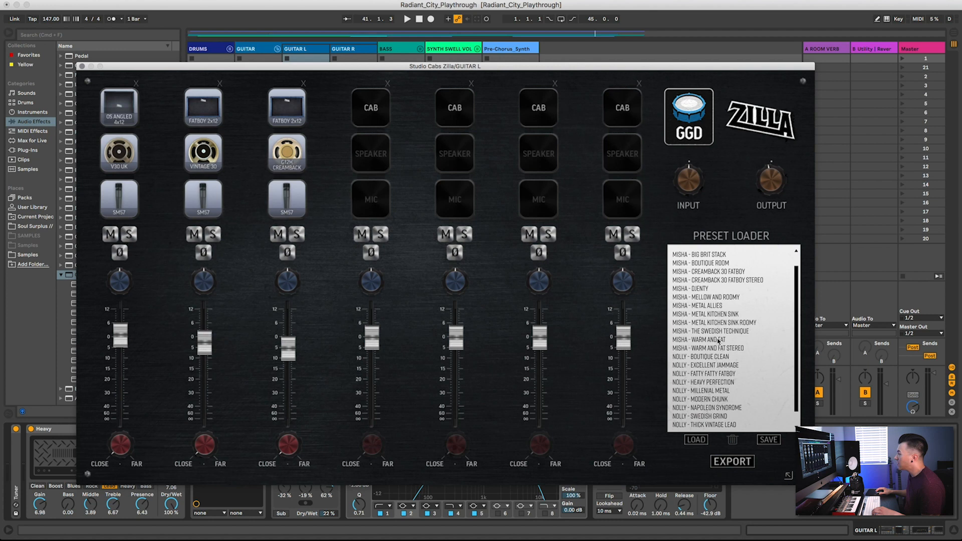
click(711, 384)
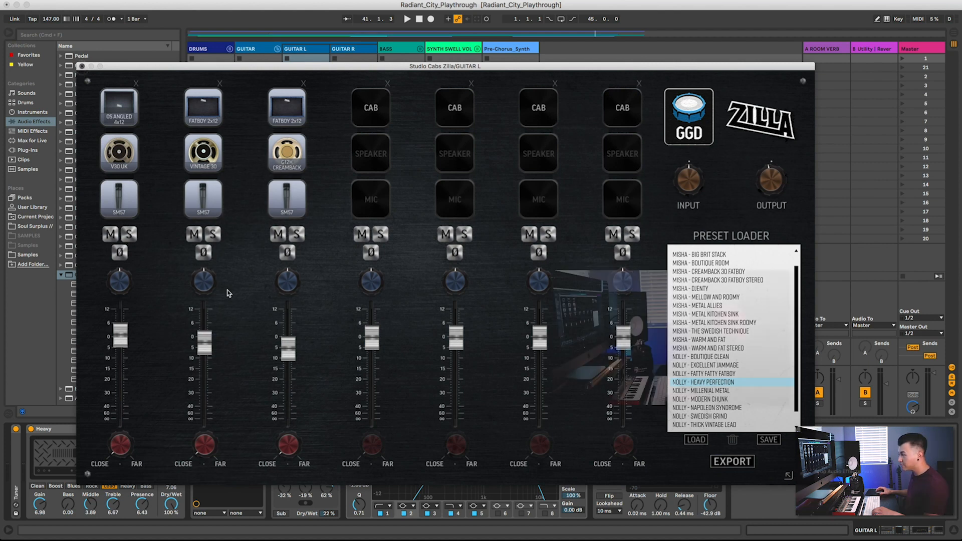
click(82, 67)
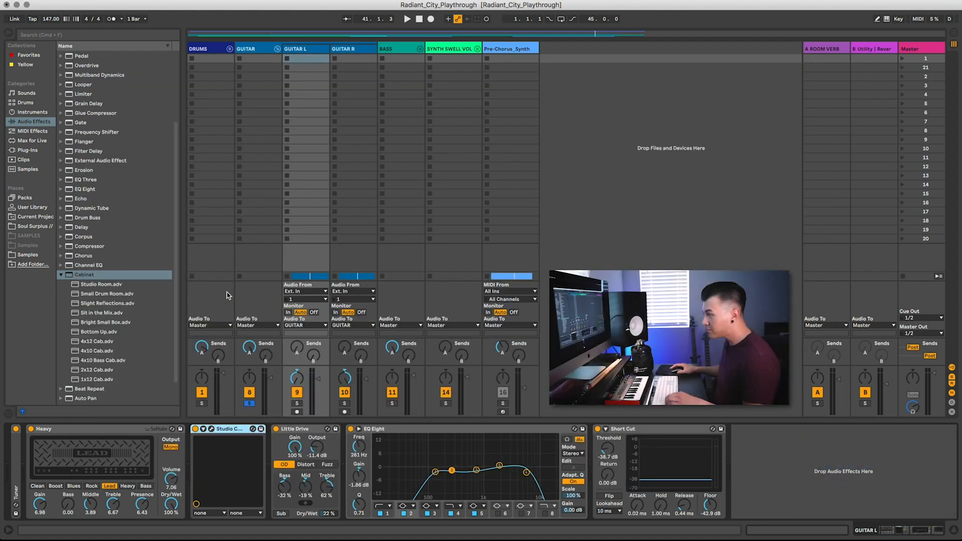
- Select the Little Drive device on GUITAR L and expand the Pedal presets among the audio effects, collapsing Cabinet
click(290, 430)
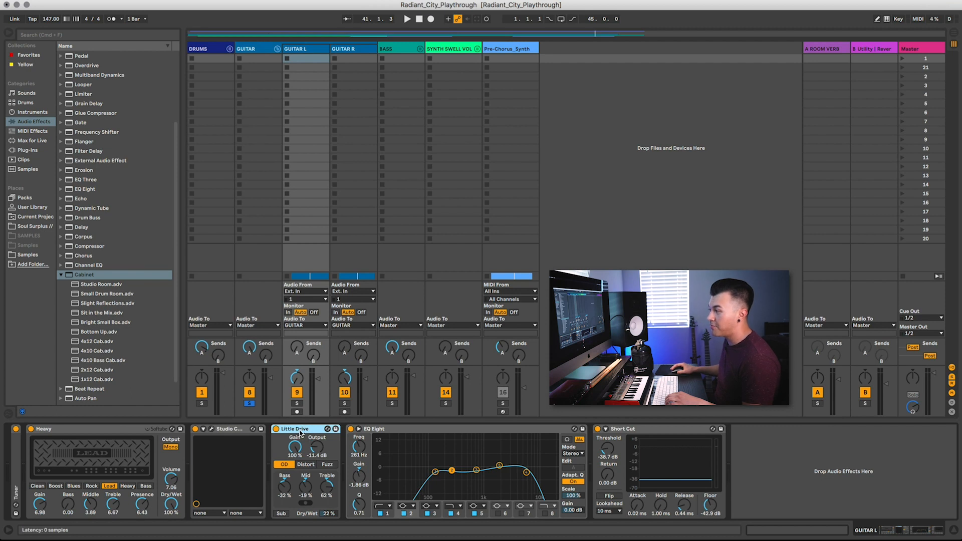
click(59, 274)
click(70, 134)
click(62, 134)
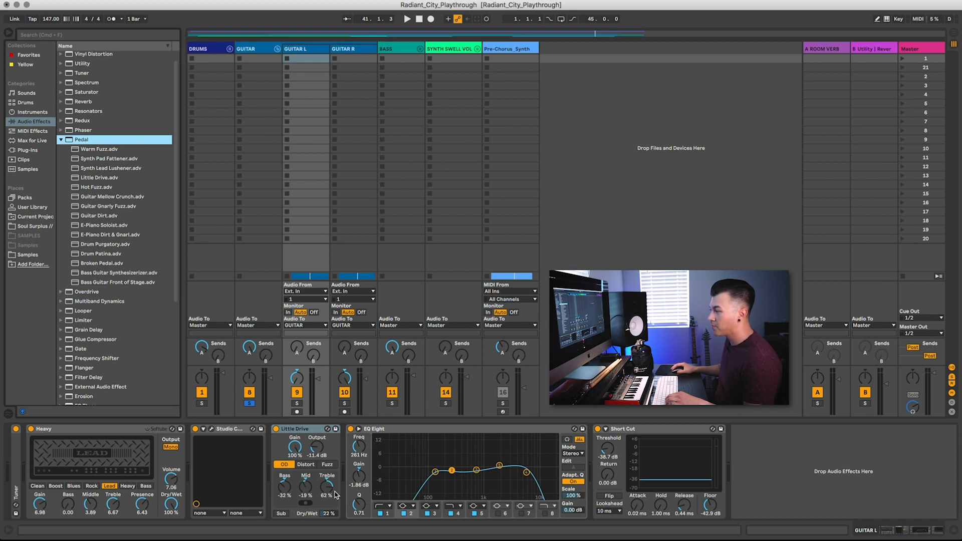
- Solo GUITAR L and repeatedly bypass and re-enable Little Drive during playback to compare its effect on the sound
click(297, 404)
key(space)
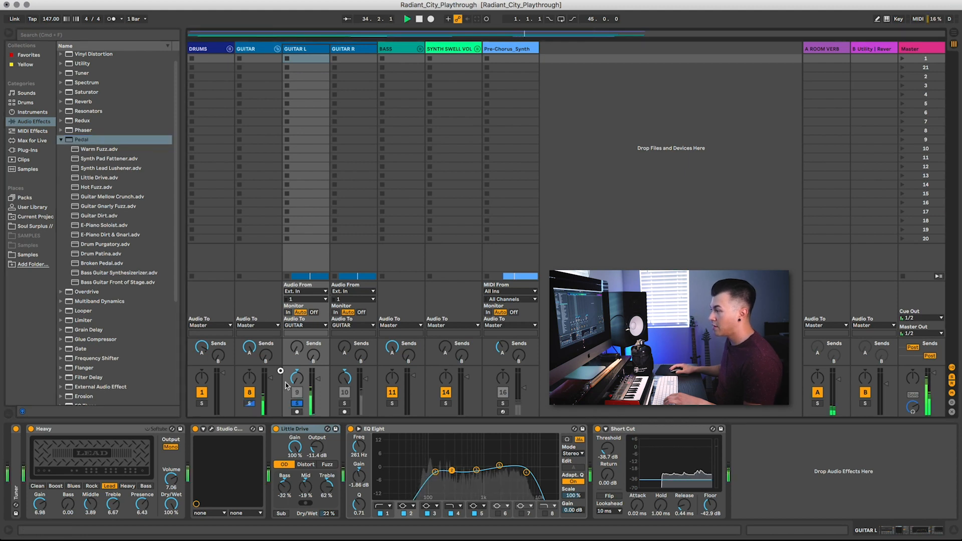
click(275, 430)
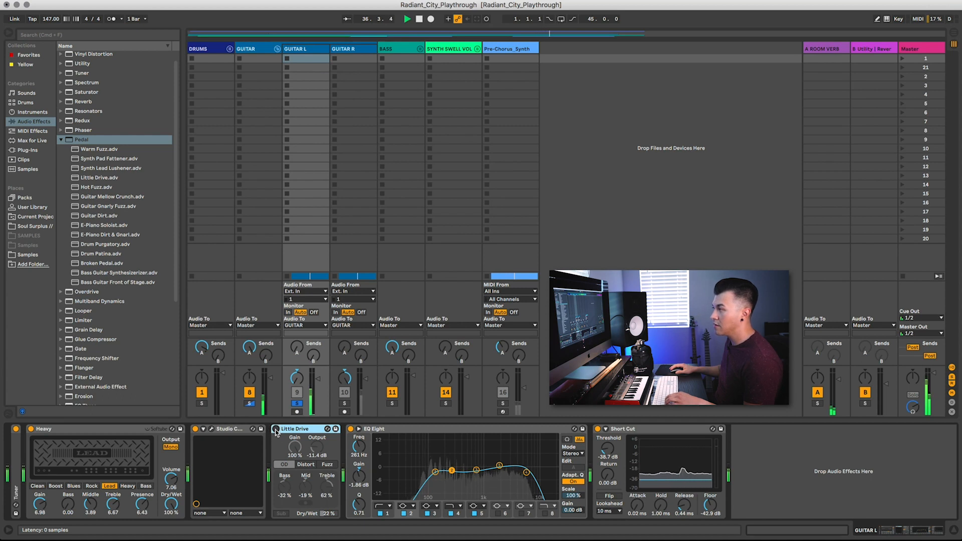
click(275, 430)
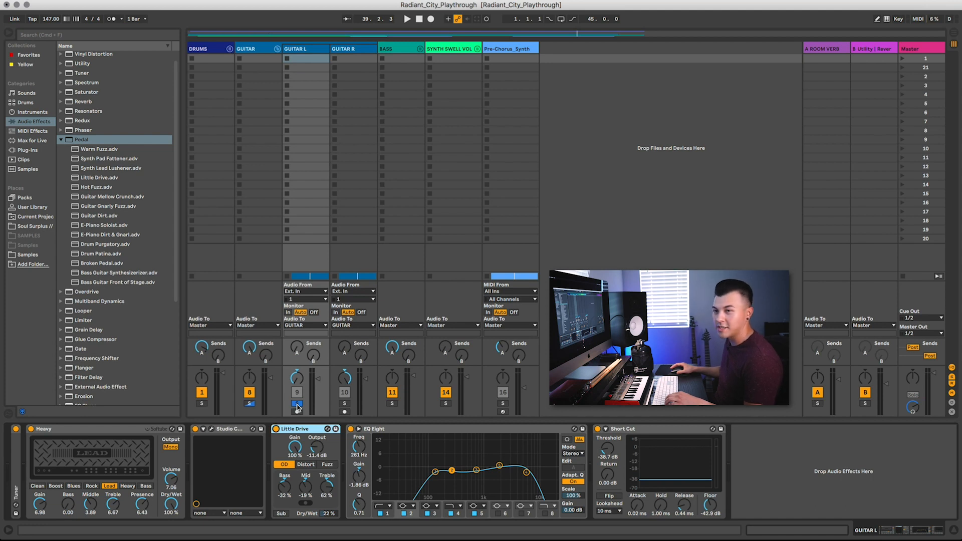
key(space)
click(275, 430)
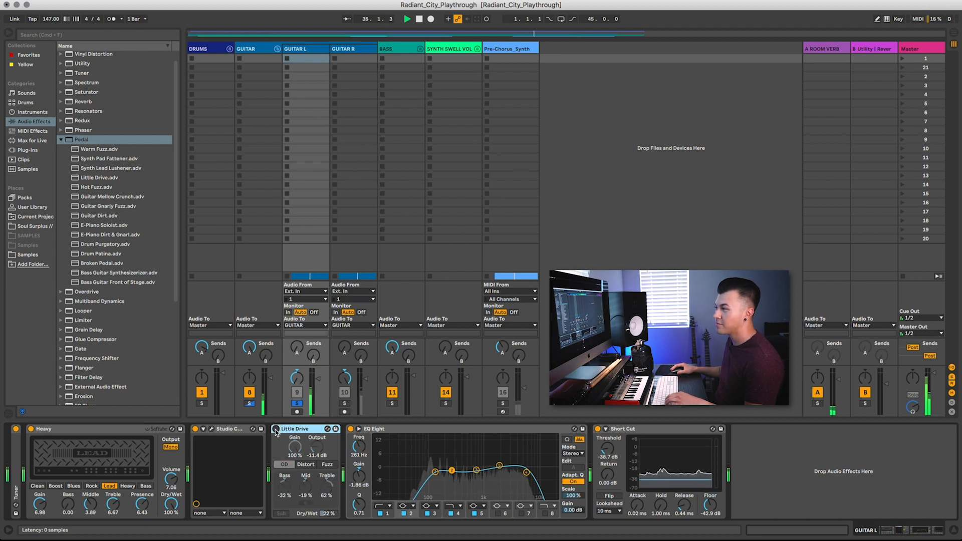
click(275, 430)
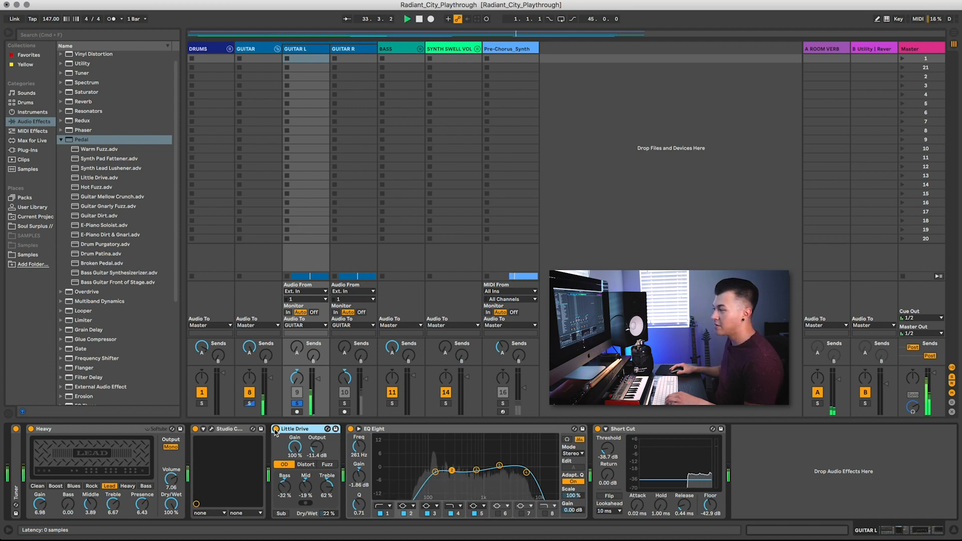
click(276, 430)
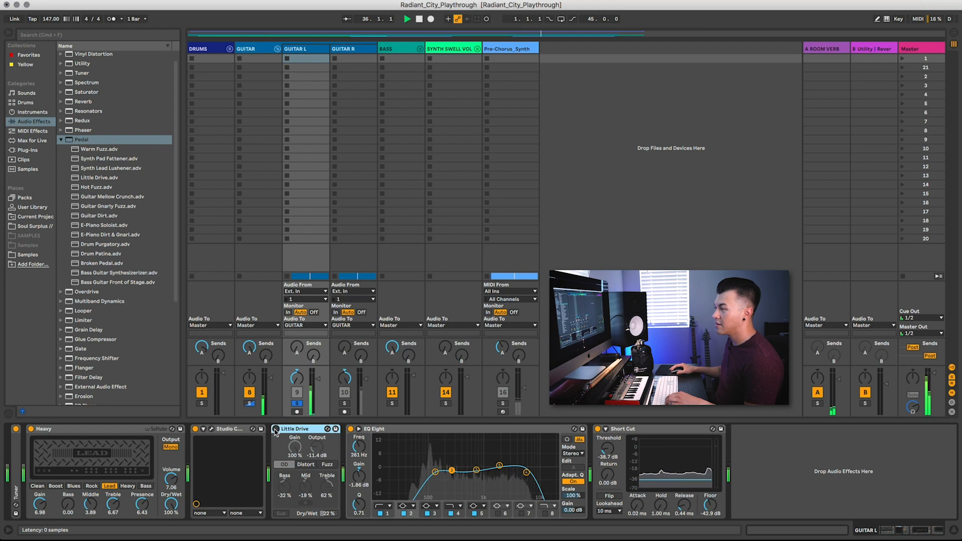
click(275, 430)
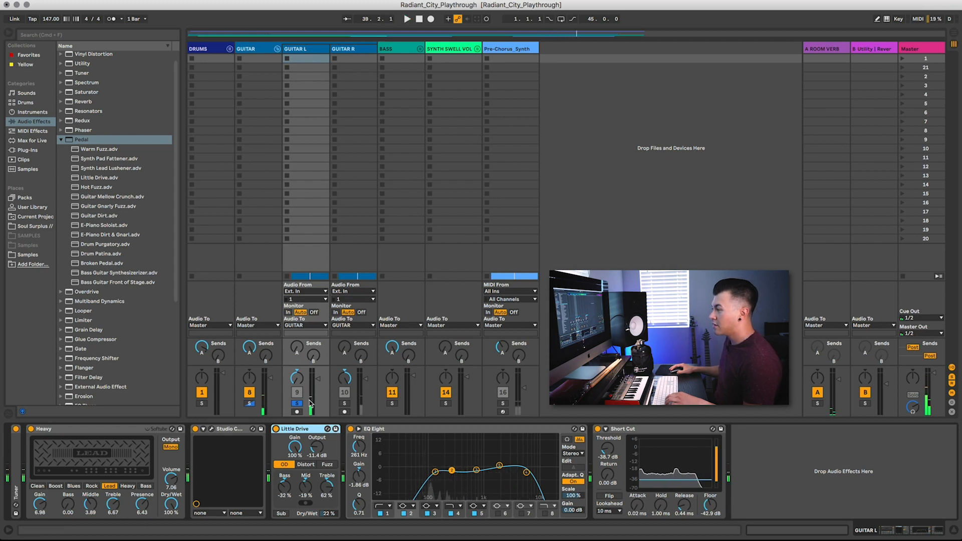
- Select EQ Eight on GUITAR L and its fourth band to examine the equalizer curve
click(440, 430)
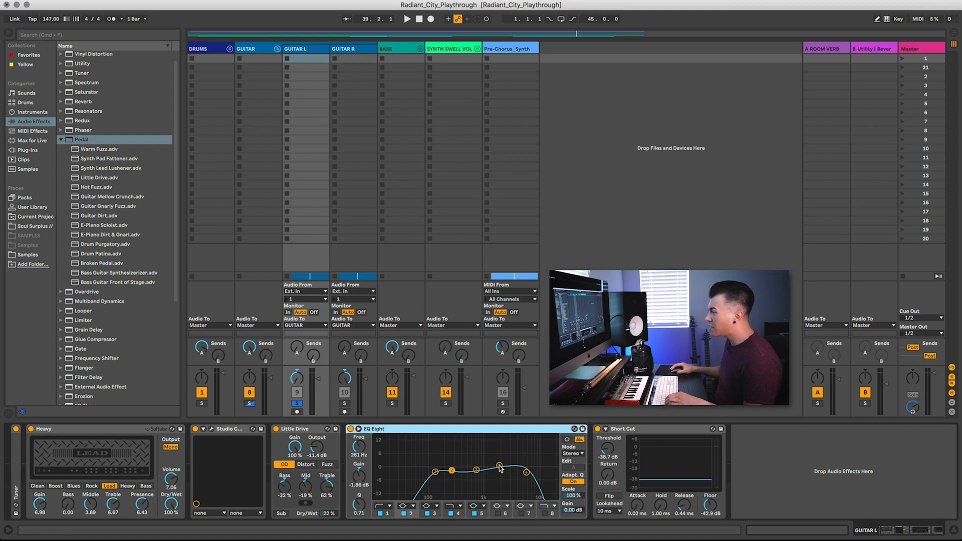
drag(500, 466, 499, 466)
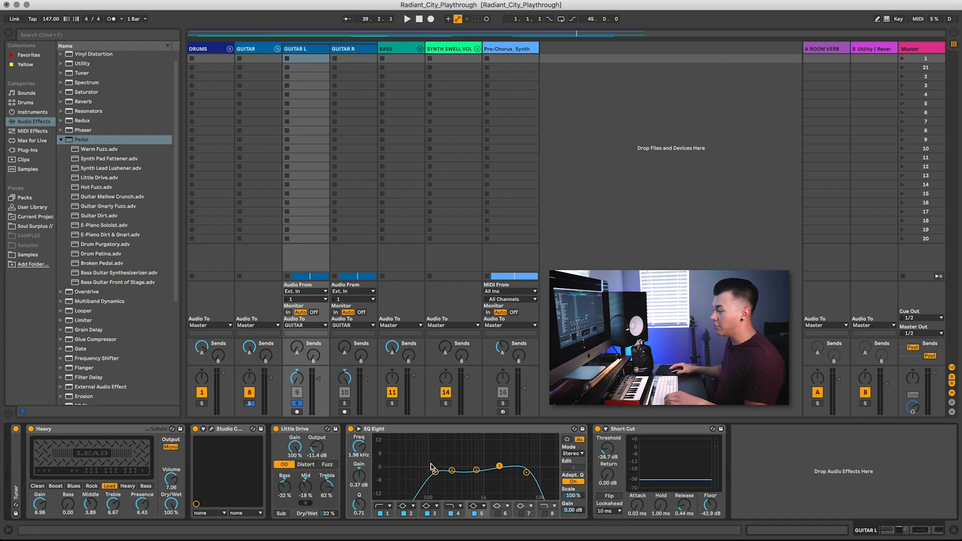
click(452, 432)
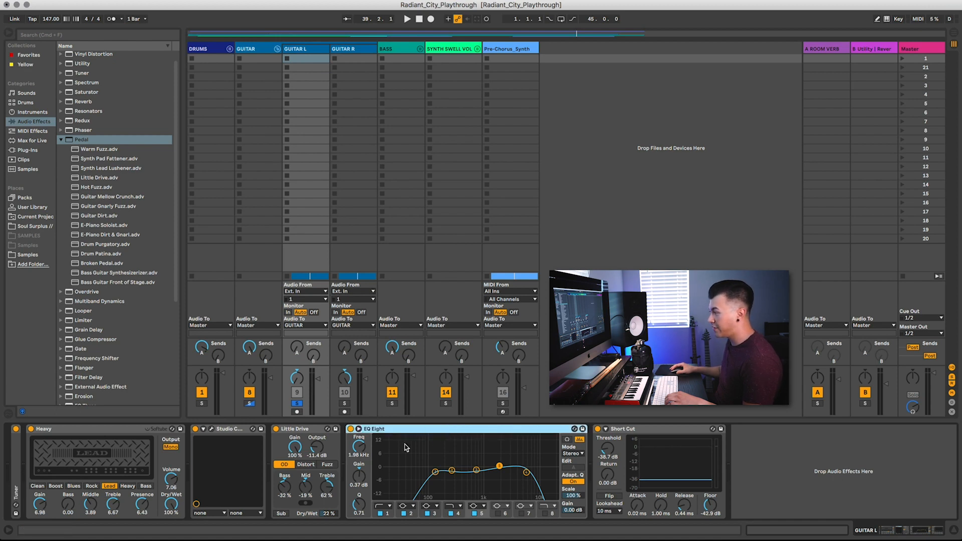
- Select the Short Cut gate on GUITAR L and expand the Gate presets in the browser, collapsing Pedal
click(645, 431)
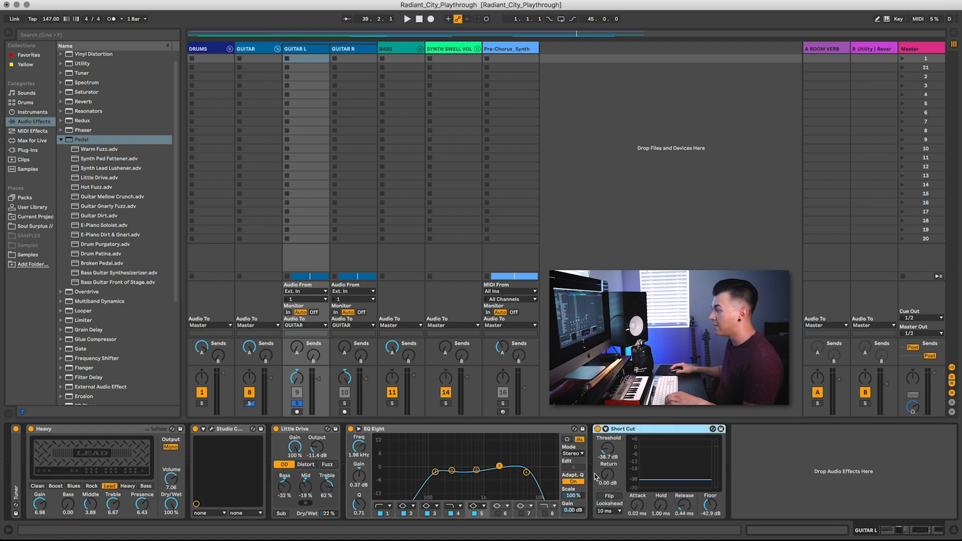
click(60, 140)
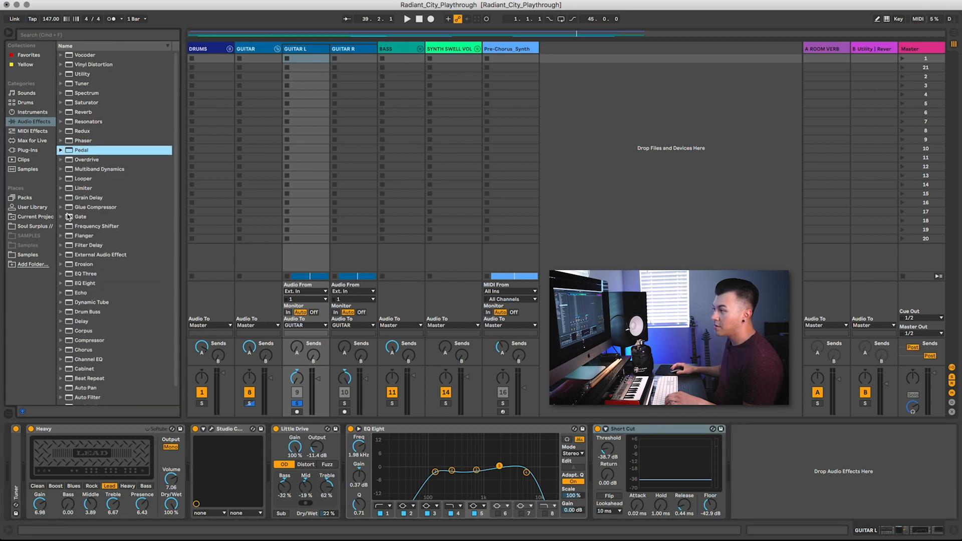
click(61, 218)
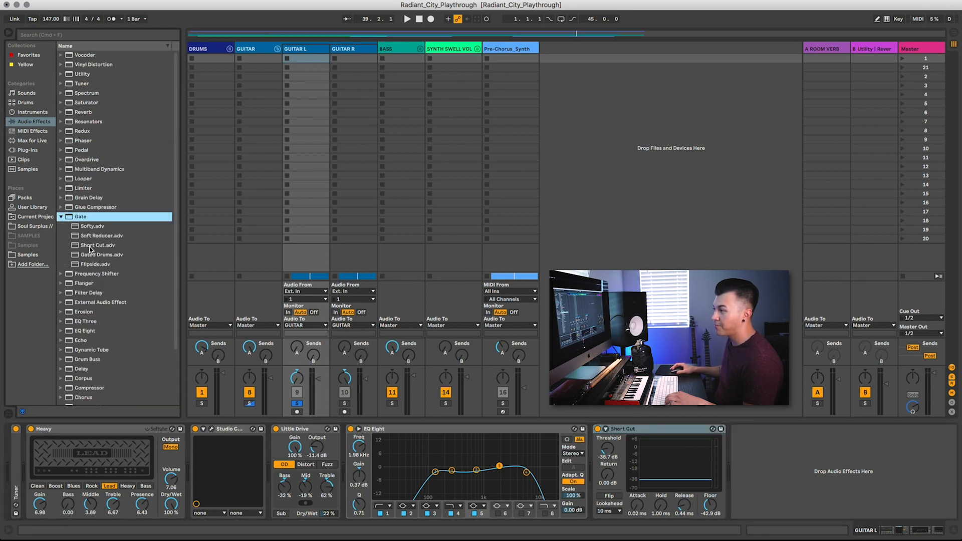
click(657, 429)
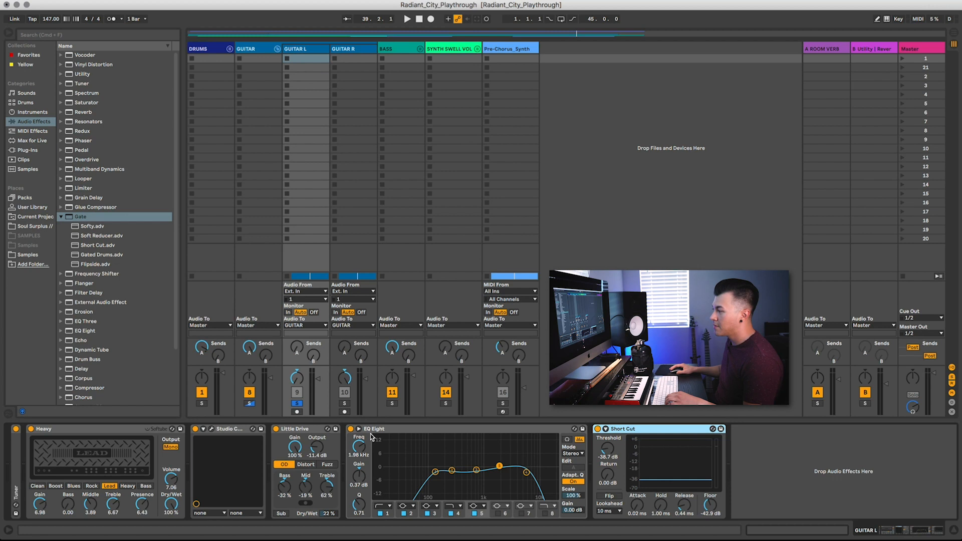
- Play the soloed GUITAR L with EQ Eight bypassed and re-enabled to compare the sound
click(406, 430)
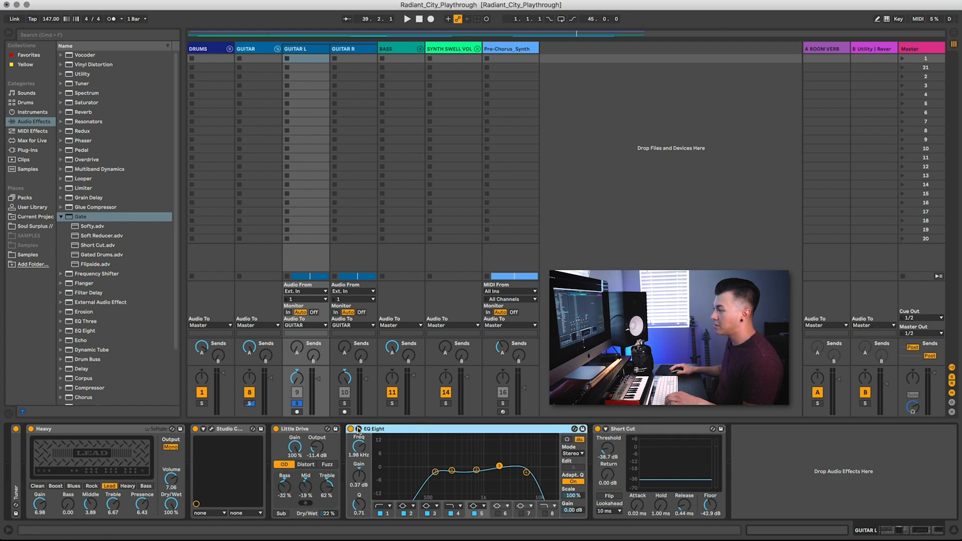
key(space)
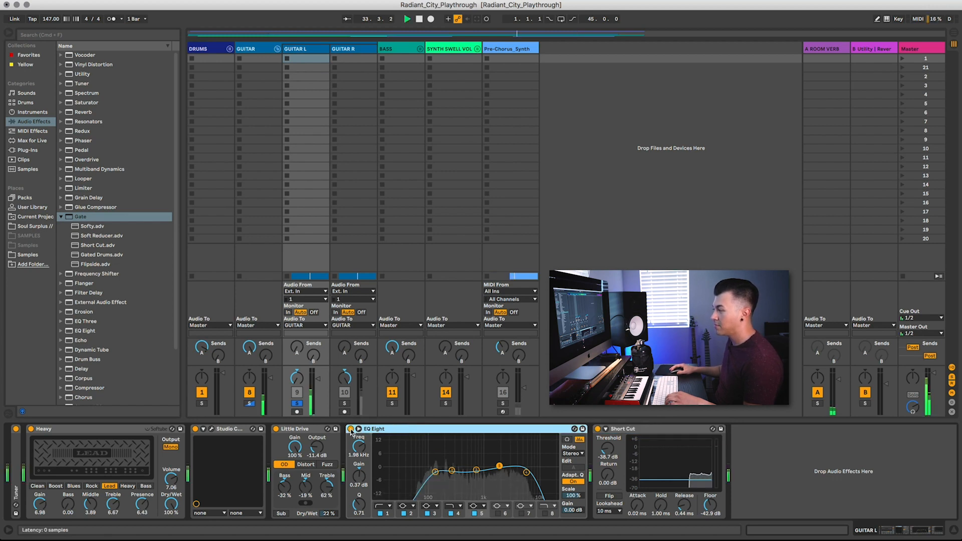
click(350, 430)
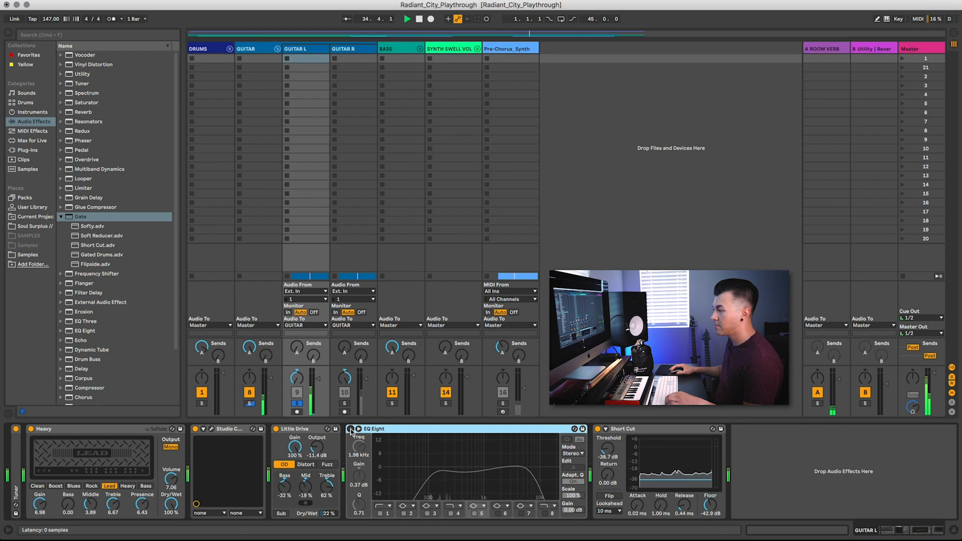
click(350, 429)
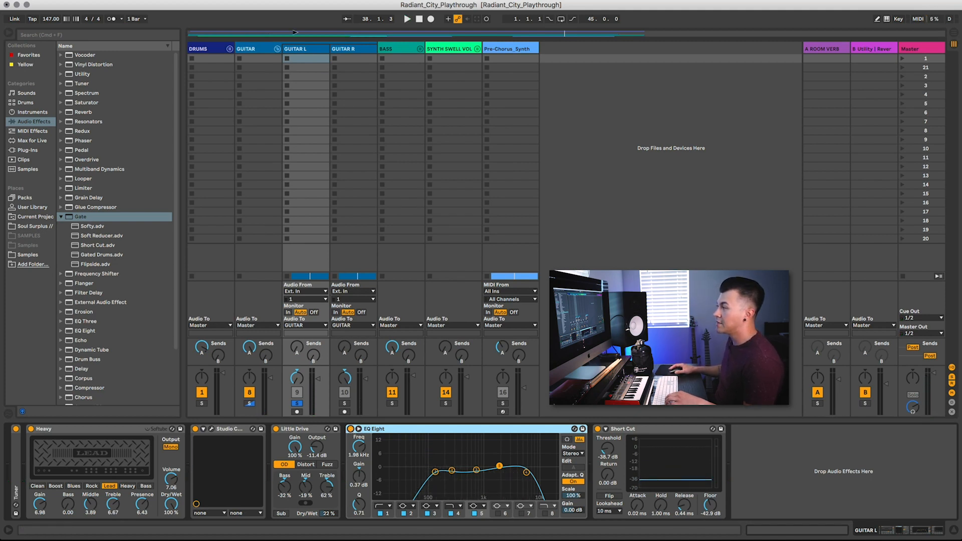
- Show GUITAR R's device chain with its Tuner folded, return to GUITAR L, and briefly view both tracks in the arrangement
click(345, 50)
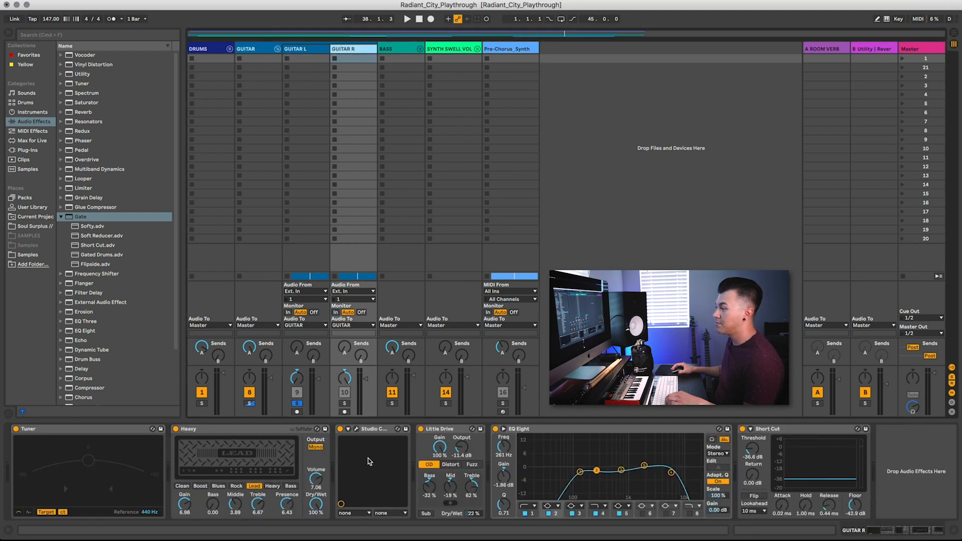
double_click(75, 429)
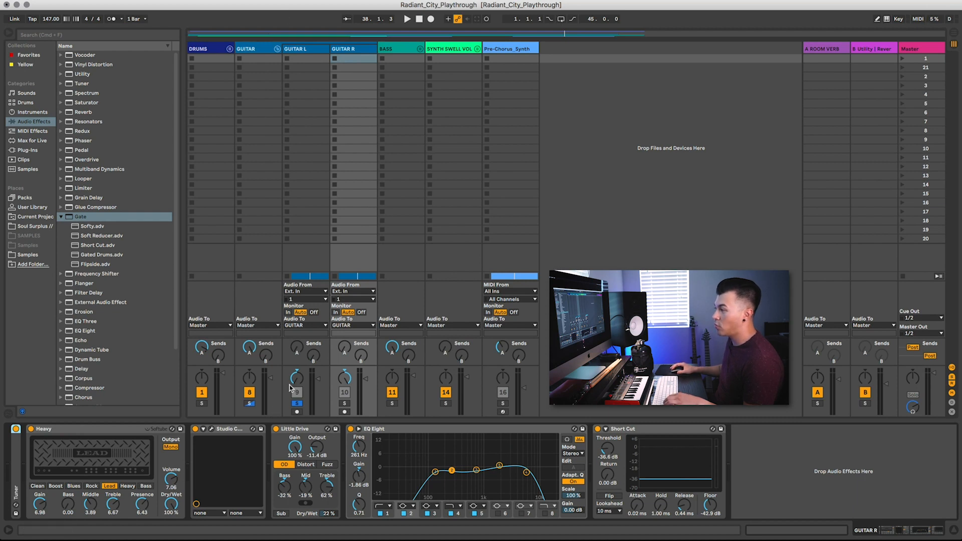
click(296, 60)
key(Tab)
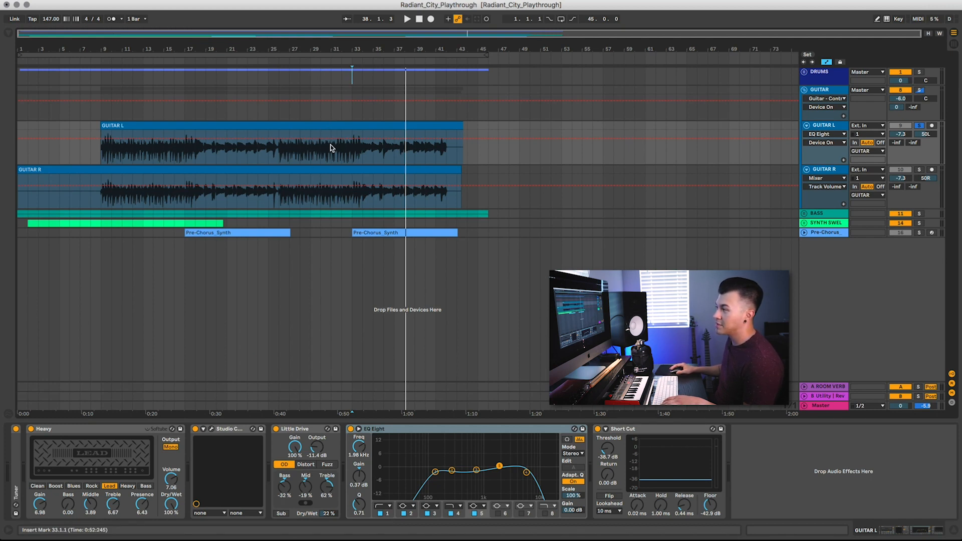
key(Tab)
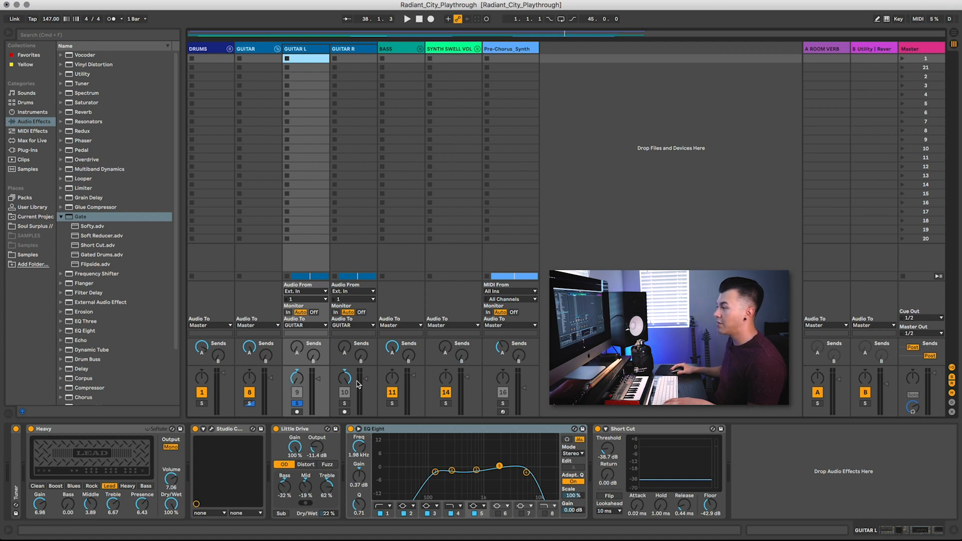
- Compare GUITAR L and GUITAR R during playback by soloing them together and individually, leaving both soloed
click(344, 403)
key(space)
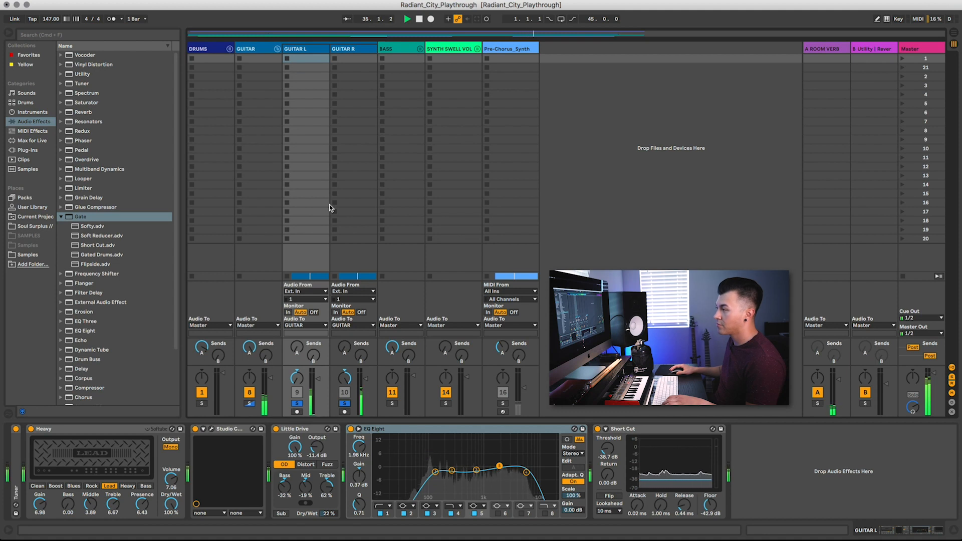
click(345, 404)
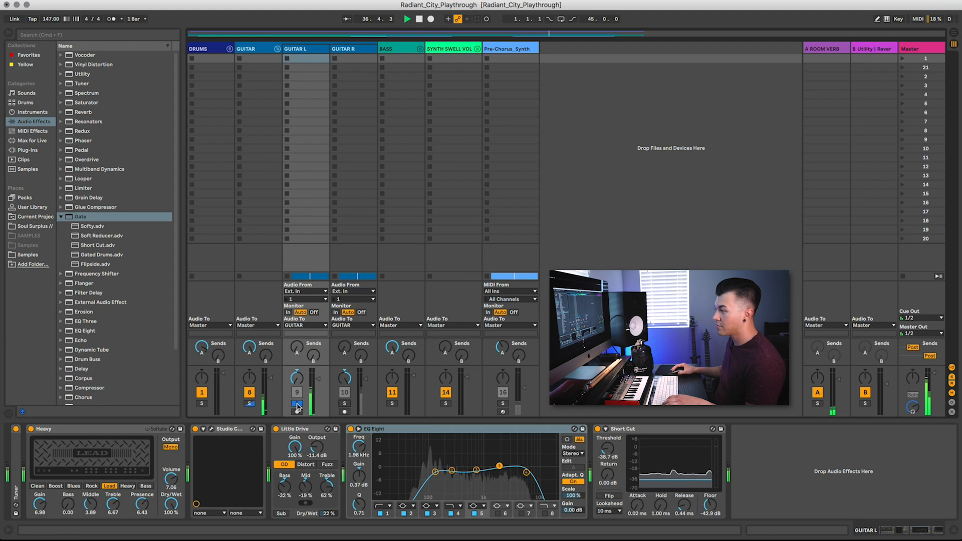
super+click(346, 404)
click(298, 404)
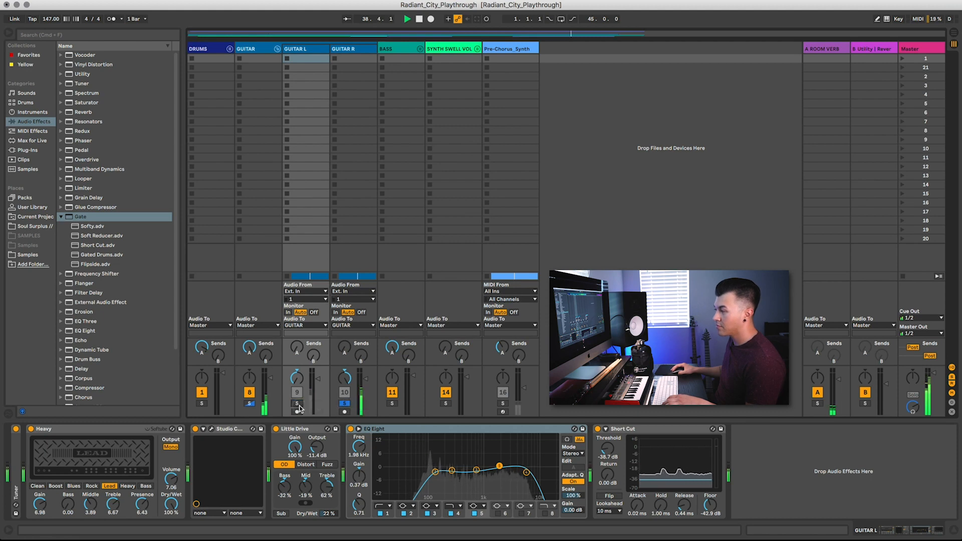
super+click(298, 404)
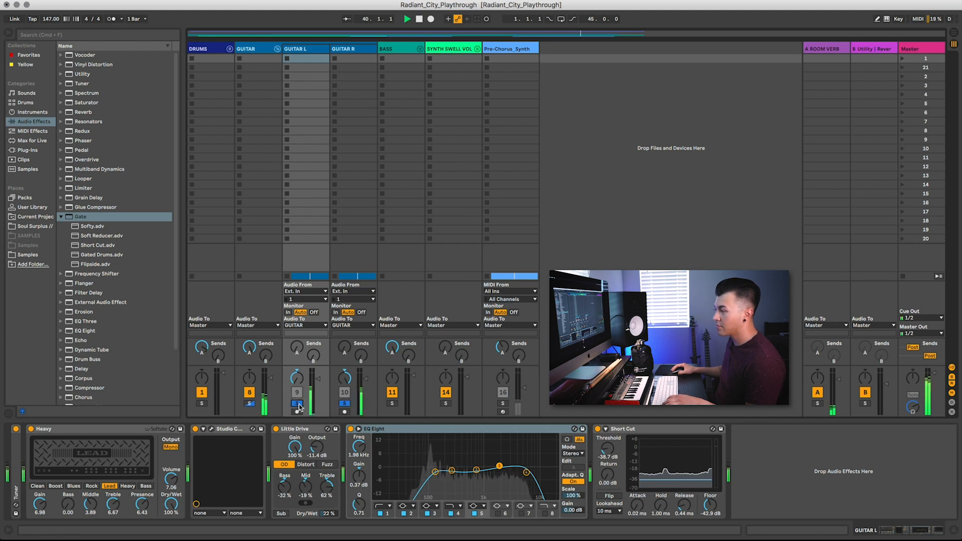
key(space)
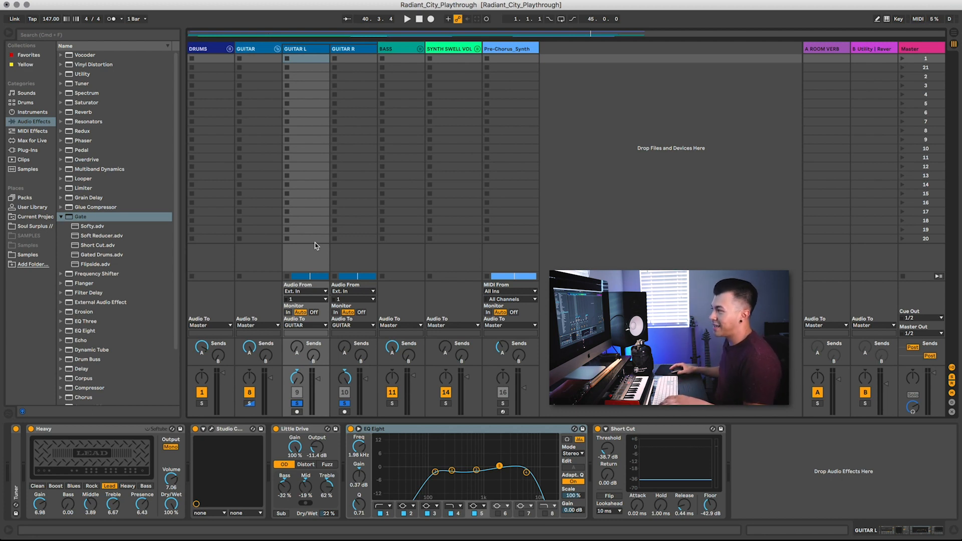
- Show the arrangement and select the GUITAR L and GUITAR R clips
key(Tab)
click(371, 125)
click(362, 177)
shift+click(359, 123)
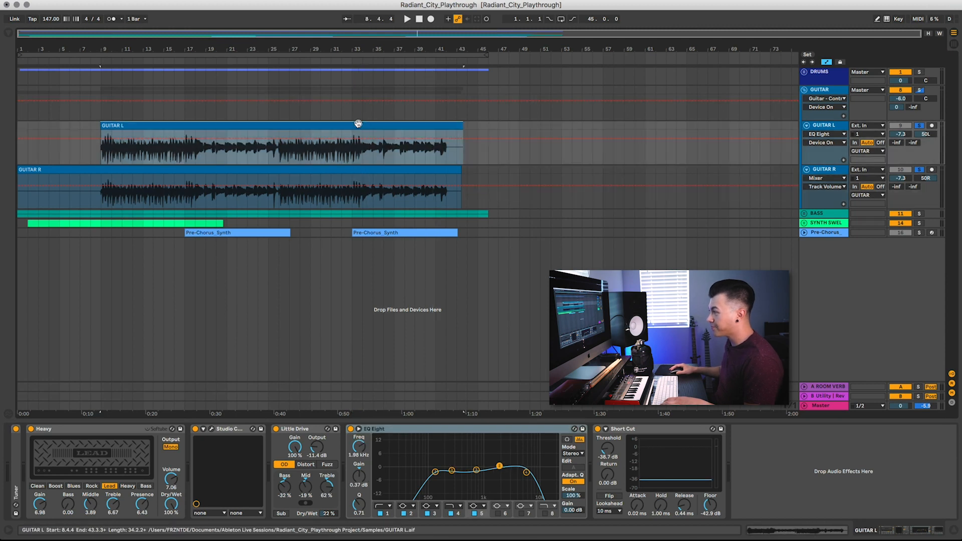
- Switch to the Session mixer and examine the EQ Eight and Multiband Dynamics on the BASS group
key(Tab)
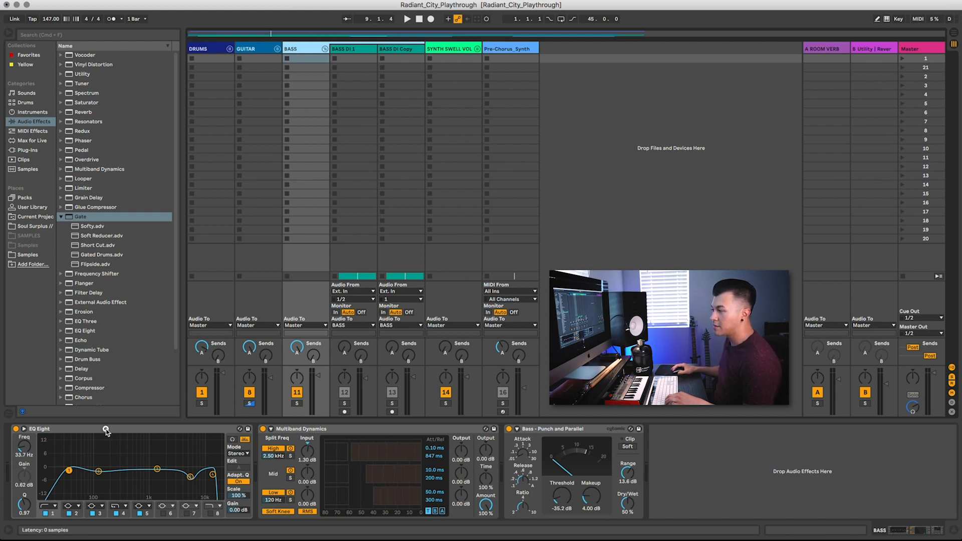
click(103, 429)
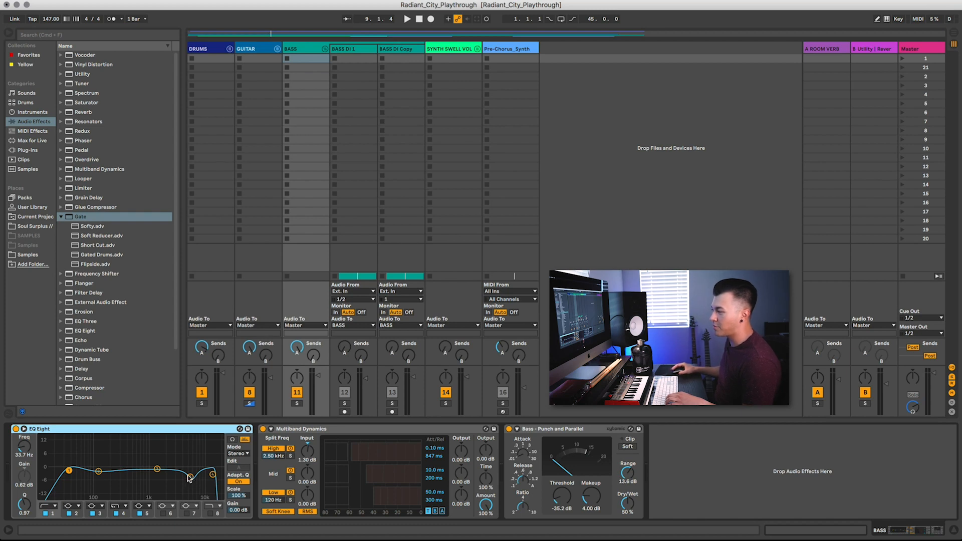
click(351, 436)
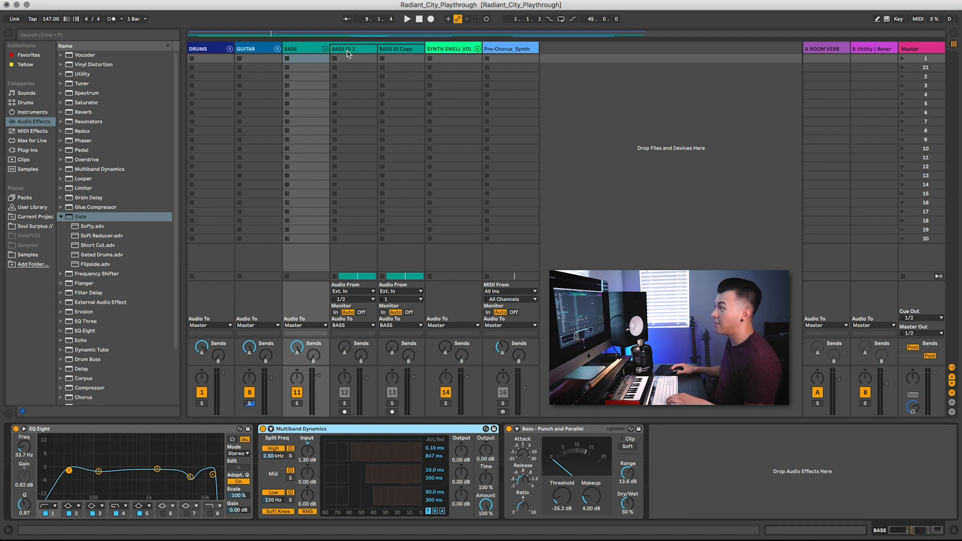
- Briefly view the BASS DI 1 and BASS DI Copy tracks, then return to the BASS group
click(348, 53)
click(392, 53)
click(360, 53)
click(300, 53)
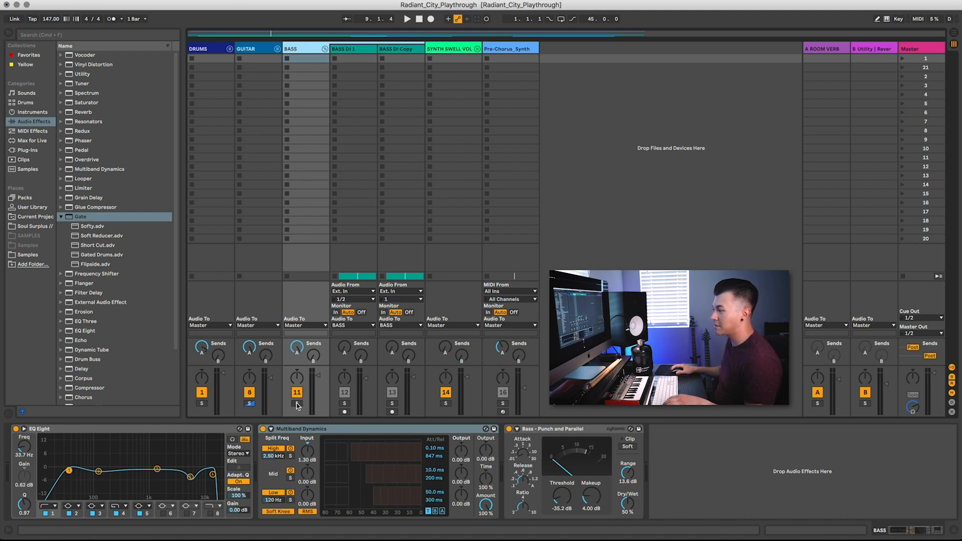
- Solo the BASS group and play it with Multiband Dynamics bypassed and re-enabled to compare the sound
click(297, 404)
key(space)
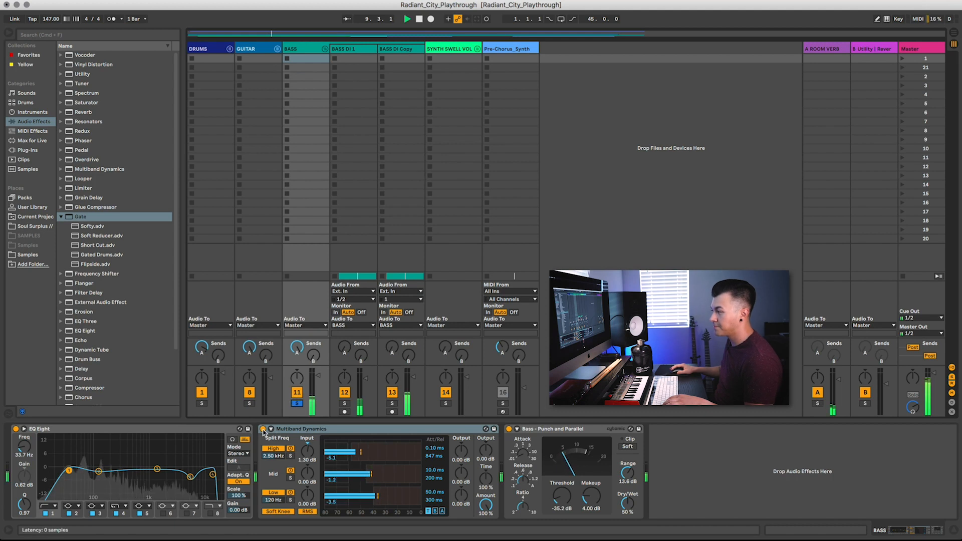
click(262, 430)
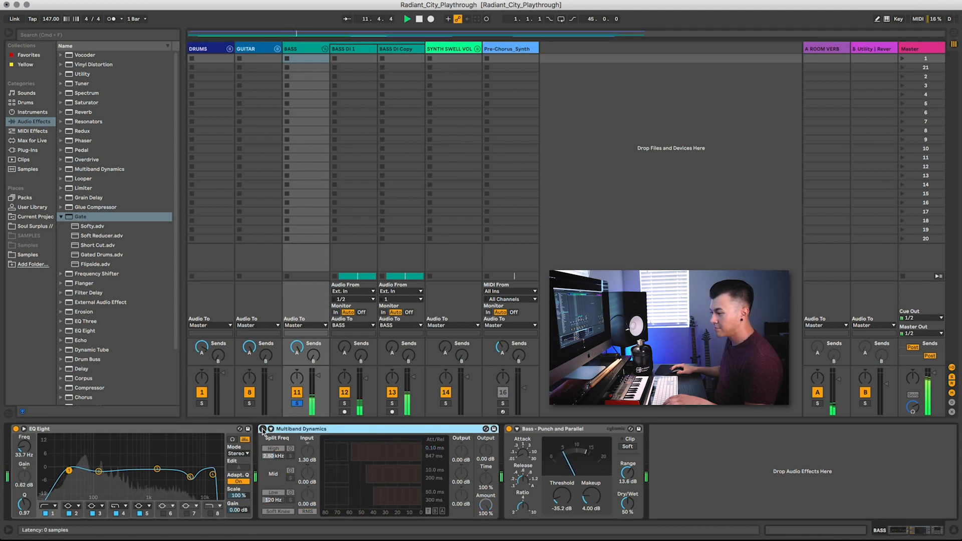
click(263, 429)
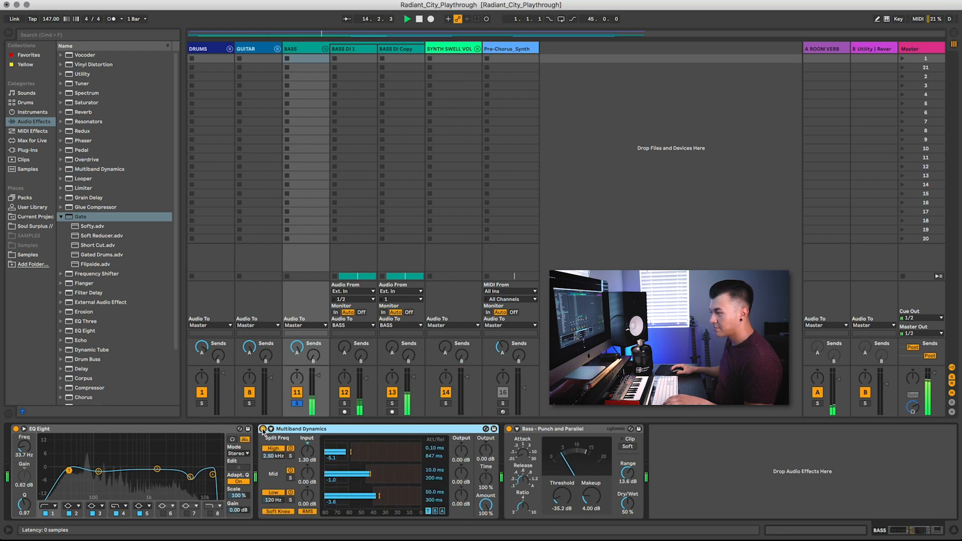
click(263, 430)
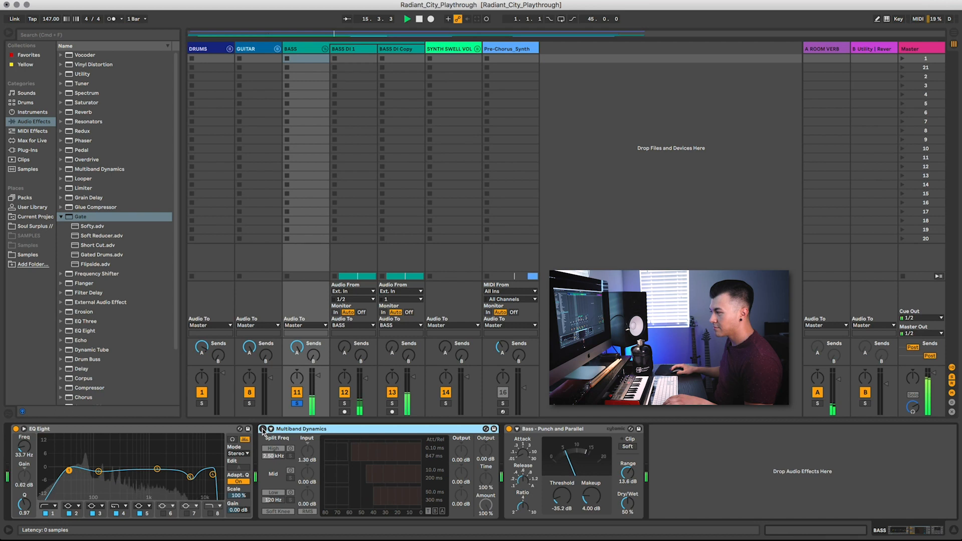
click(263, 429)
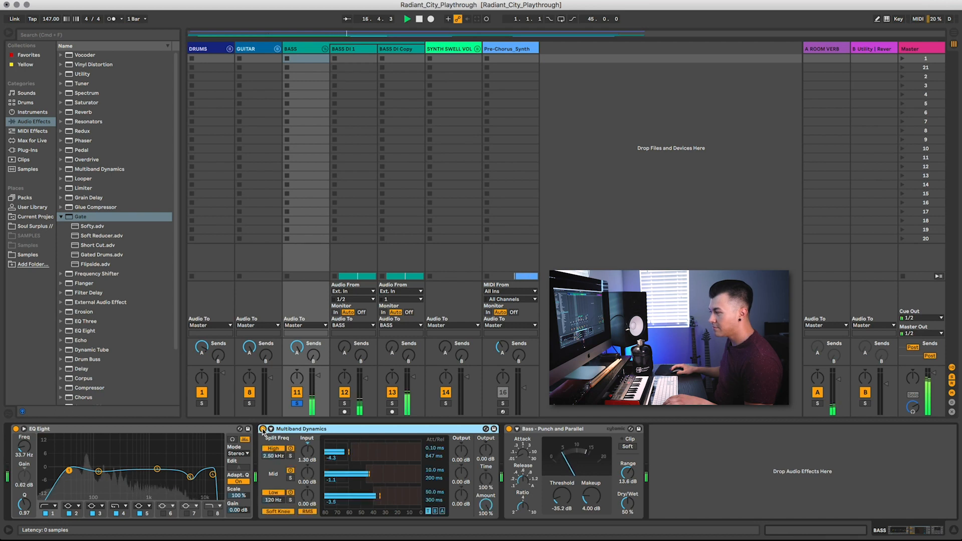
key(space)
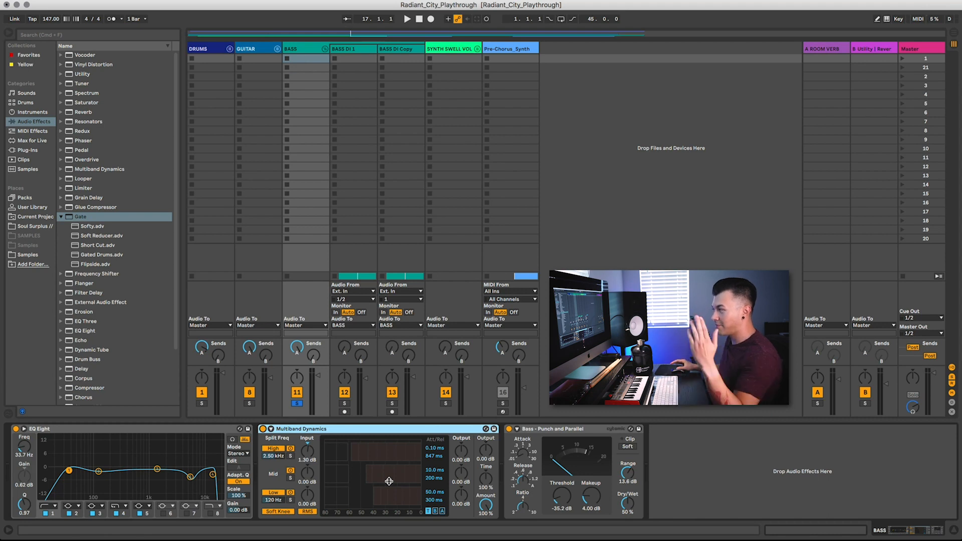
- Select the BASS group's Glue Compressor and locate its "Bass - Punch and Parallel.adv" preset among the Glue Compressor presets in the browser
click(572, 436)
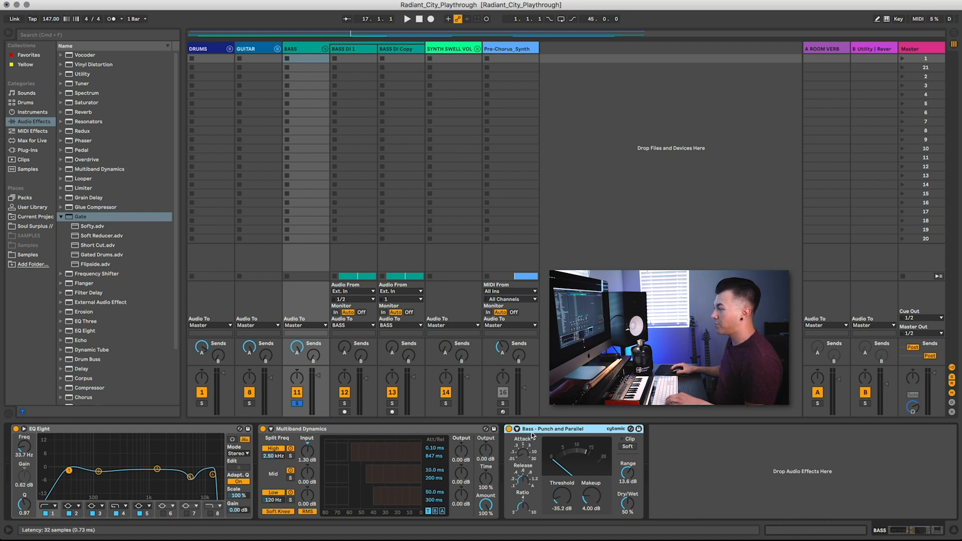
click(100, 216)
click(84, 218)
click(60, 216)
click(61, 207)
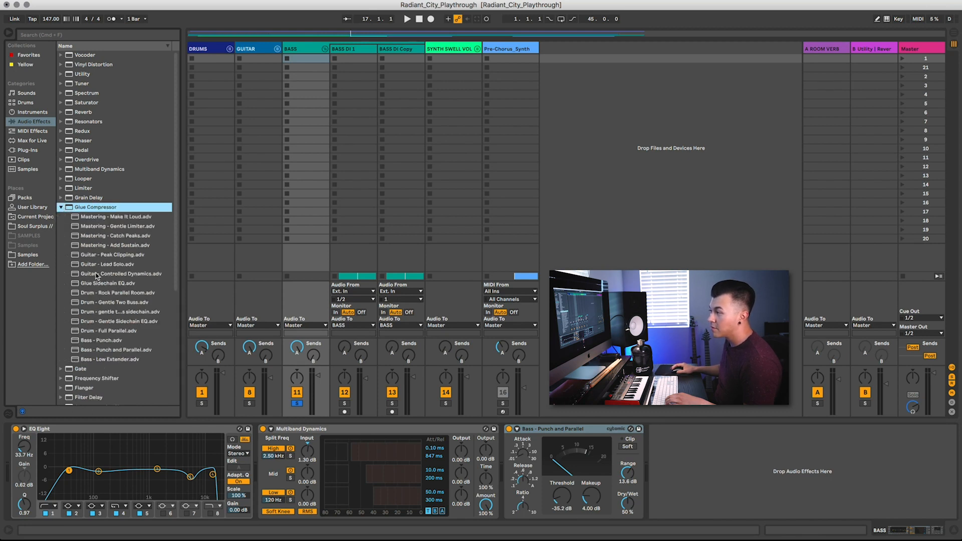
click(105, 351)
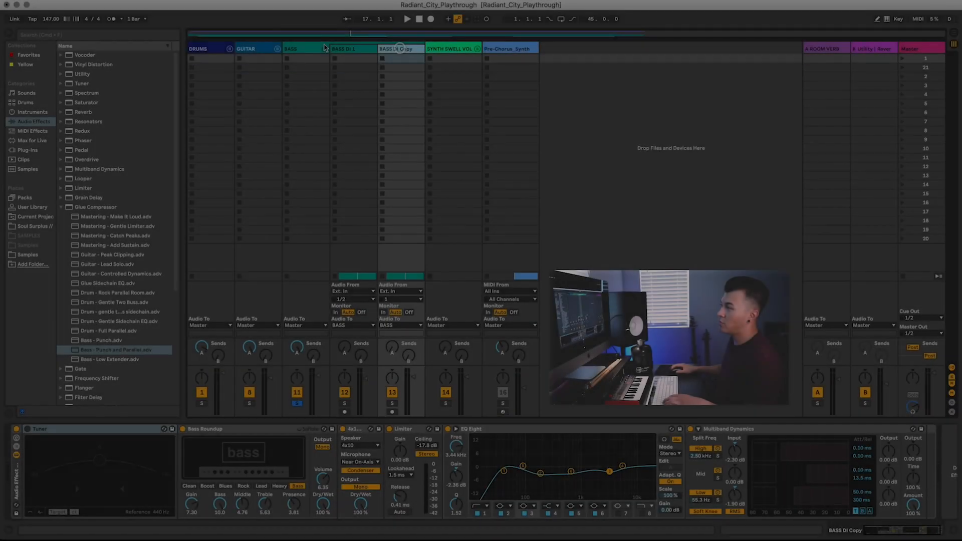
- Compare the device chains of BASS DI 1 and BASS DI Copy, finishing on the BASS group's chain
click(348, 49)
click(383, 49)
click(350, 50)
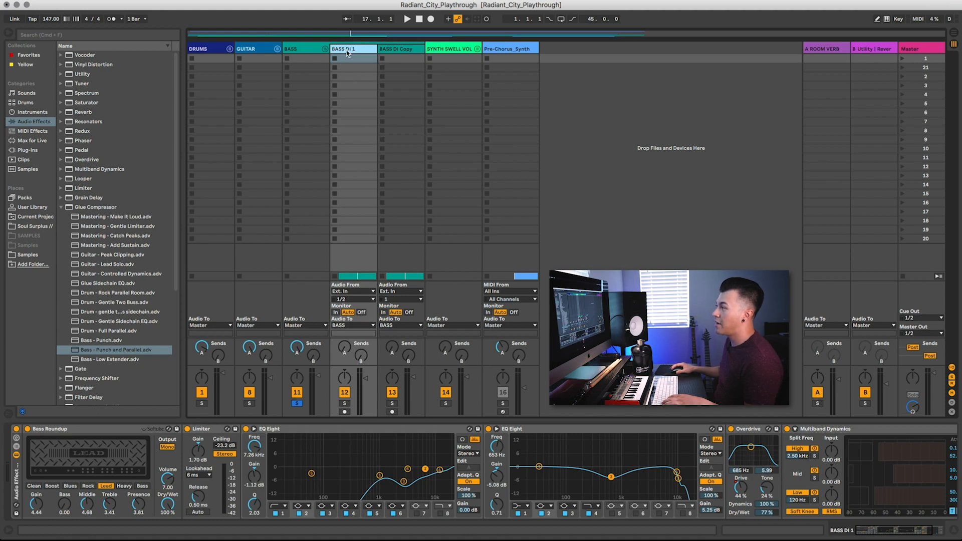
click(396, 49)
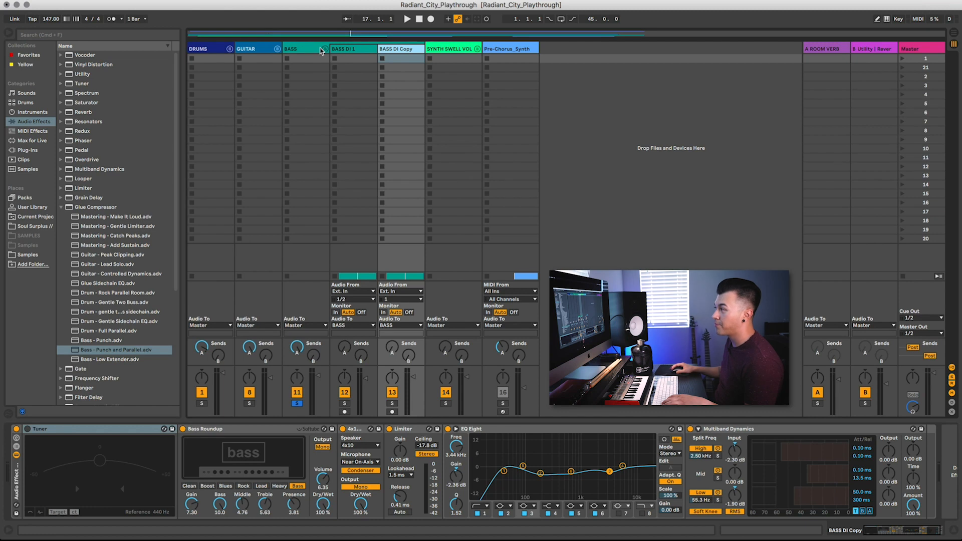
click(321, 51)
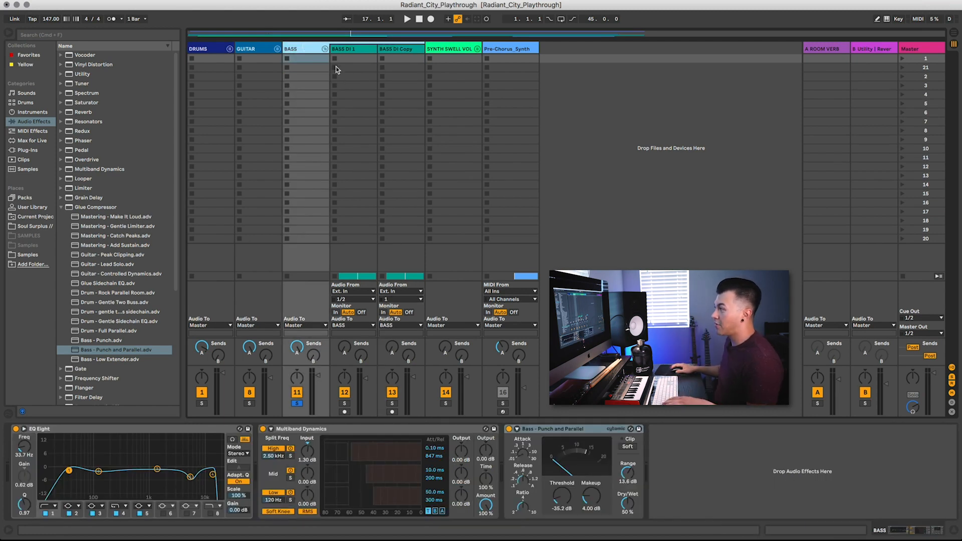
- Play BASS DI 1 soloed, followed by BASS DI Copy soloed, to compare the two bass layers
click(337, 49)
click(345, 404)
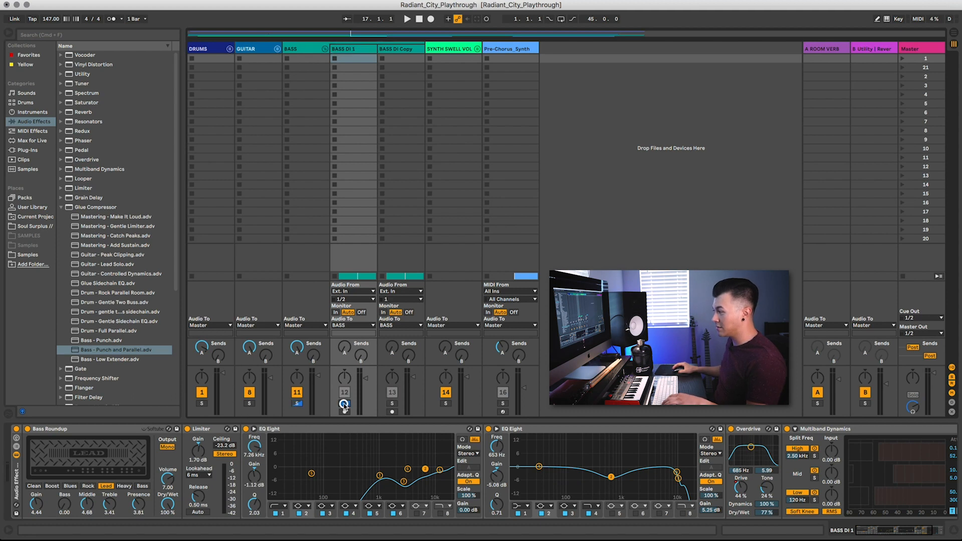
key(space)
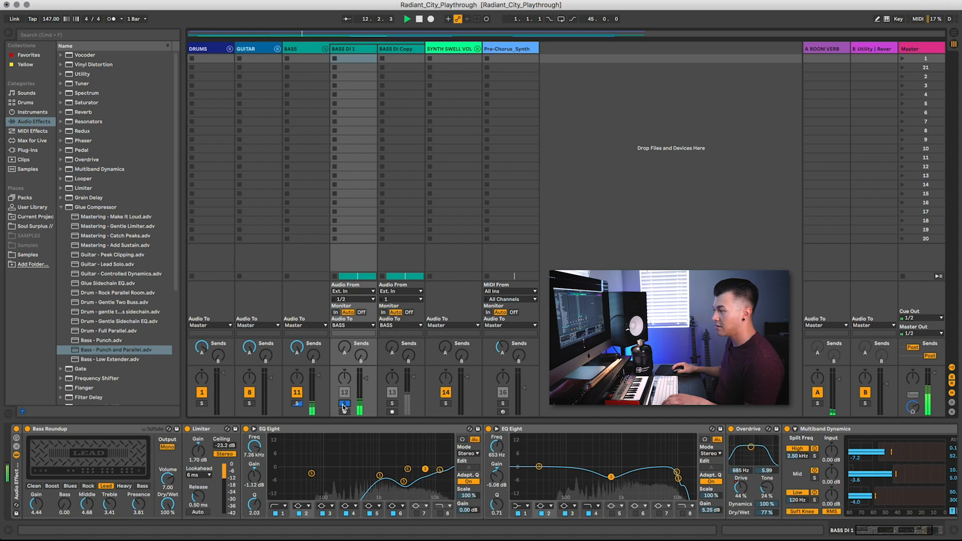
key(space)
click(392, 403)
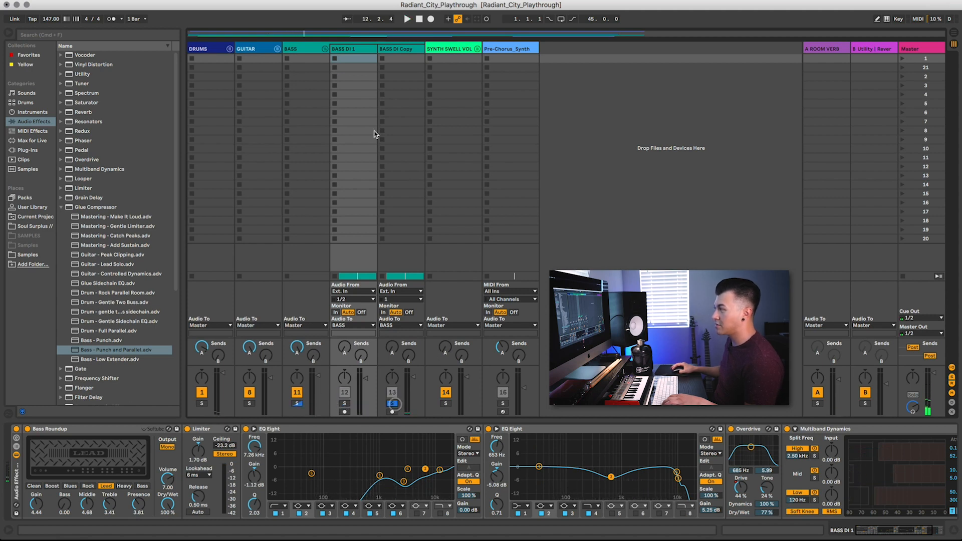
key(space)
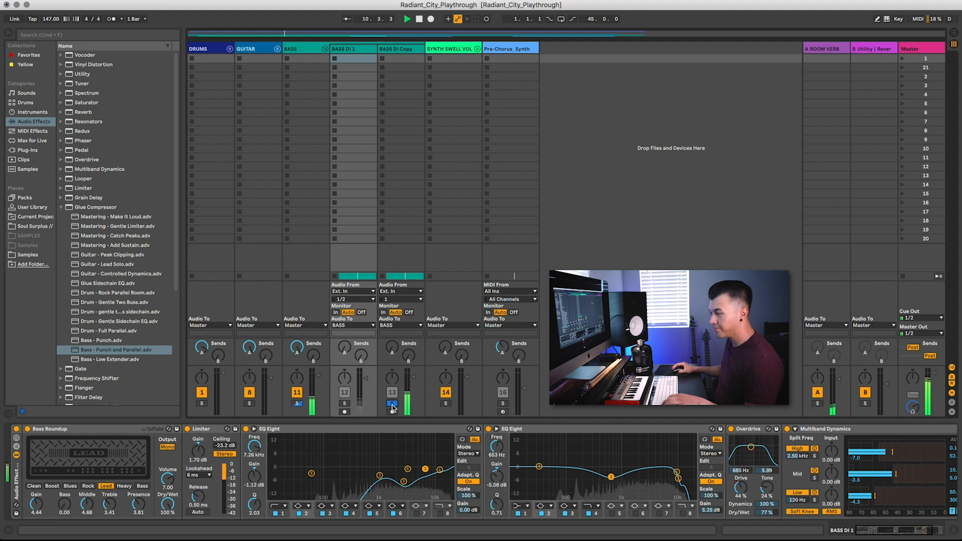
key(space)
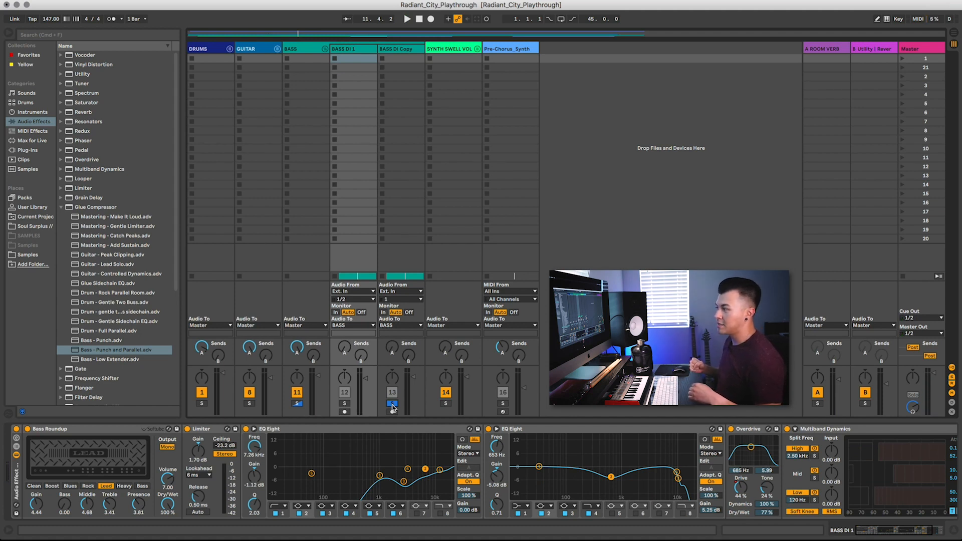
click(394, 49)
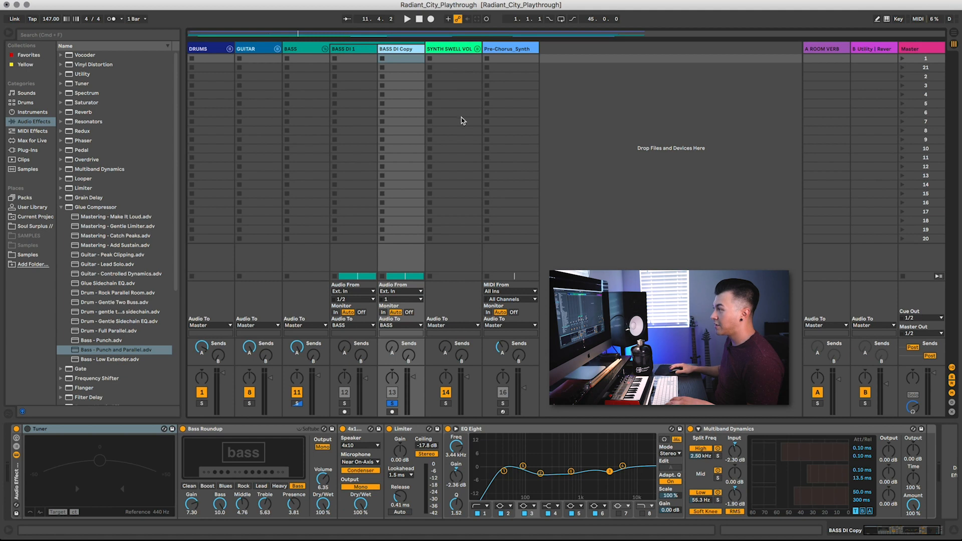
click(351, 53)
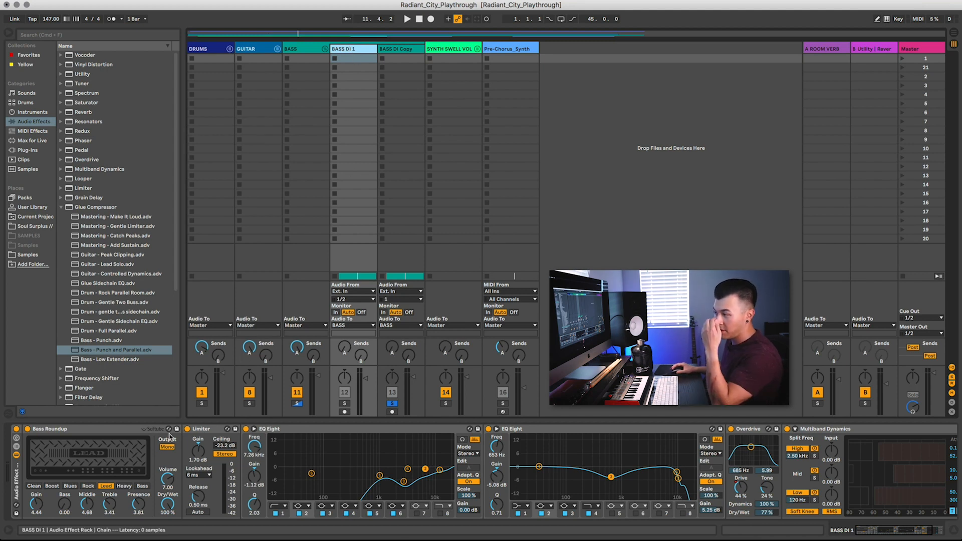
click(86, 429)
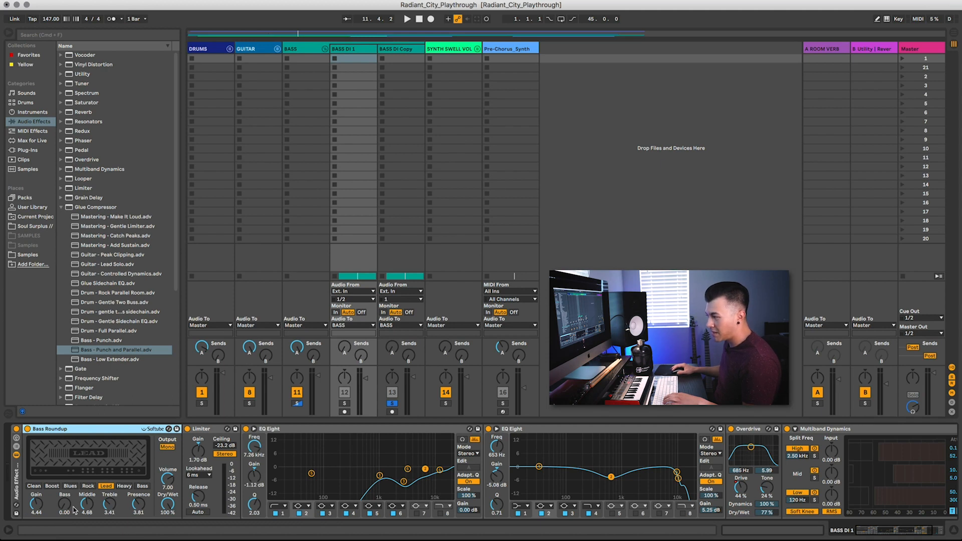
click(206, 430)
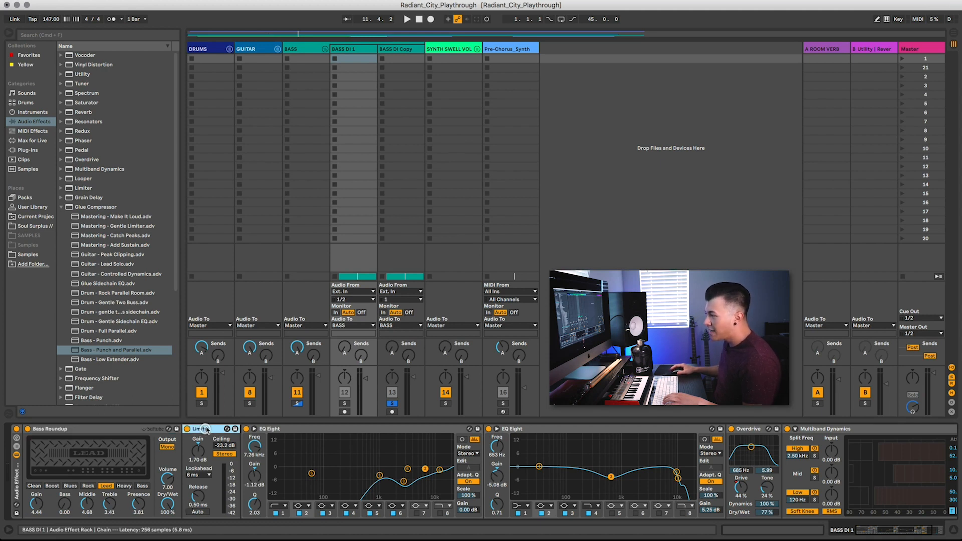
- Solo BASS DI 1 and play it with the Limiter bypassed and re-enabled to compare the sound
click(344, 404)
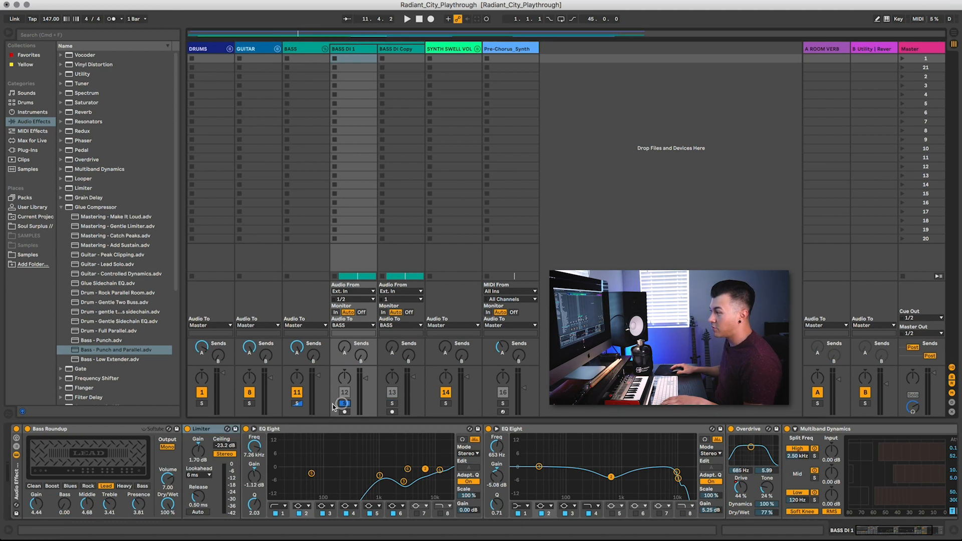
click(187, 430)
key(space)
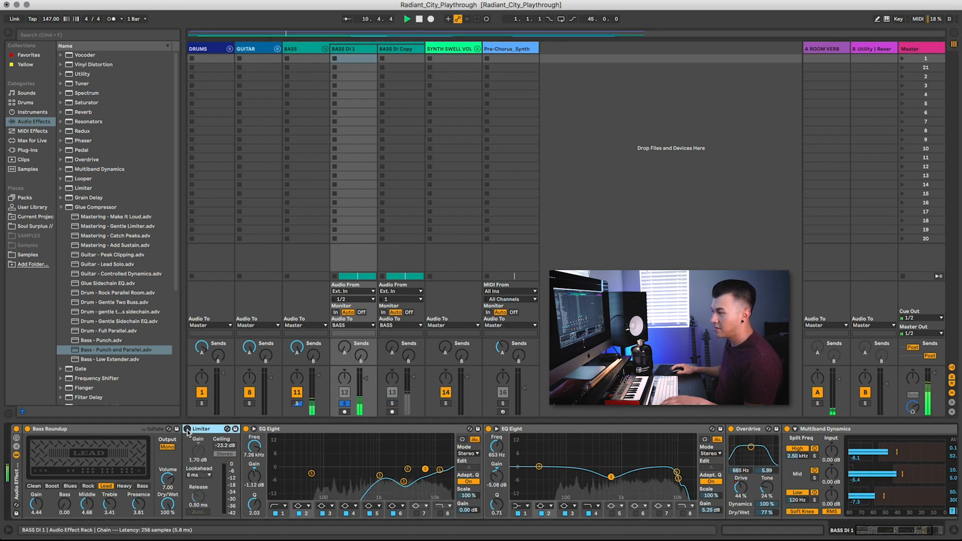
click(187, 430)
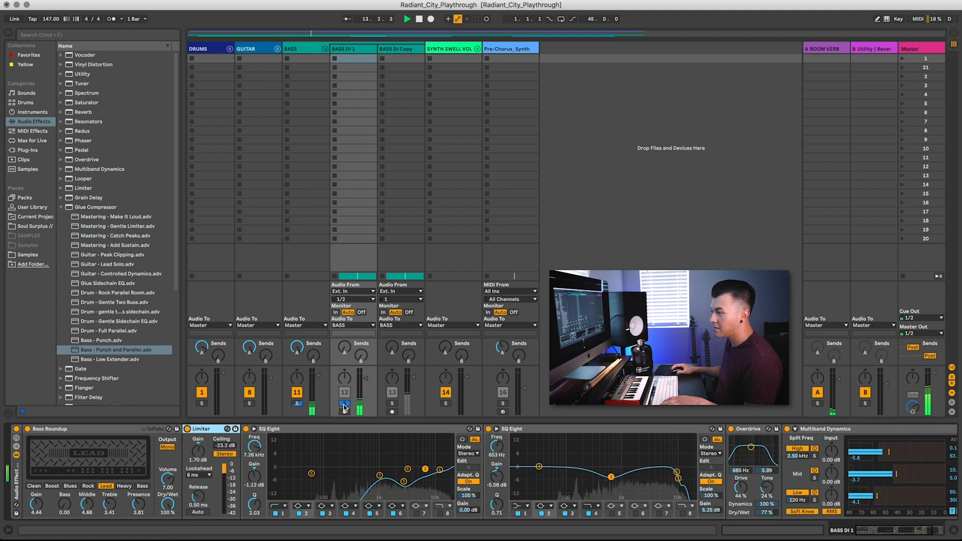
click(187, 430)
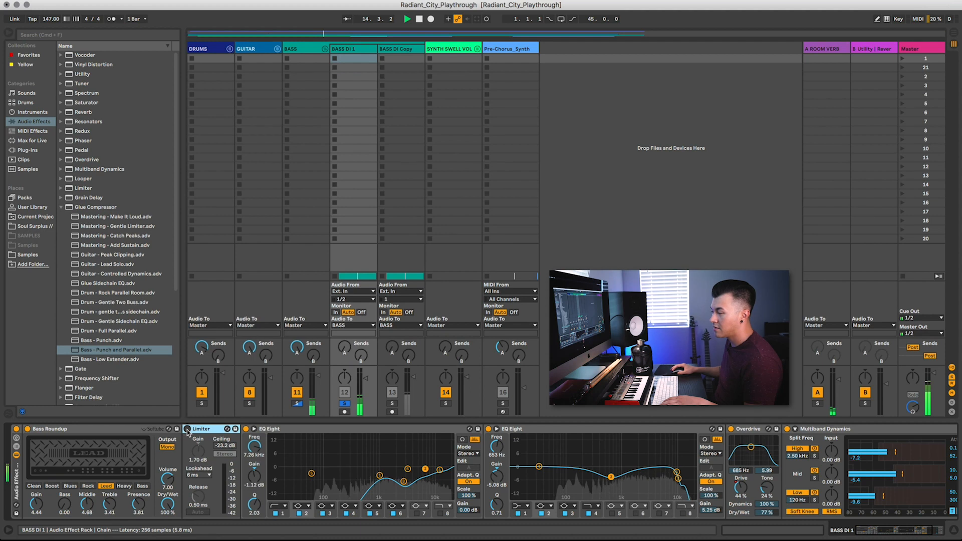
click(187, 429)
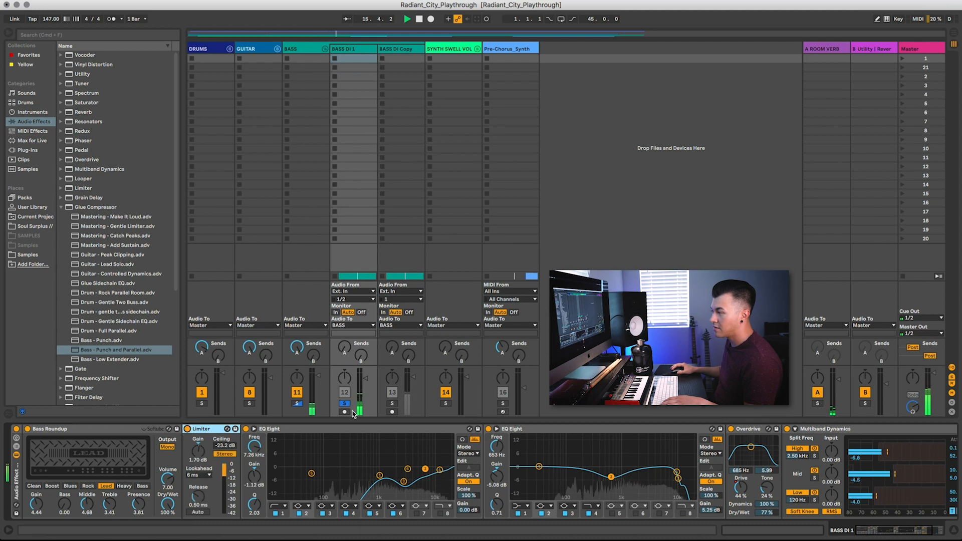
key(space)
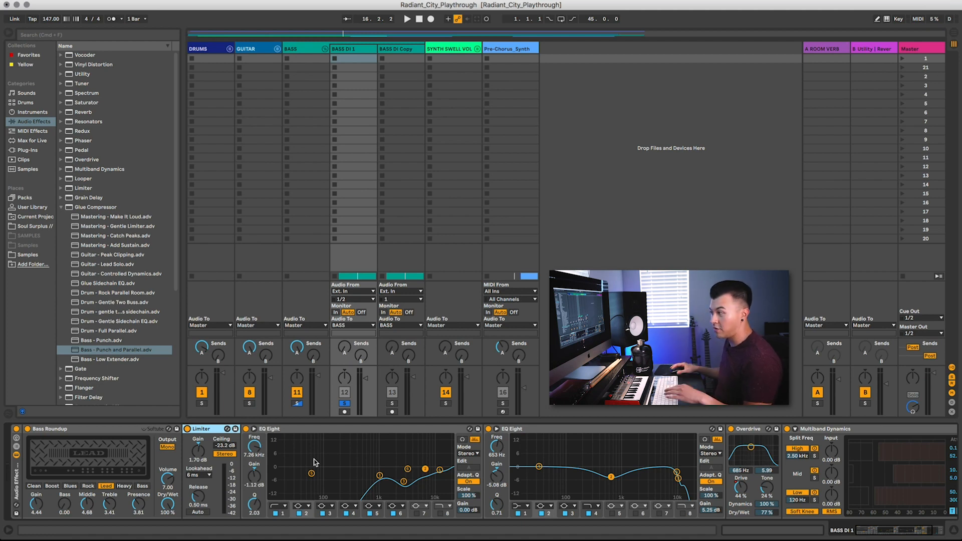
- Examine the settings of BASS DI 1's two EQ Eight devices and its Overdrive
click(288, 432)
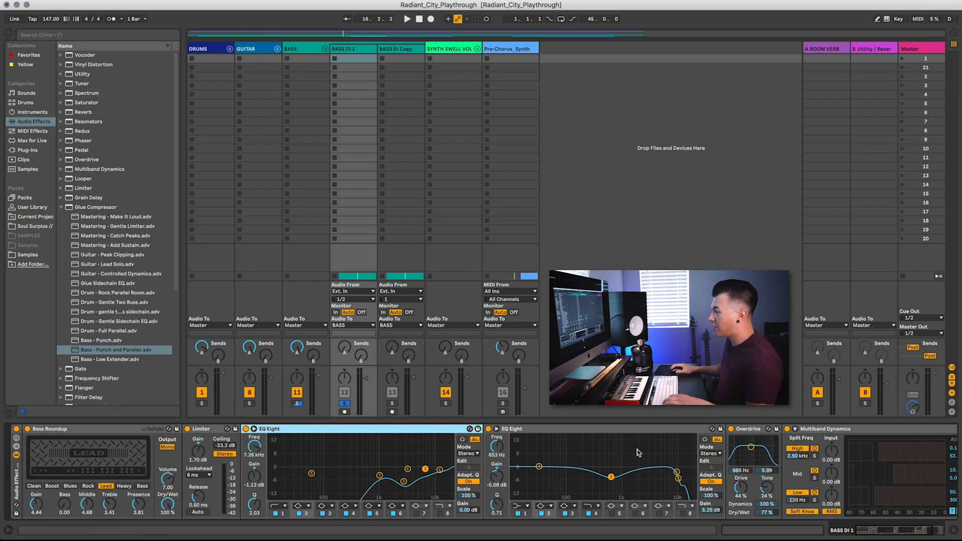
click(584, 431)
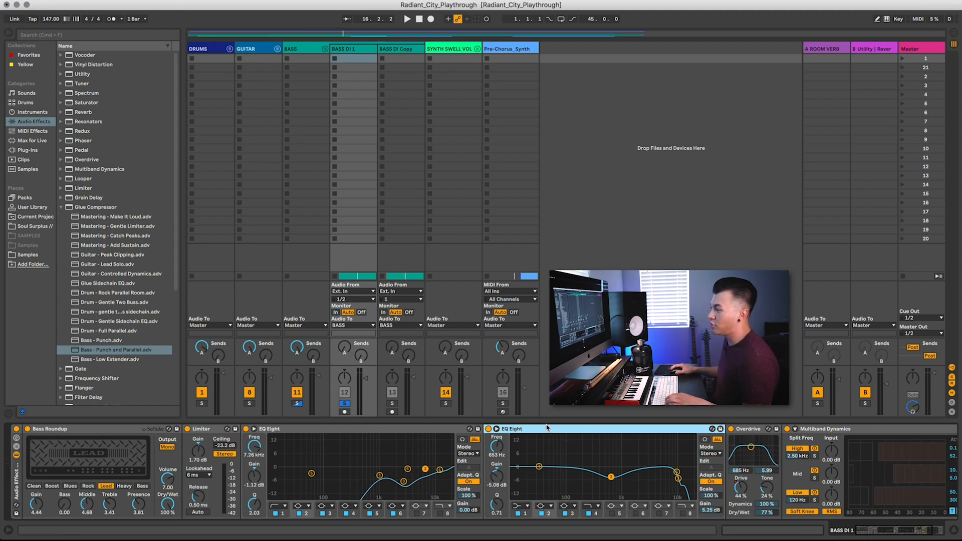
click(366, 431)
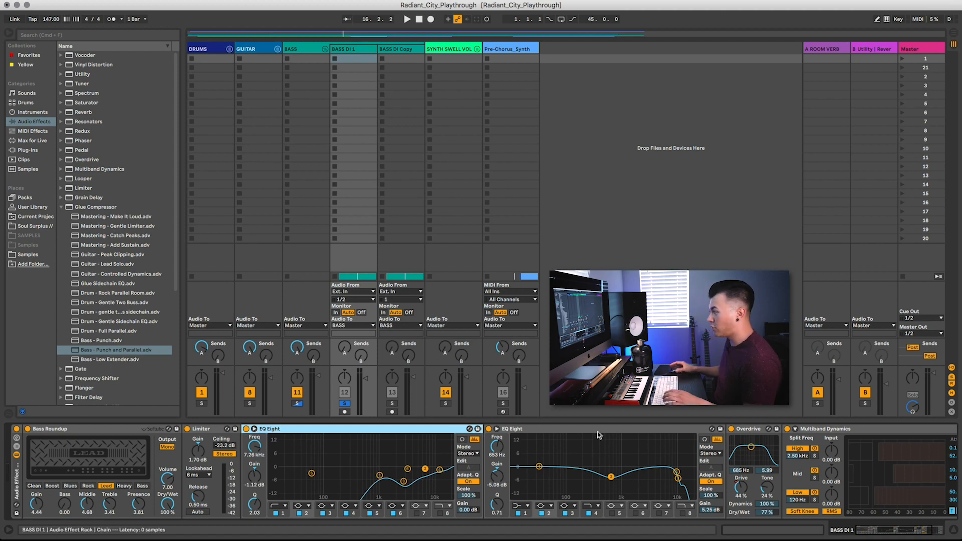
click(747, 430)
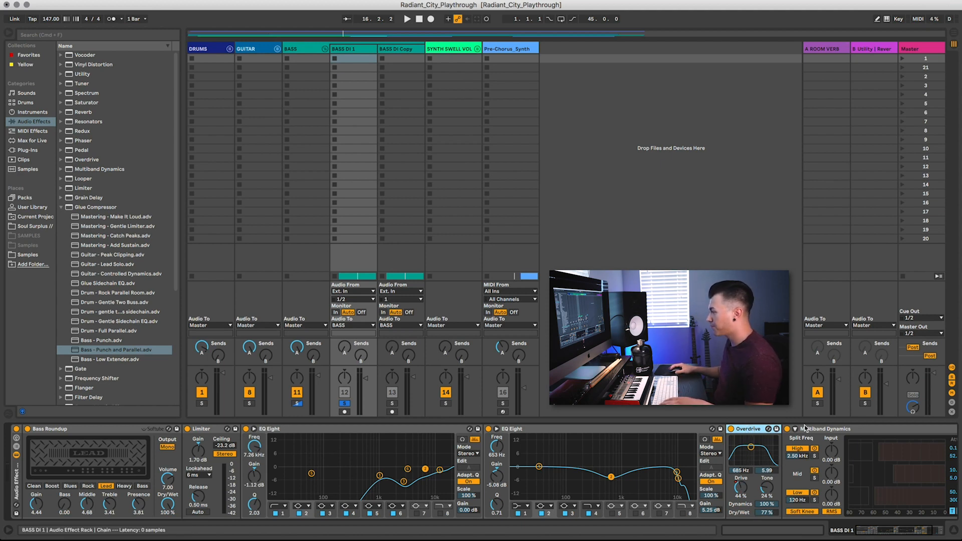
- Play the soloed BASS DI 1 with its Multiband Dynamics bypassed and re-enabled to compare the sound
scroll(786, 510, right, 5)
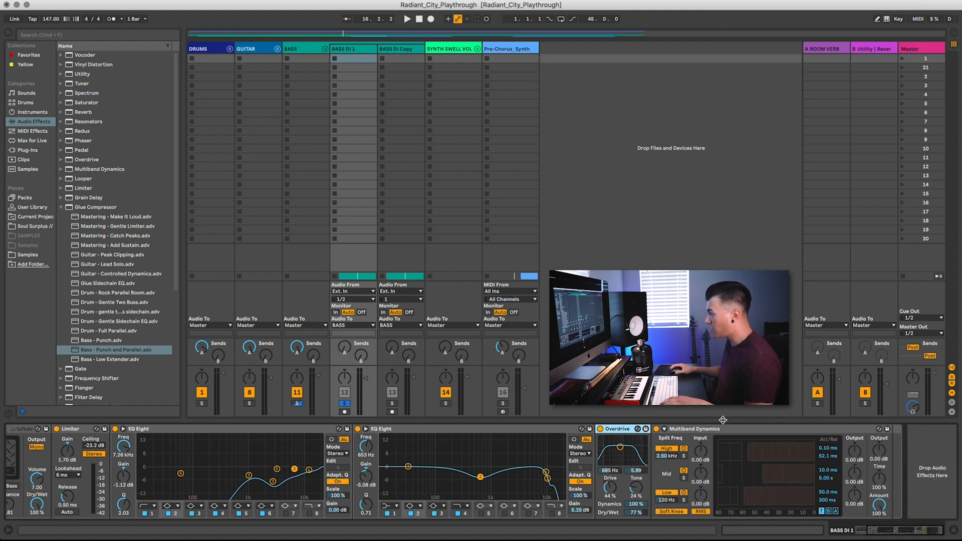
click(722, 429)
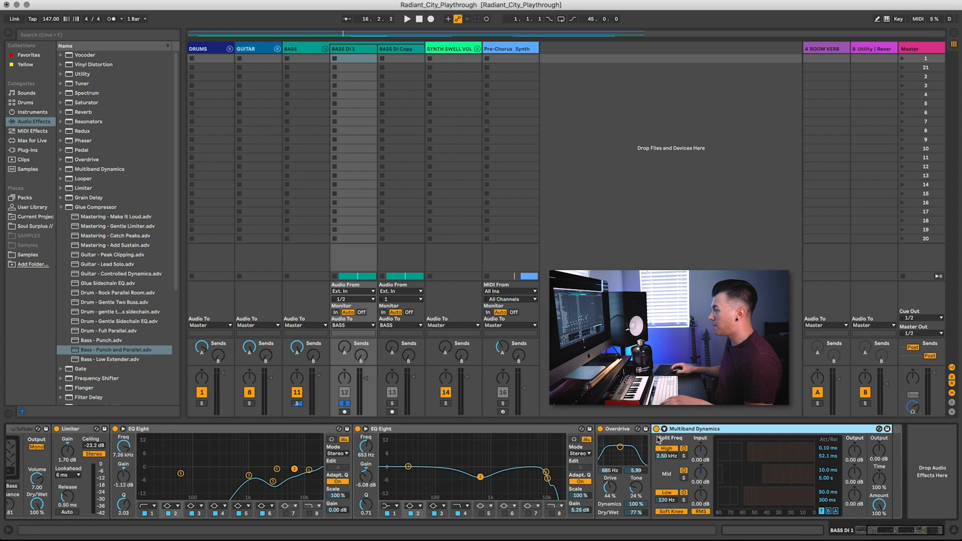
key(space)
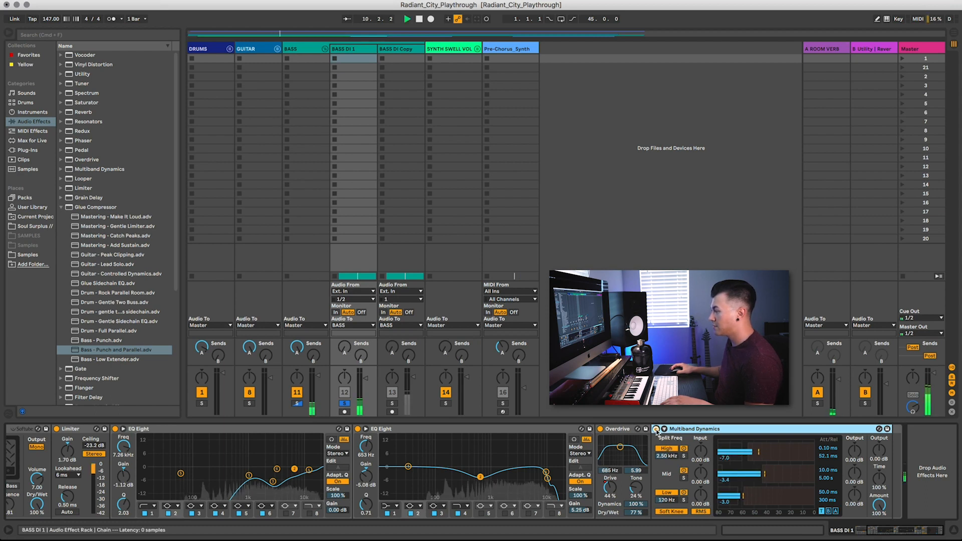
click(656, 429)
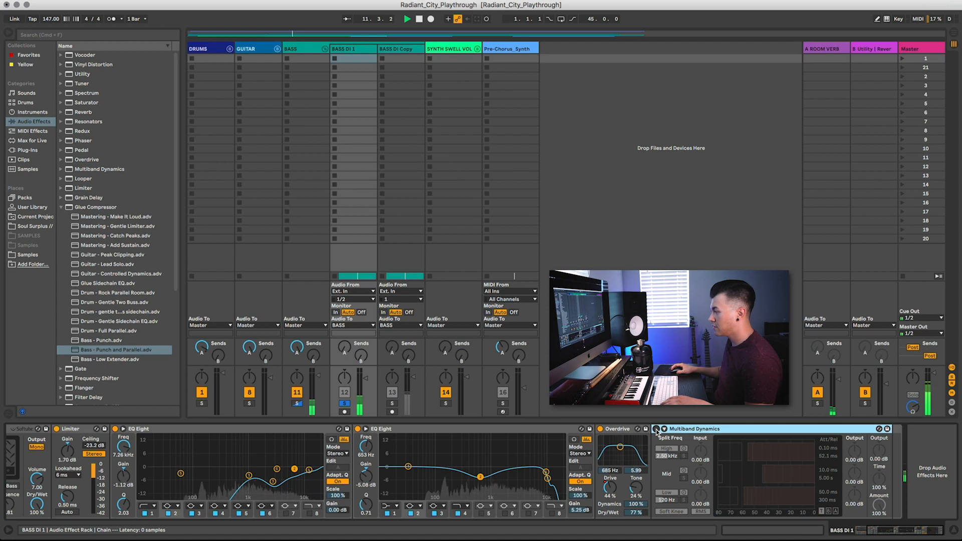
click(656, 429)
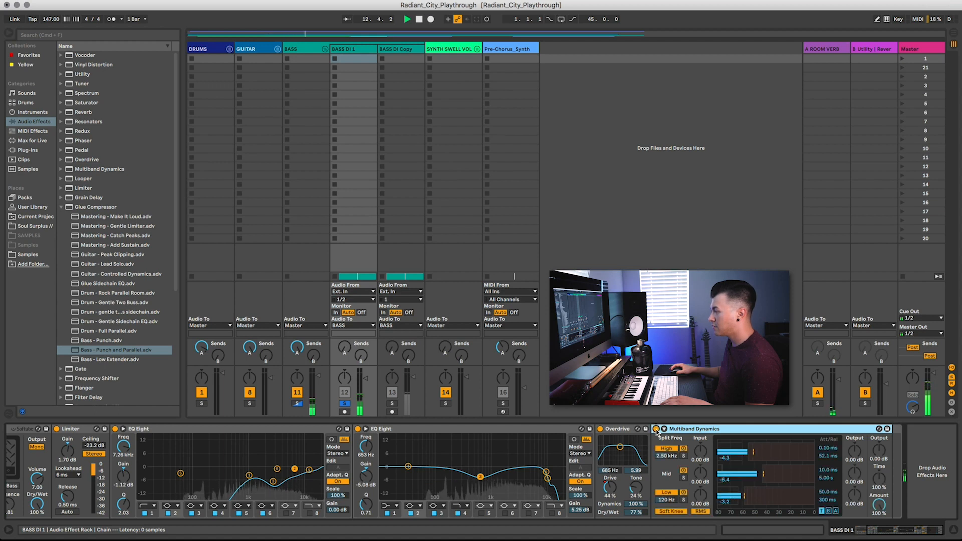
key(space)
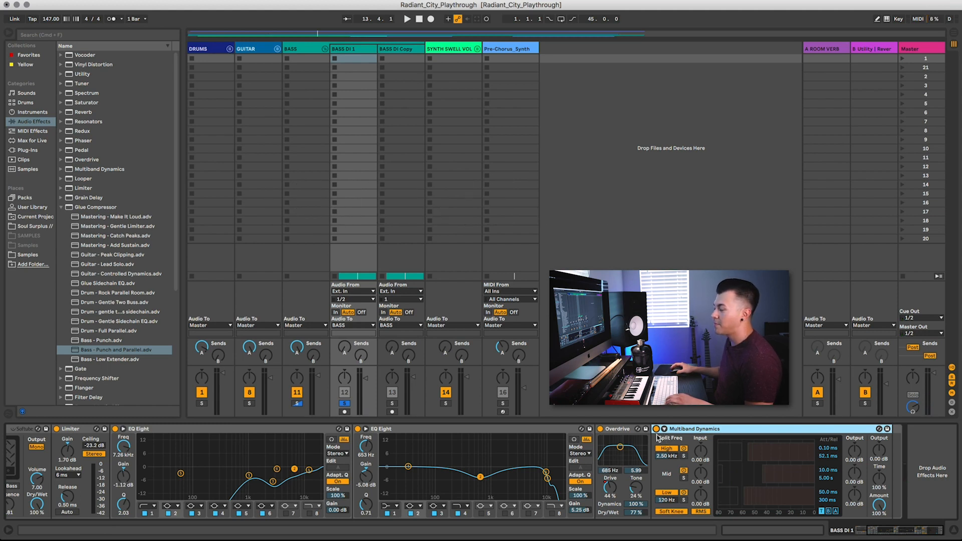
- Play BASS DI 1 while toggling its first EQ Eight off and on twice to compare the sound
key(space)
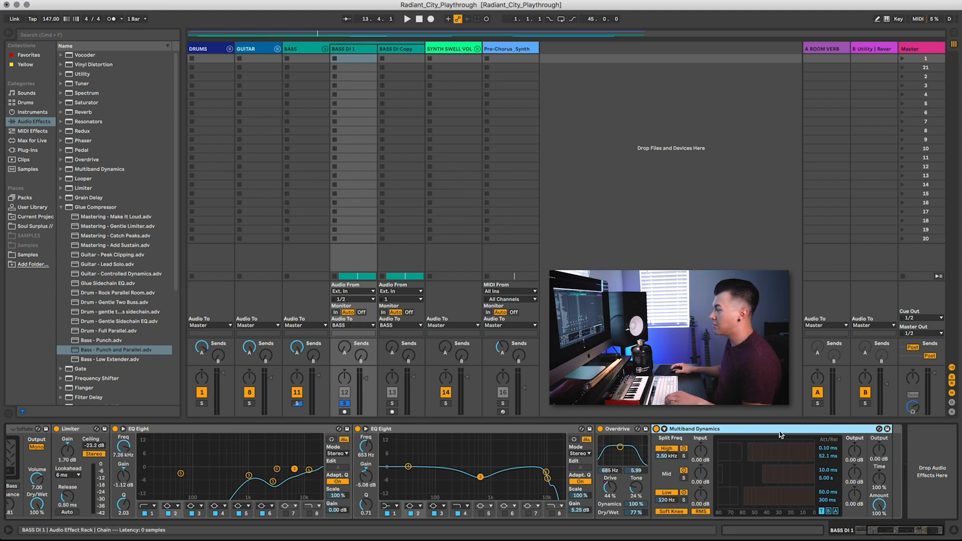
click(115, 429)
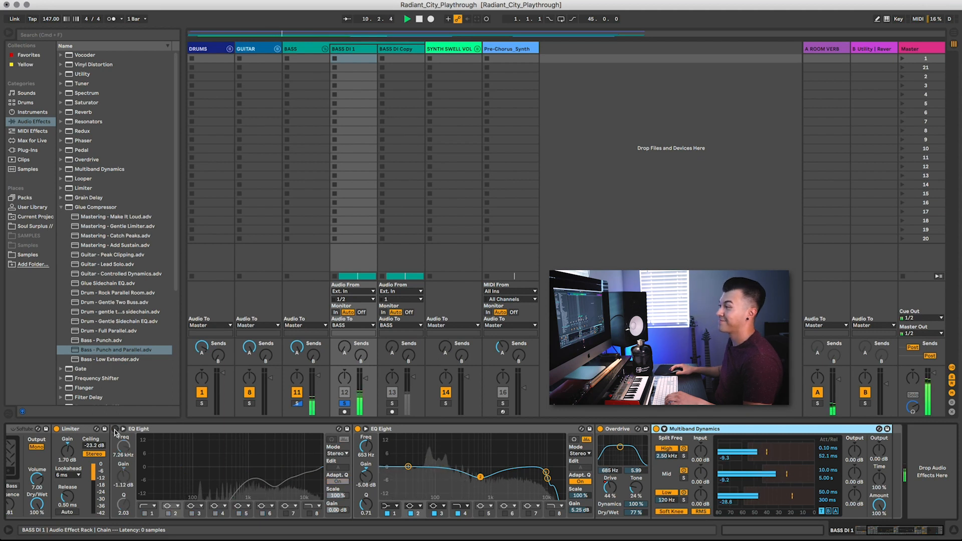
click(115, 429)
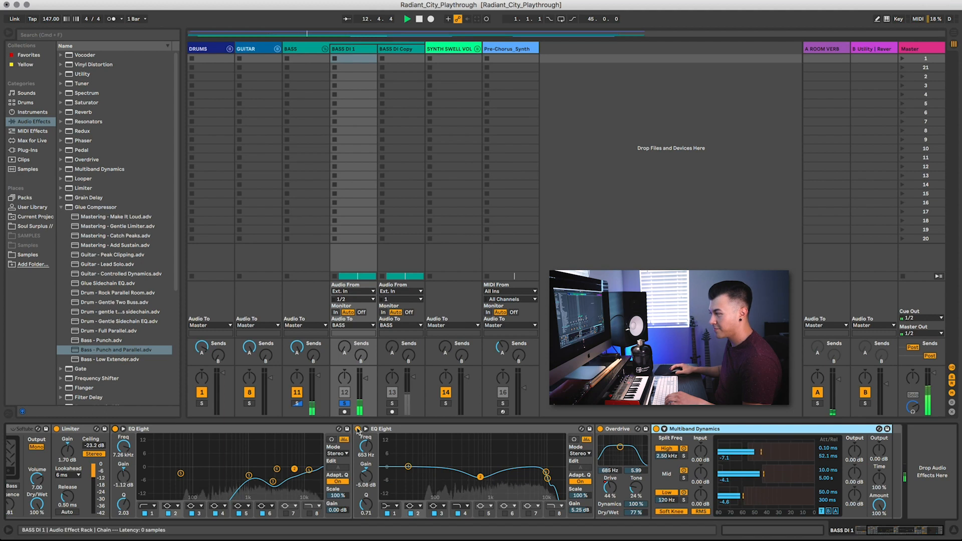
click(115, 429)
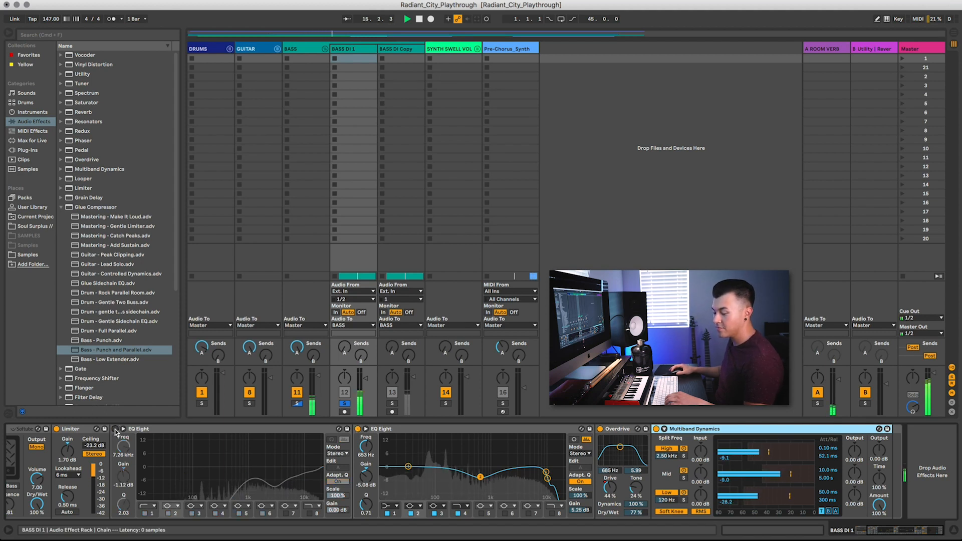
click(114, 429)
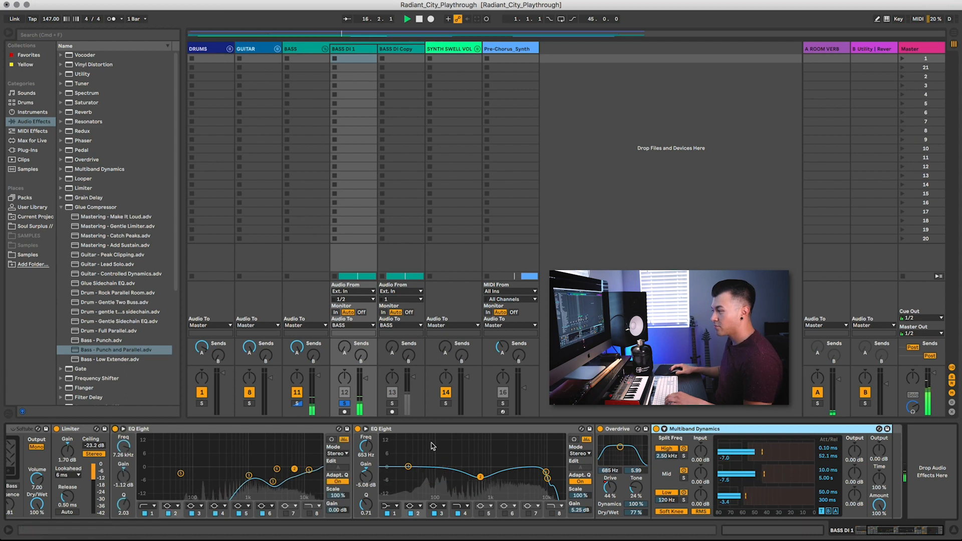
- Toggle BASS DI 1's second EQ Eight off and on twice during playback to hear its effect
click(358, 429)
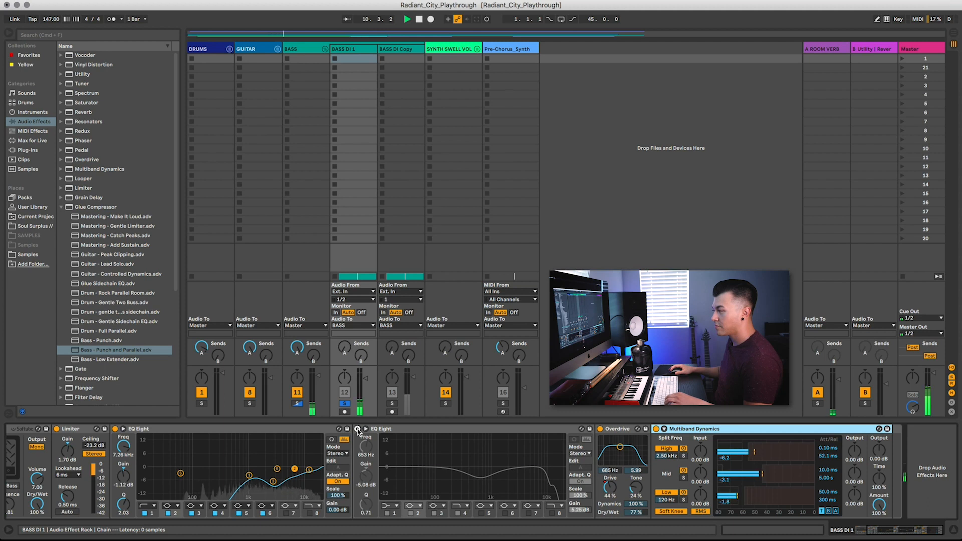
click(358, 429)
click(358, 429)
click(358, 430)
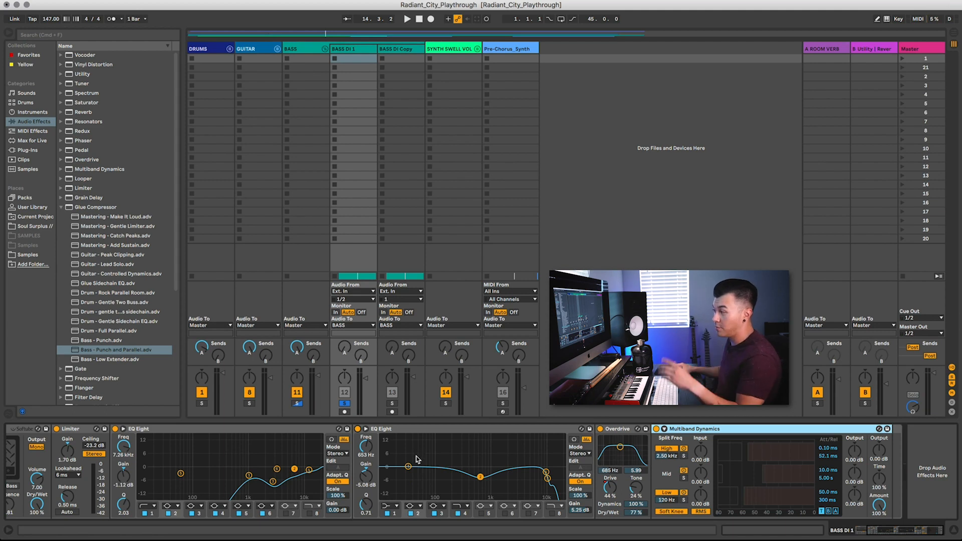
- Play BASS DI 1 with its Overdrive bypassed and re-enabled, and stop playback after comparing the sound
click(171, 430)
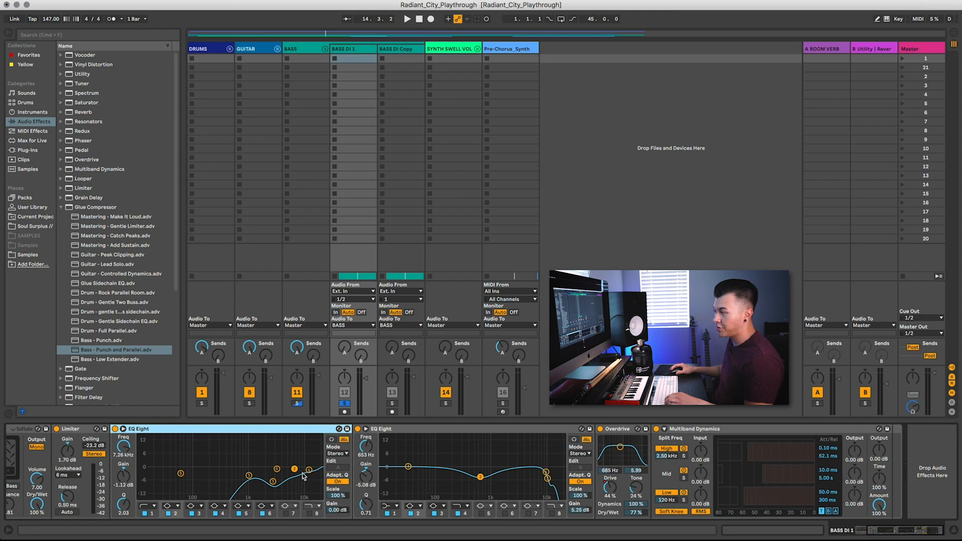
click(605, 431)
key(space)
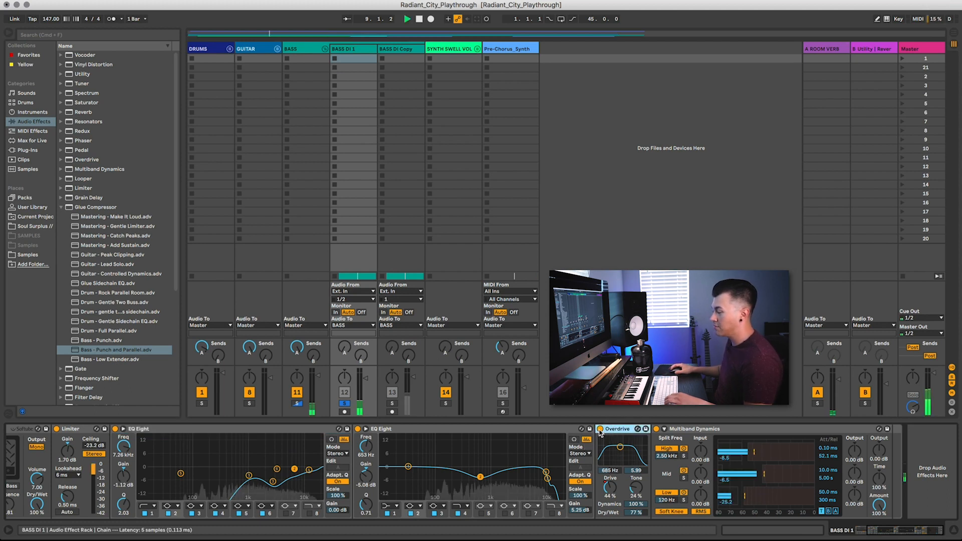
click(601, 430)
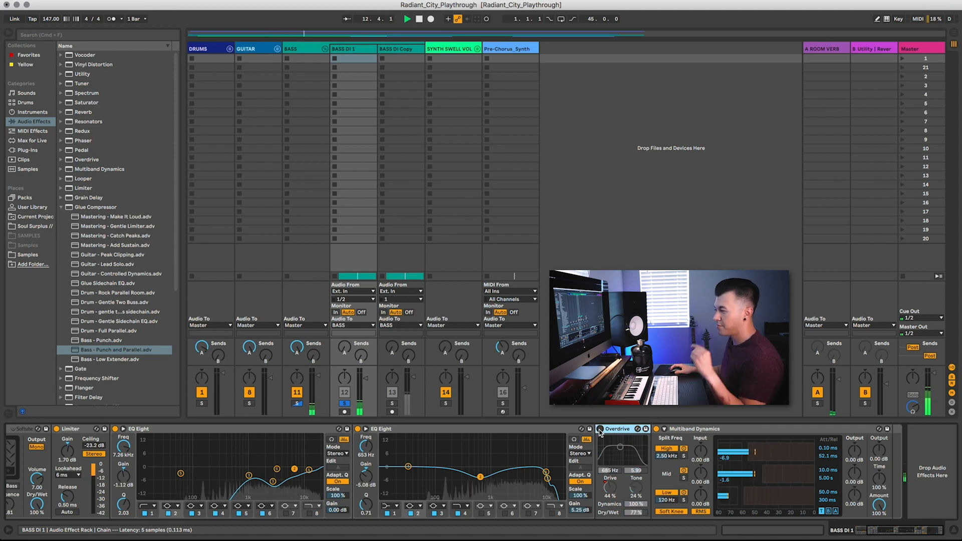
click(600, 430)
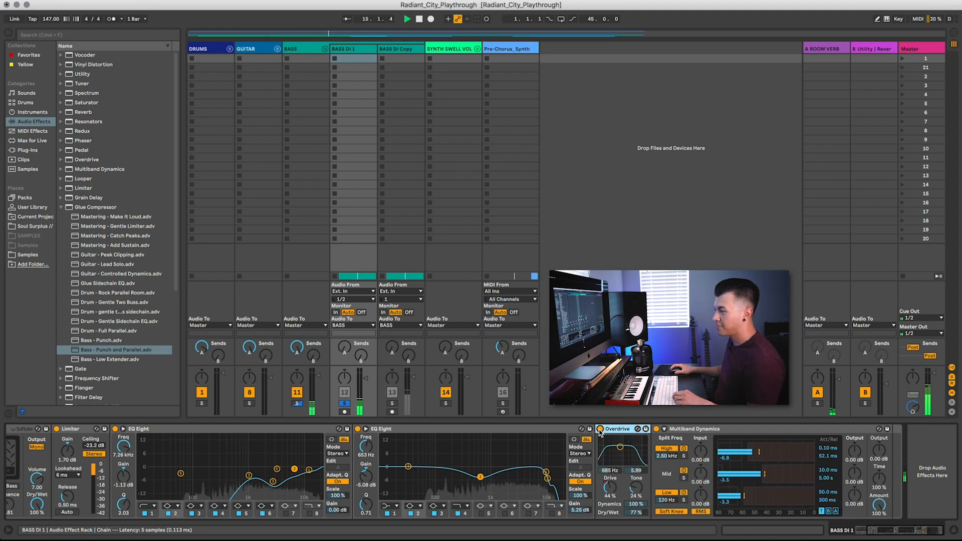
key(space)
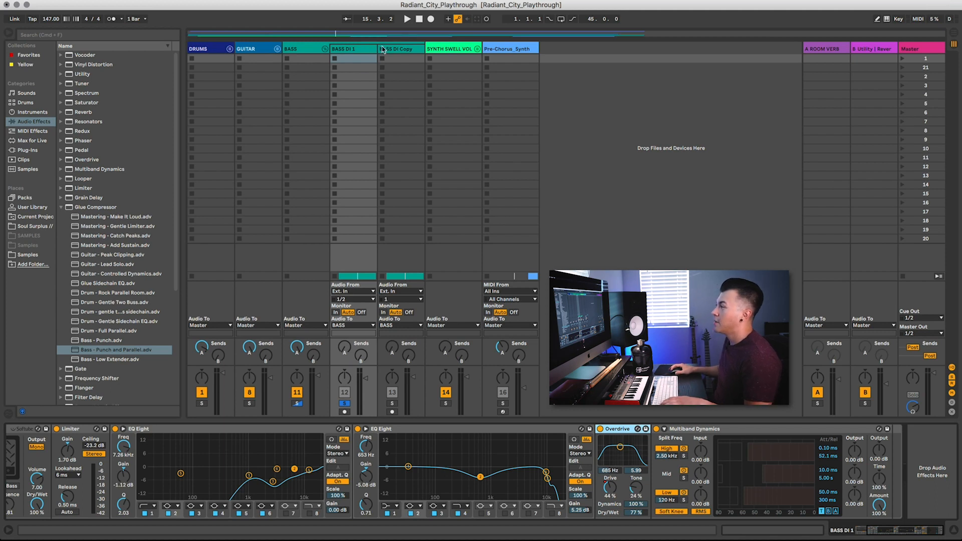
click(399, 50)
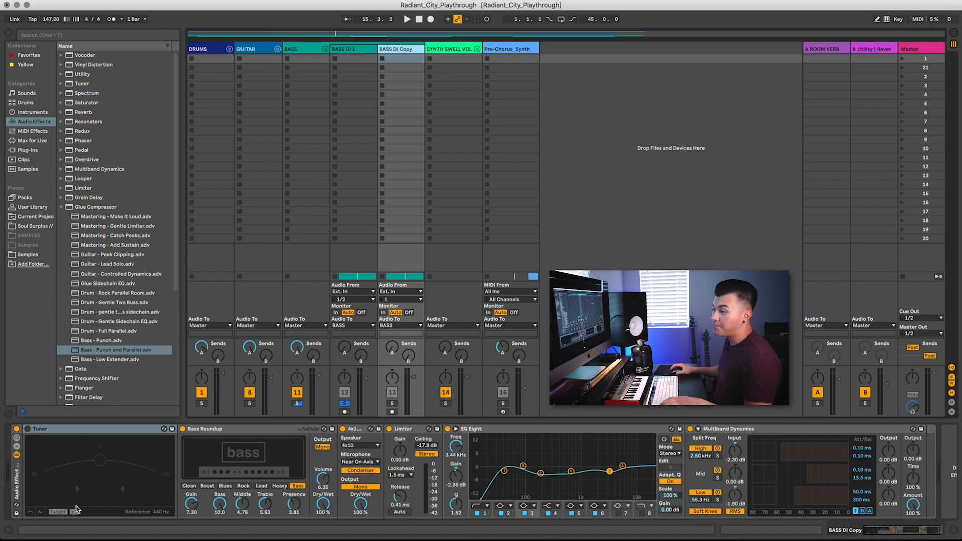
key(Delete)
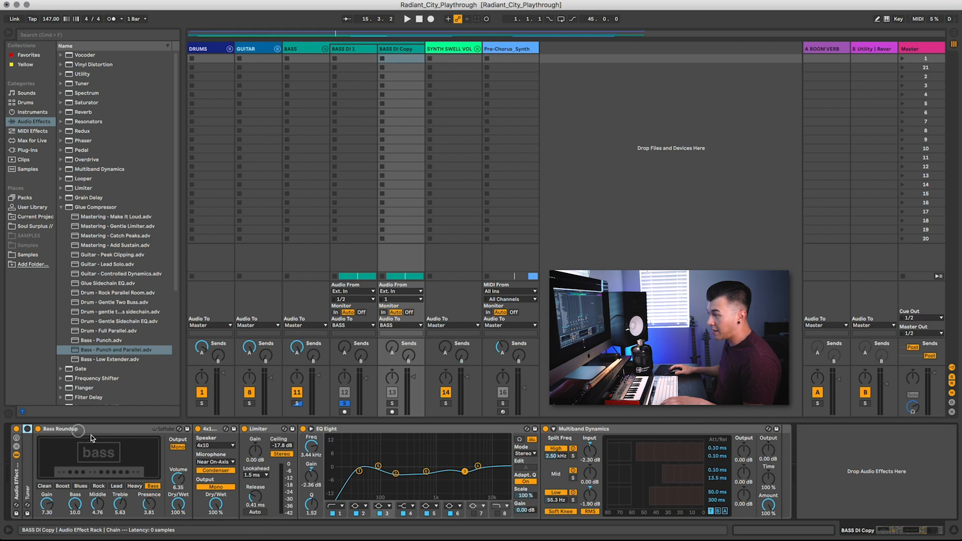
click(91, 434)
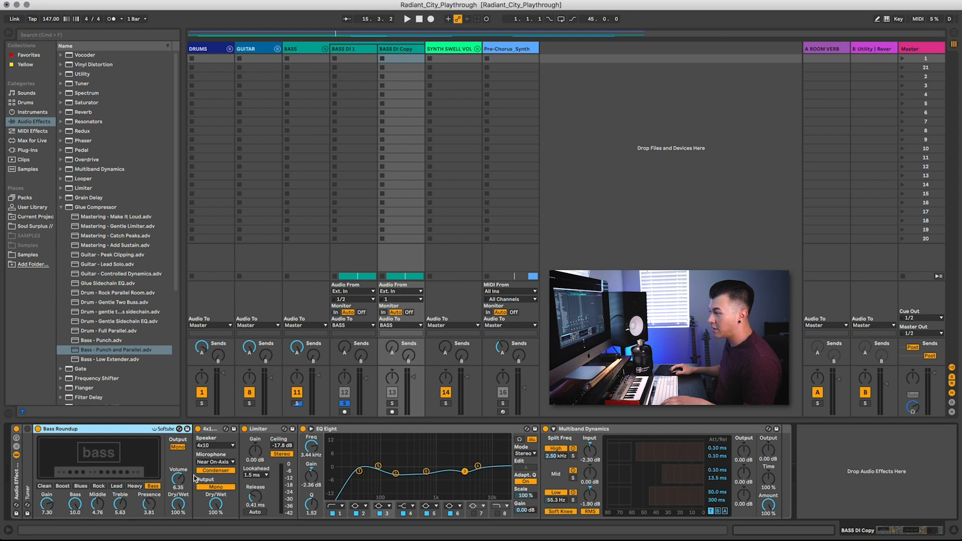
click(210, 430)
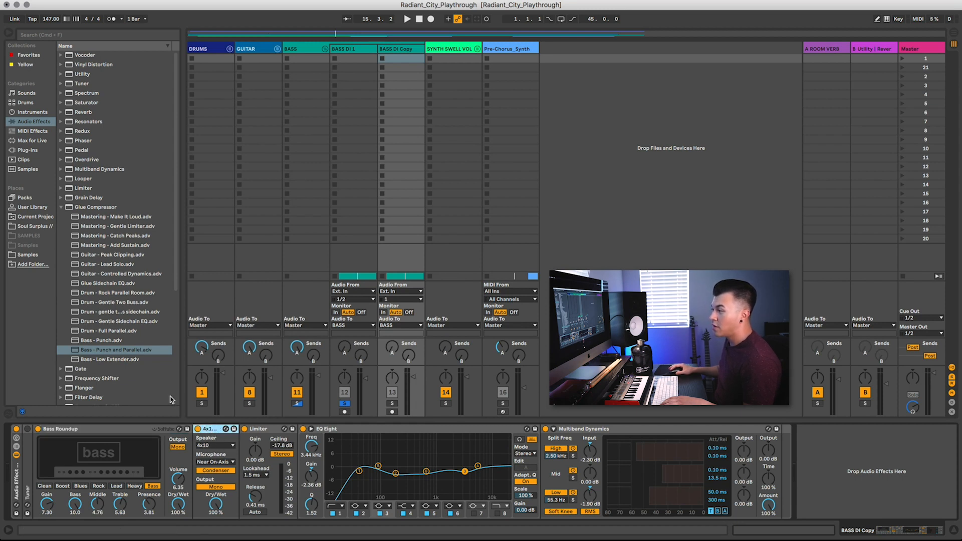
- Collapse the Glue Compressor presets in the audio effects list and expand the Cabinet presets
click(63, 207)
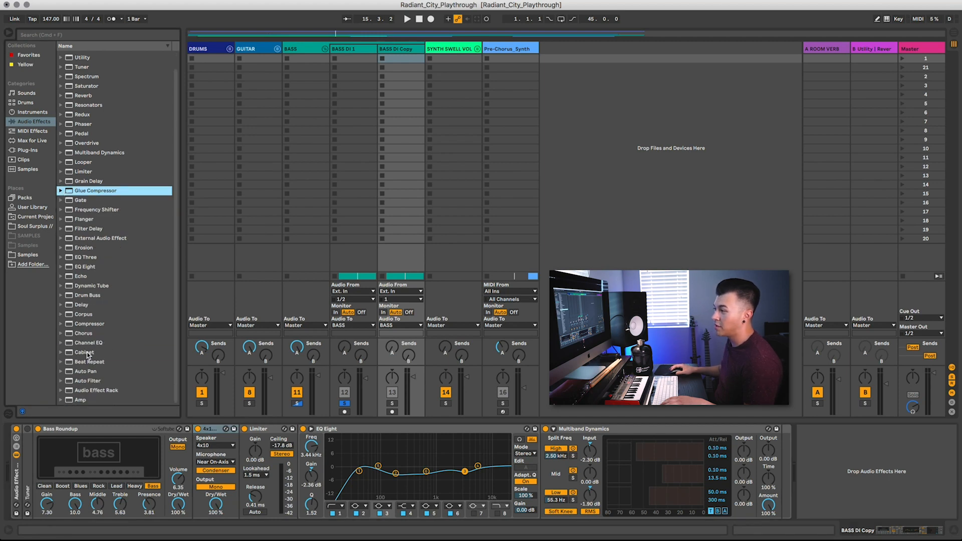
click(87, 354)
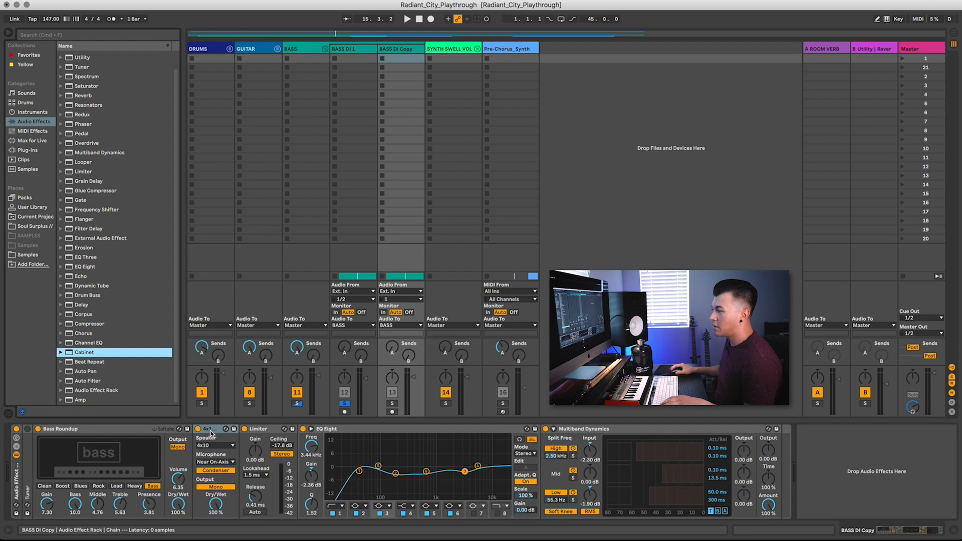
click(210, 432)
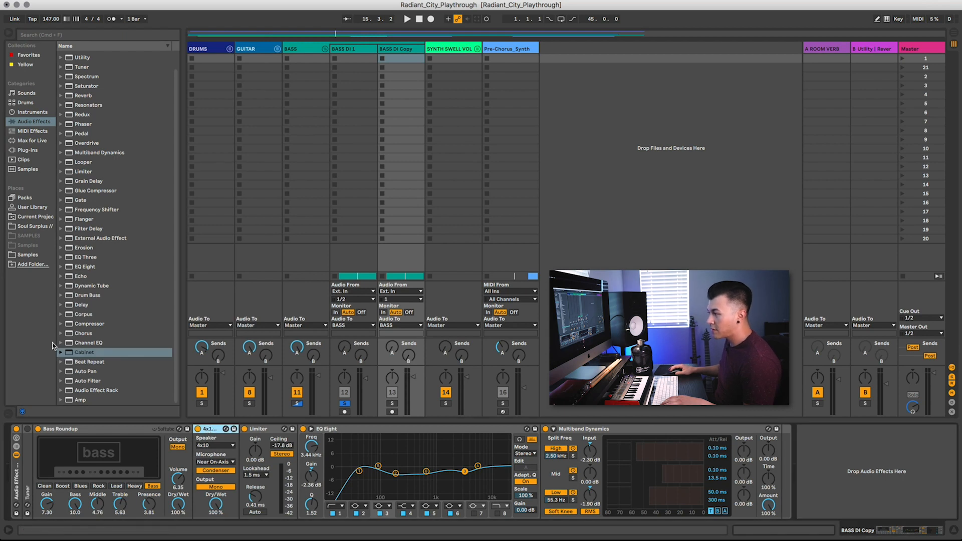
click(61, 353)
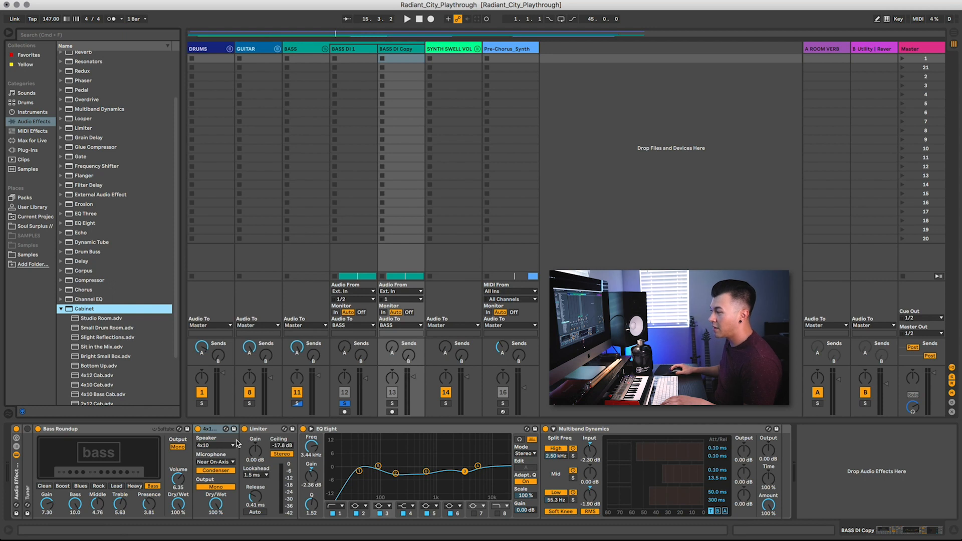
- Examine BASS DI Copy's Limiter and EQ Eight, and view the BASS group's device chain
click(275, 437)
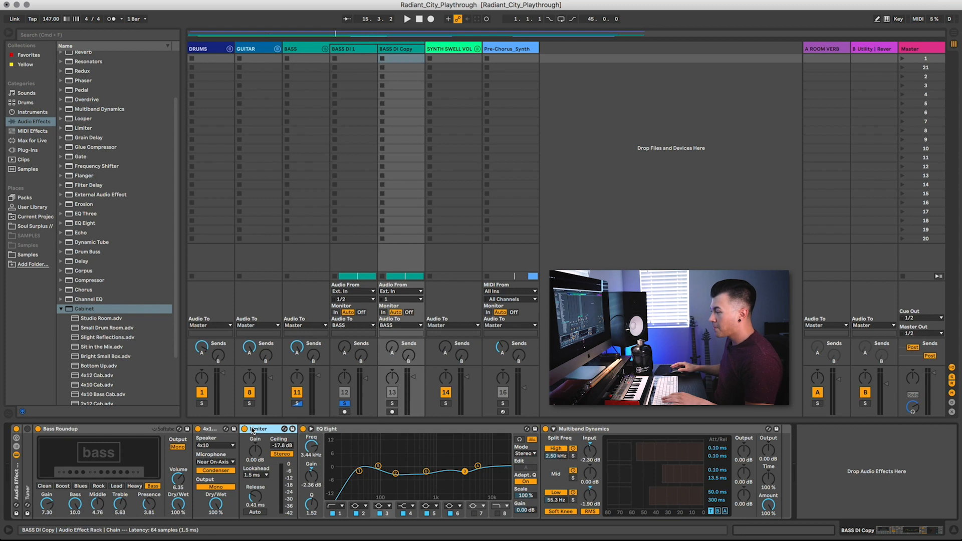
click(425, 484)
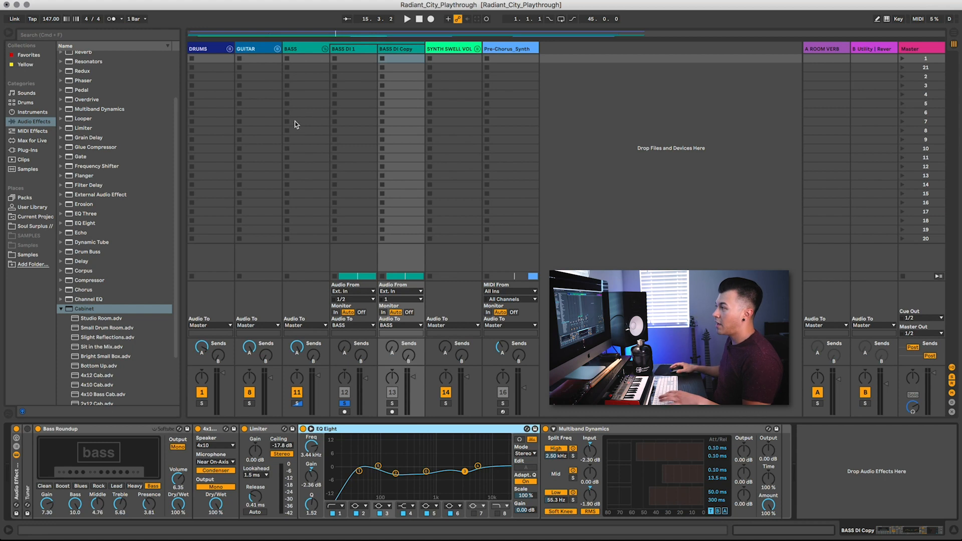
click(305, 50)
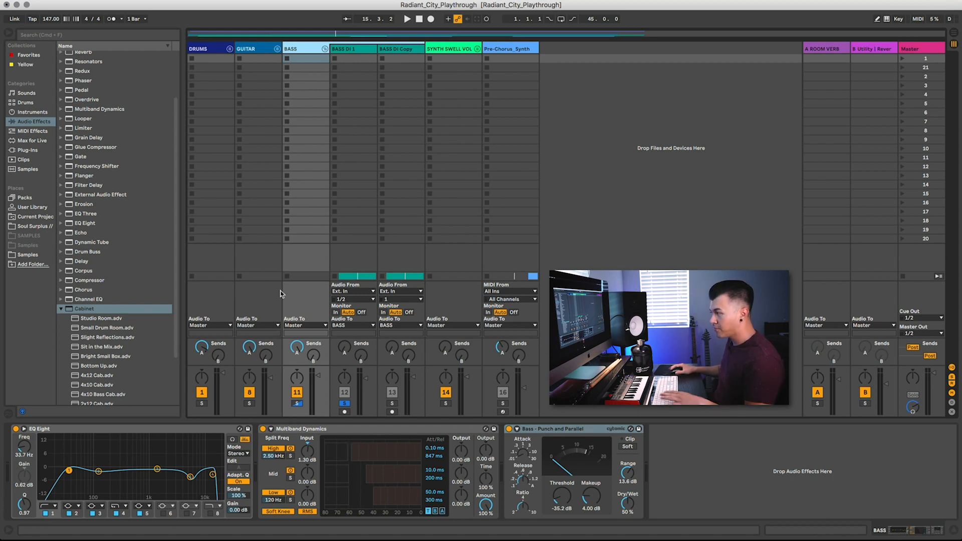
- Solo BASS DI Copy and play it while toggling its EQ Eight off and on twice to compare the sound
click(393, 49)
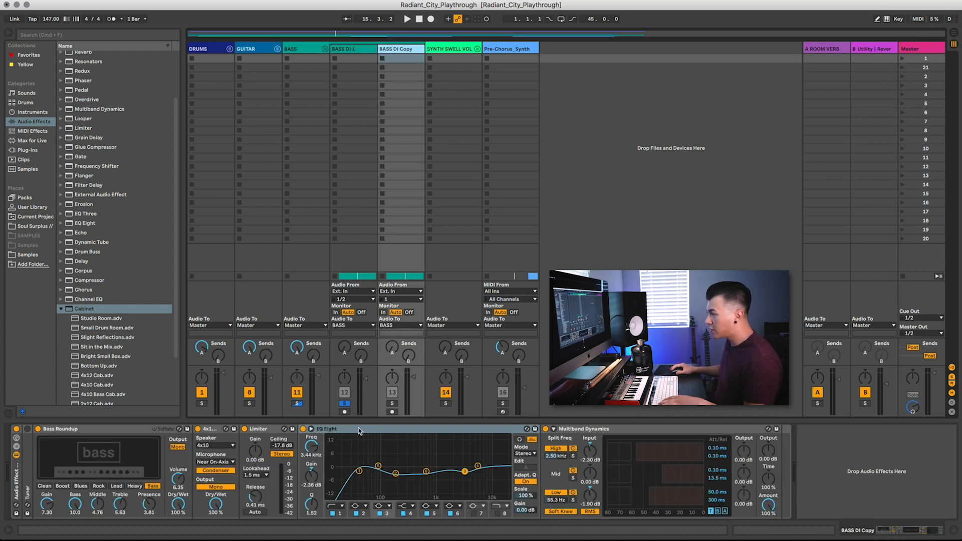
click(392, 403)
key(space)
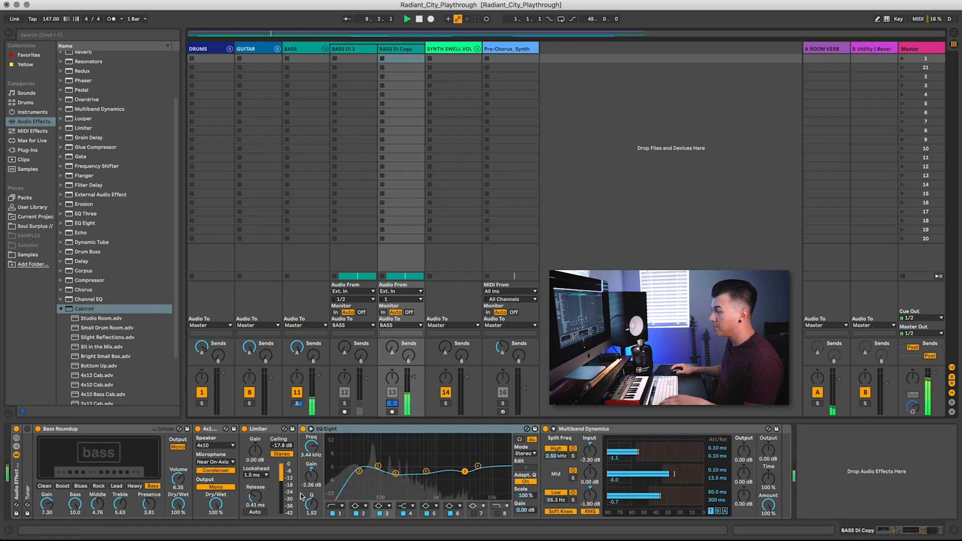
click(302, 430)
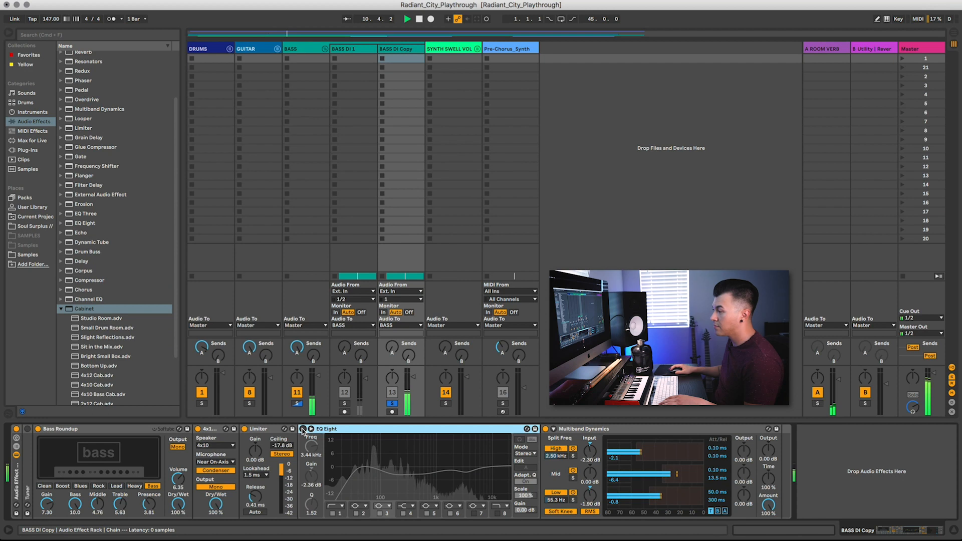
click(303, 429)
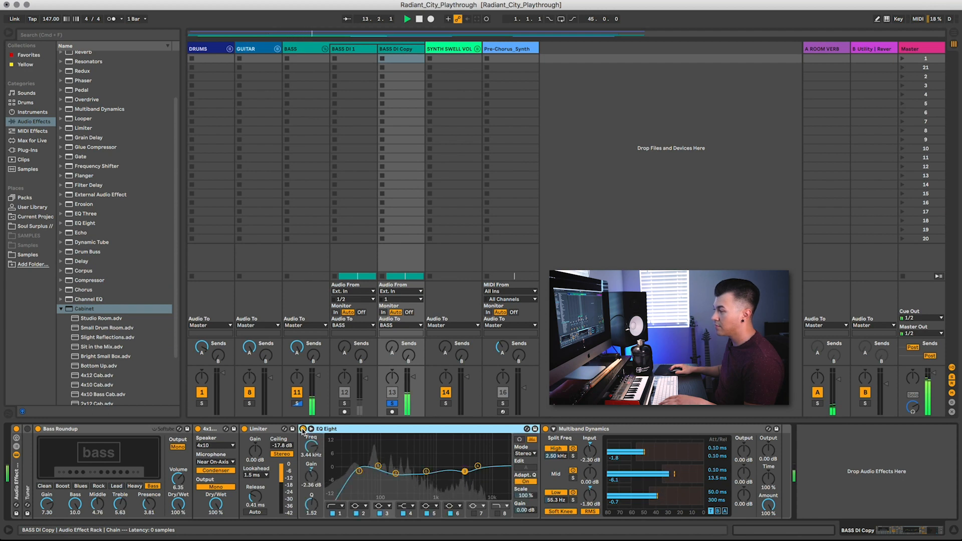
click(302, 429)
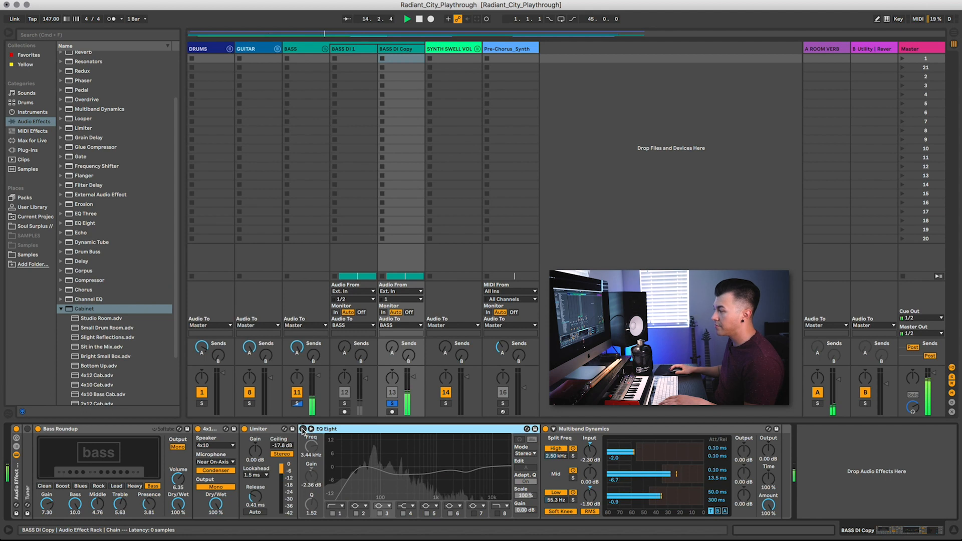
click(303, 430)
key(space)
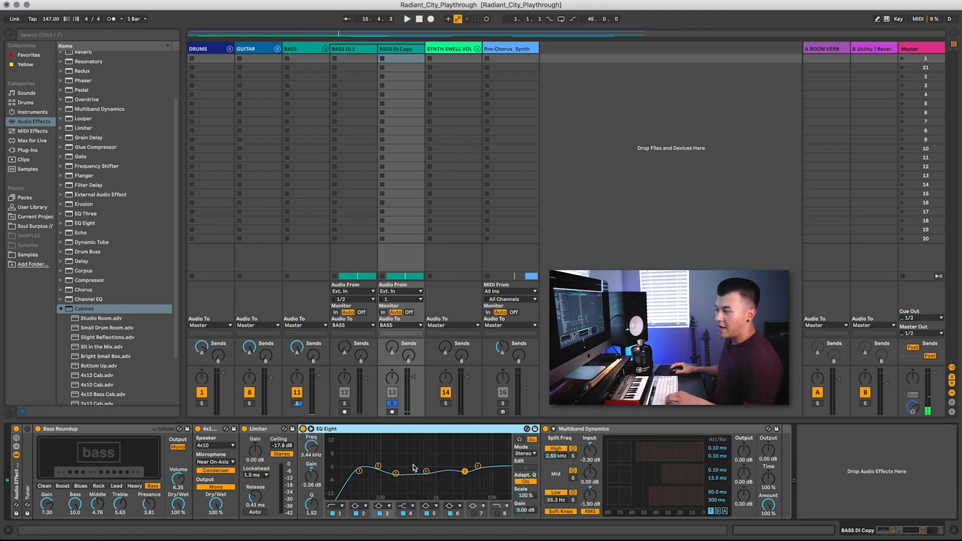
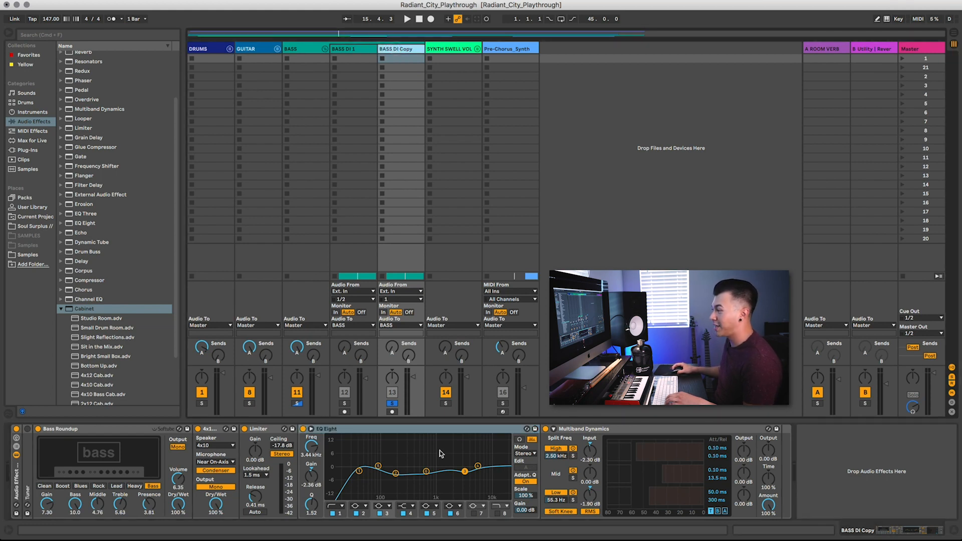
- Play the soloed BASS DI Copy while toggling its Multiband Dynamics off and on twice to compare the sound
click(641, 434)
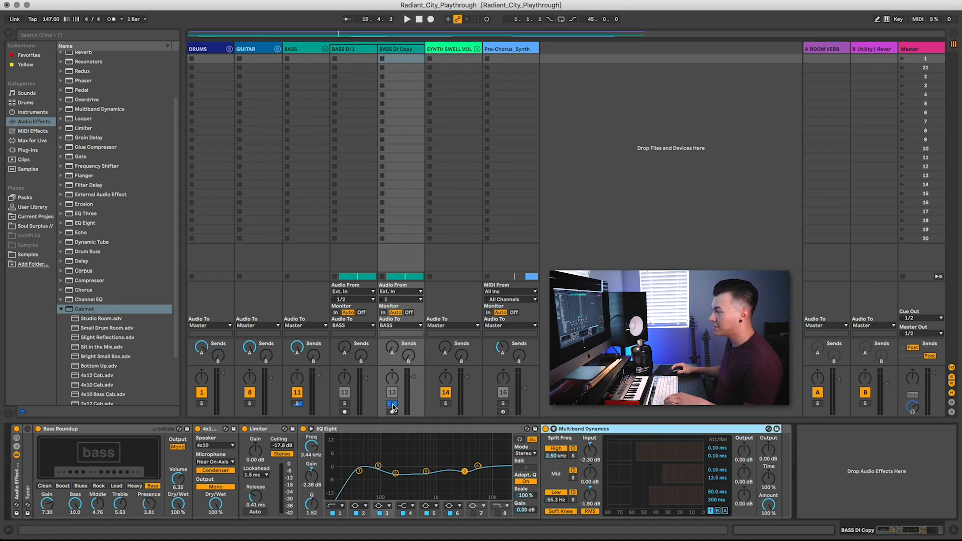
key(space)
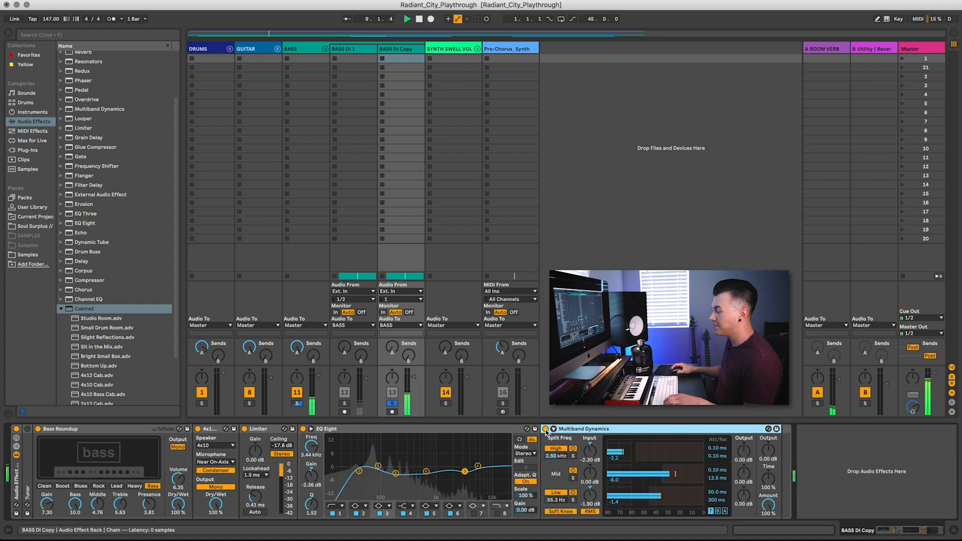
click(545, 430)
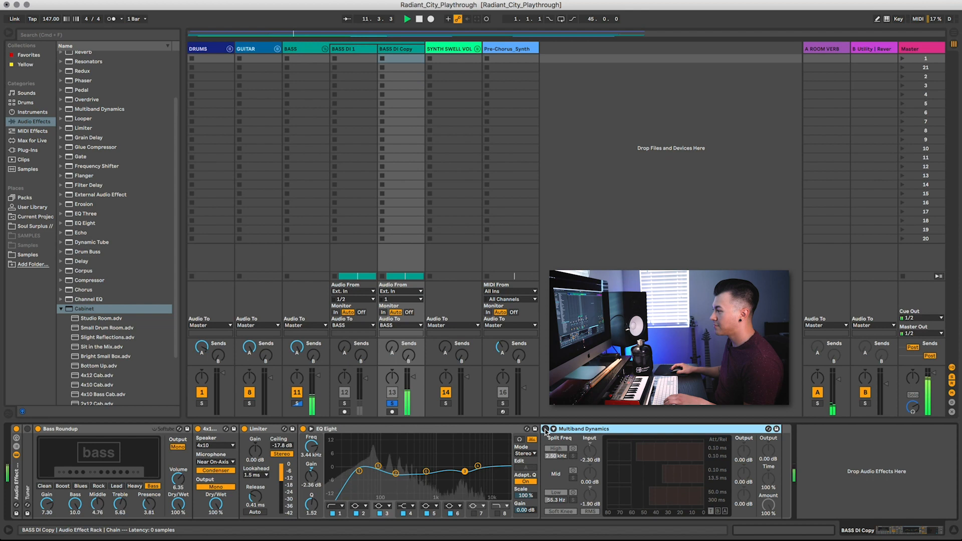
click(546, 430)
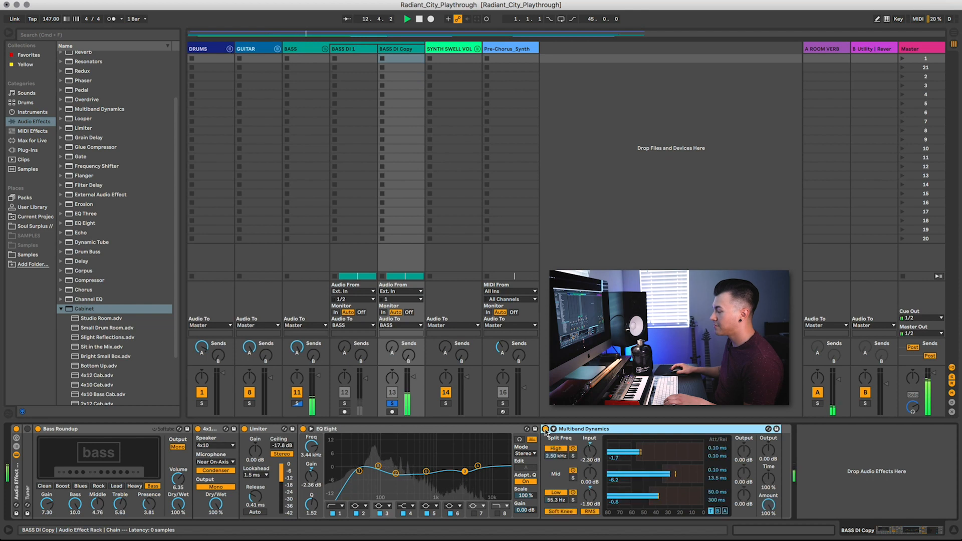
click(546, 430)
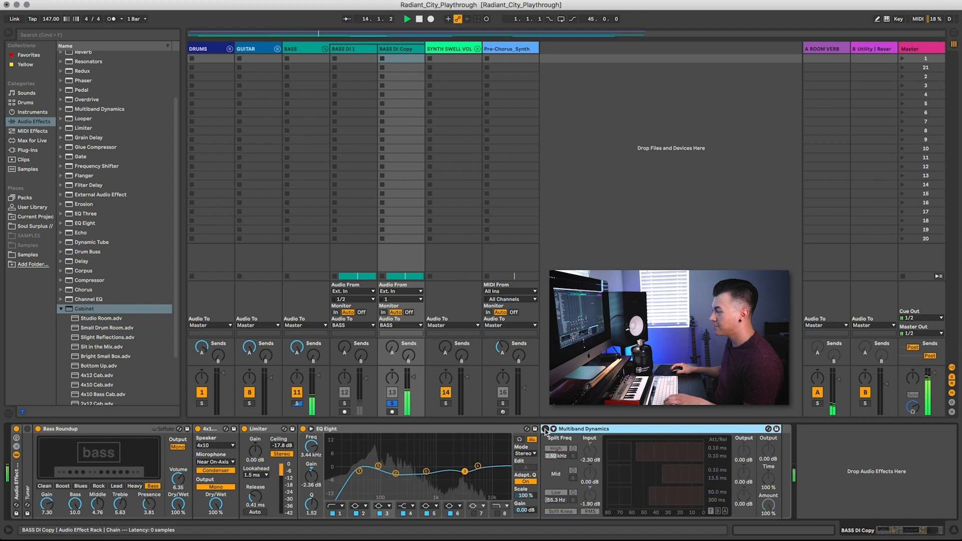
click(546, 430)
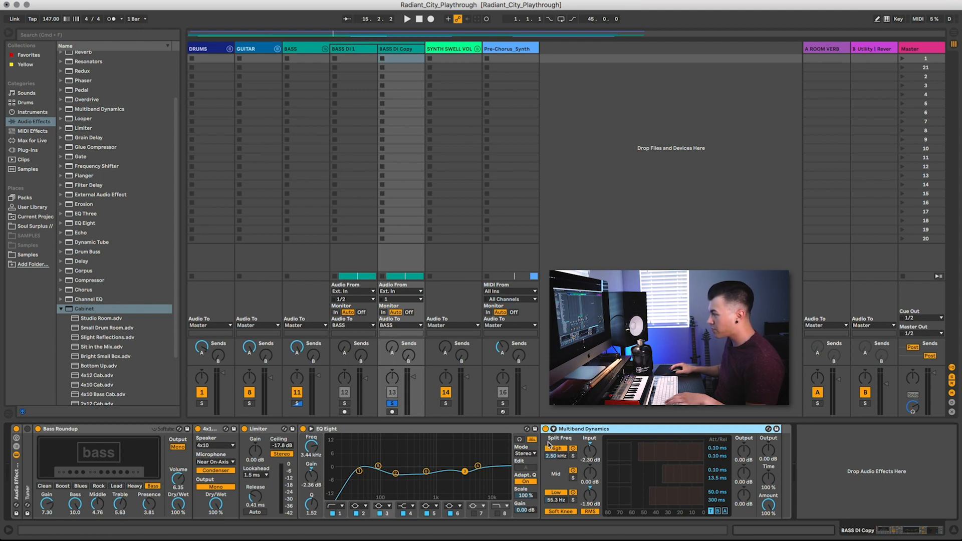
- Solo the whole BASS group and play it to hear both bass layers together through the group effects
click(300, 59)
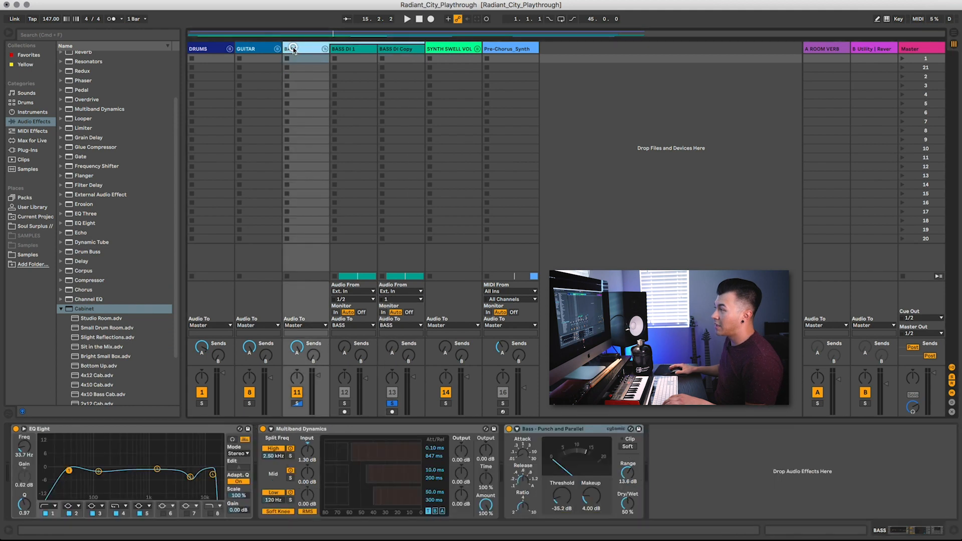
click(298, 404)
key(space)
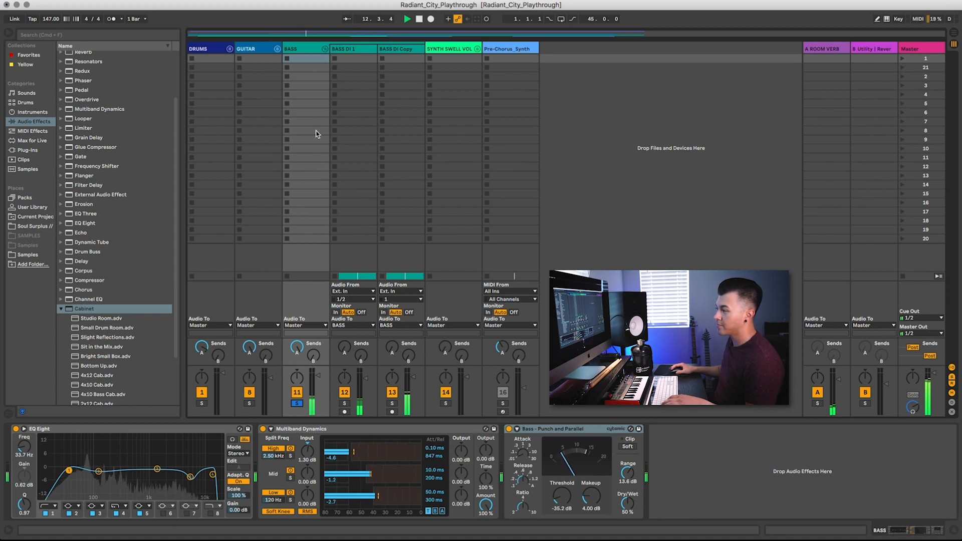
key(space)
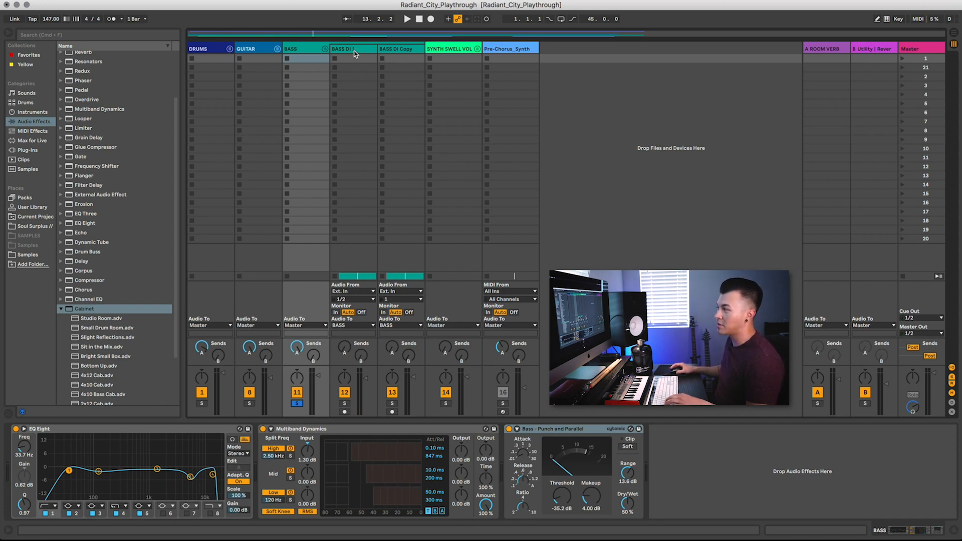
- Compare the device chains of BASS DI Copy, BASS DI 1 and the BASS group
click(395, 51)
click(355, 48)
click(301, 47)
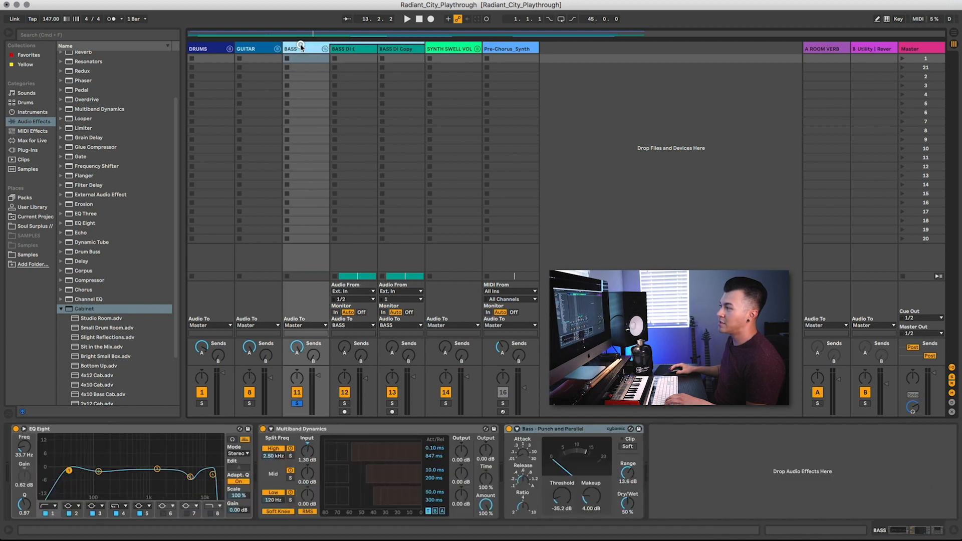
click(346, 50)
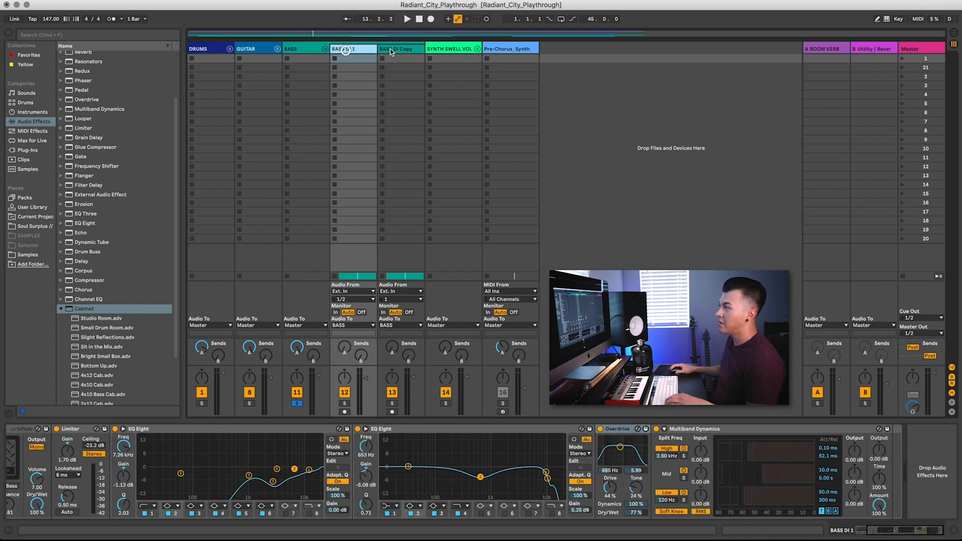
click(397, 51)
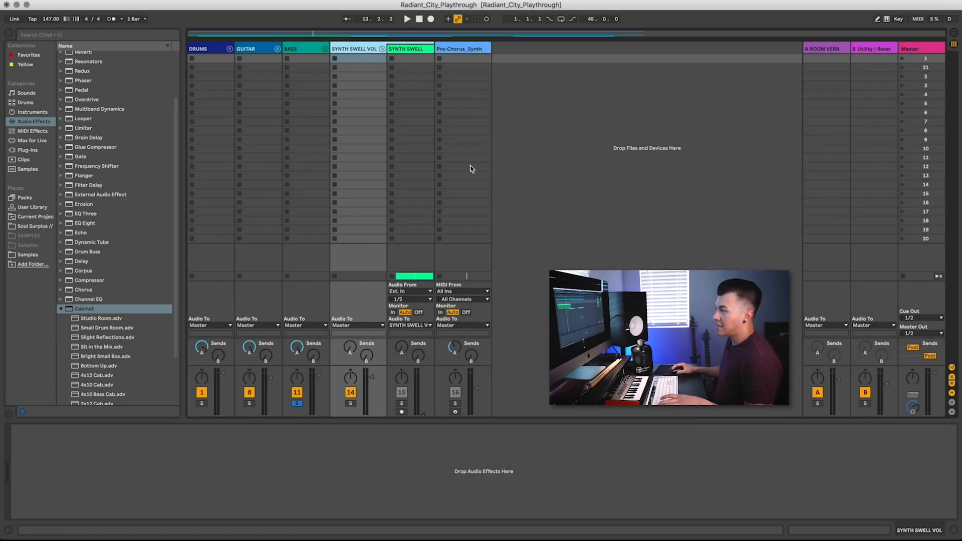
- Place the insert marker at bar 7 on the SYNTH SWELL track in the Arrangement and return to the Session view
key(Tab)
click(81, 167)
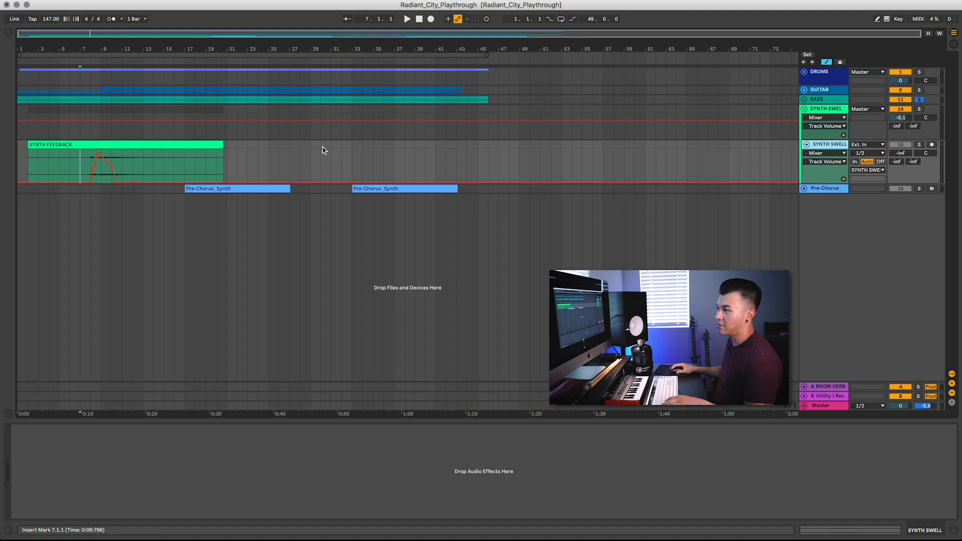
key(Tab)
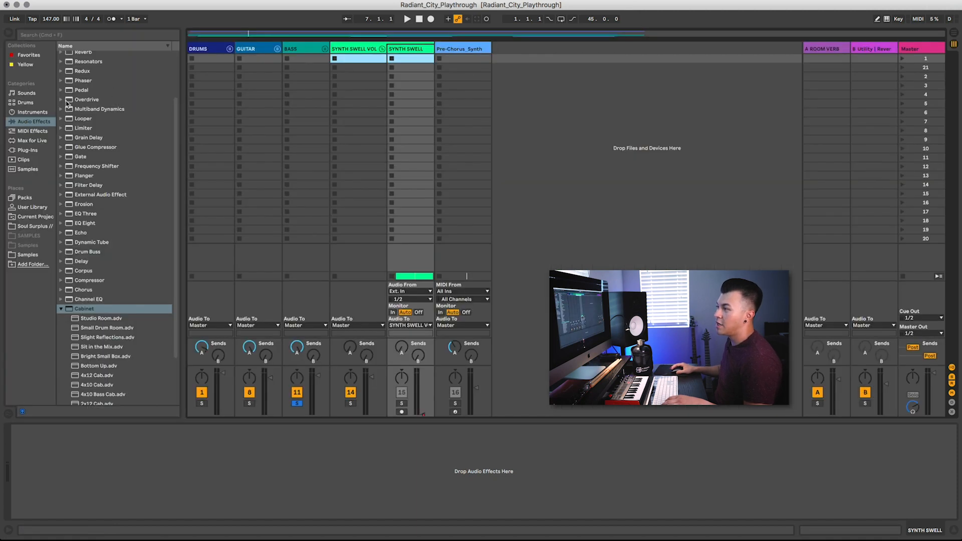
- Browse Operator's Synth Lead presets, previewing 5th Stab Lead, Block Minor and Brassicana Lead, and collapse the Synth Lead folder
click(28, 112)
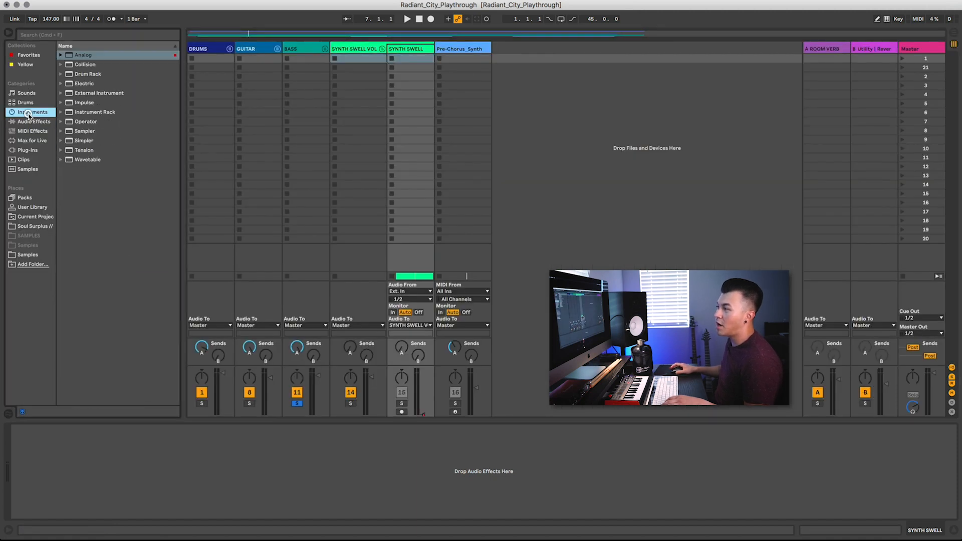
click(60, 122)
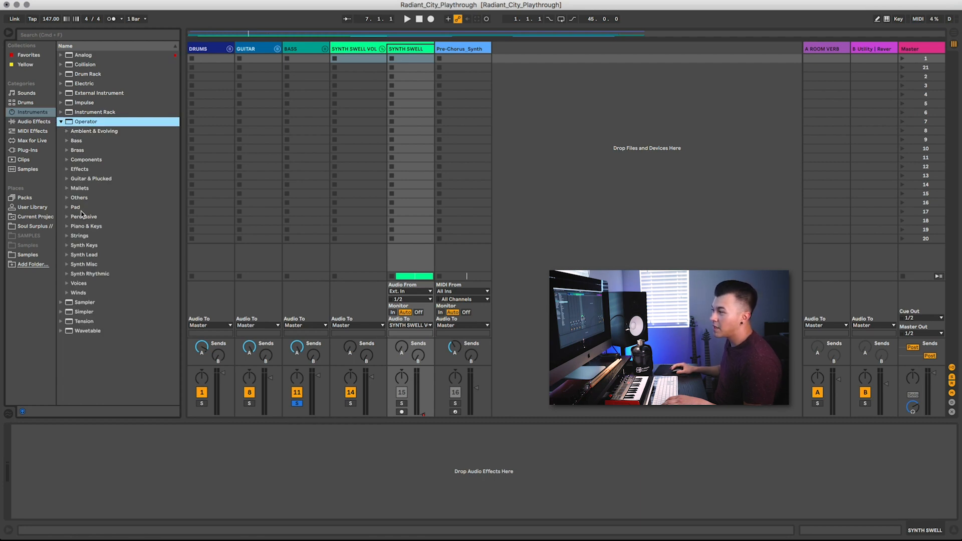
click(89, 255)
click(67, 256)
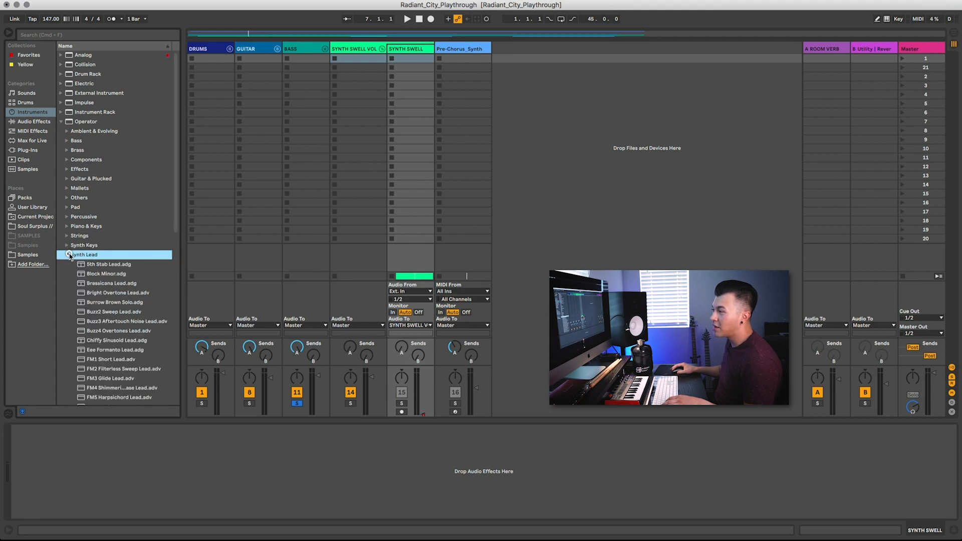
click(97, 266)
click(99, 275)
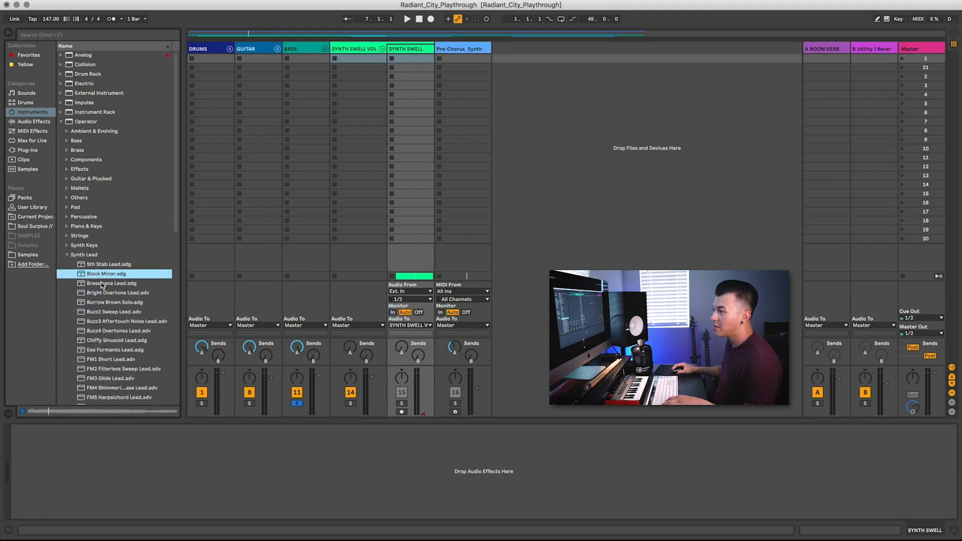
click(101, 284)
click(67, 255)
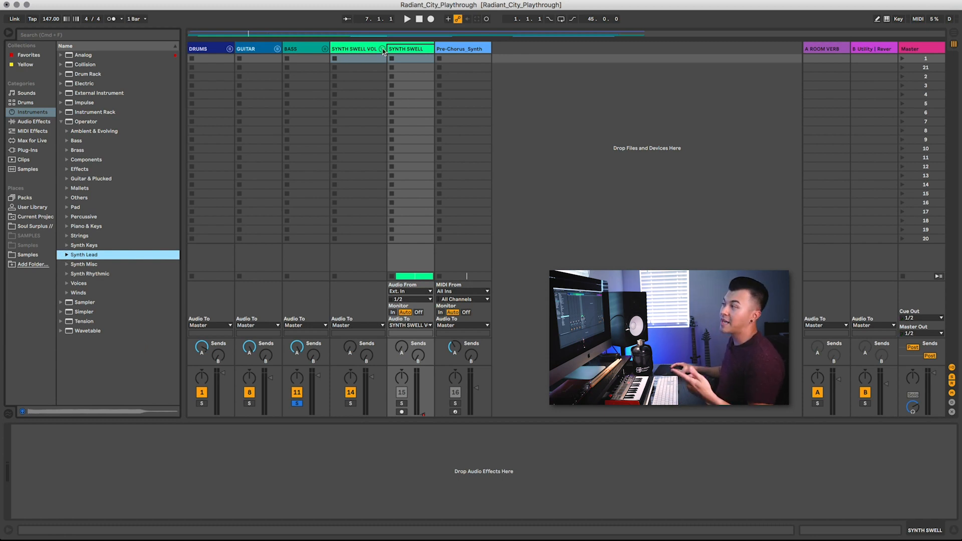
- Check the SYNTH SWELL and SYNTH SWELL VOL device chains, and collapse the Operator and Cabinet presets in the browser
click(409, 49)
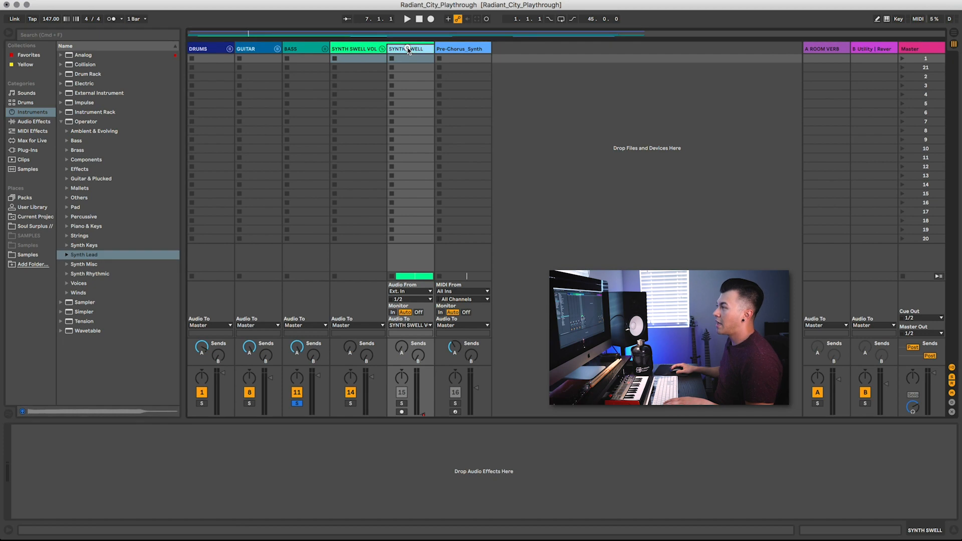
click(364, 49)
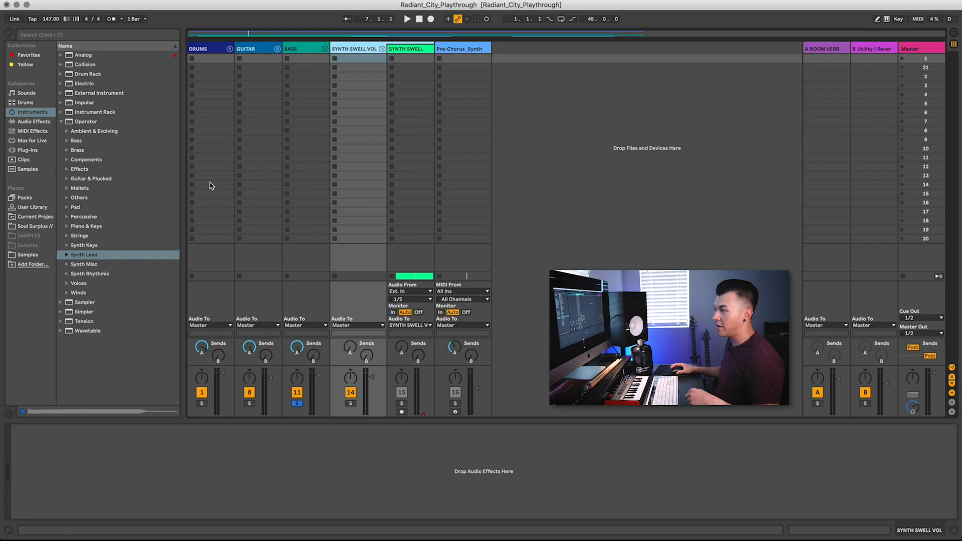
click(61, 121)
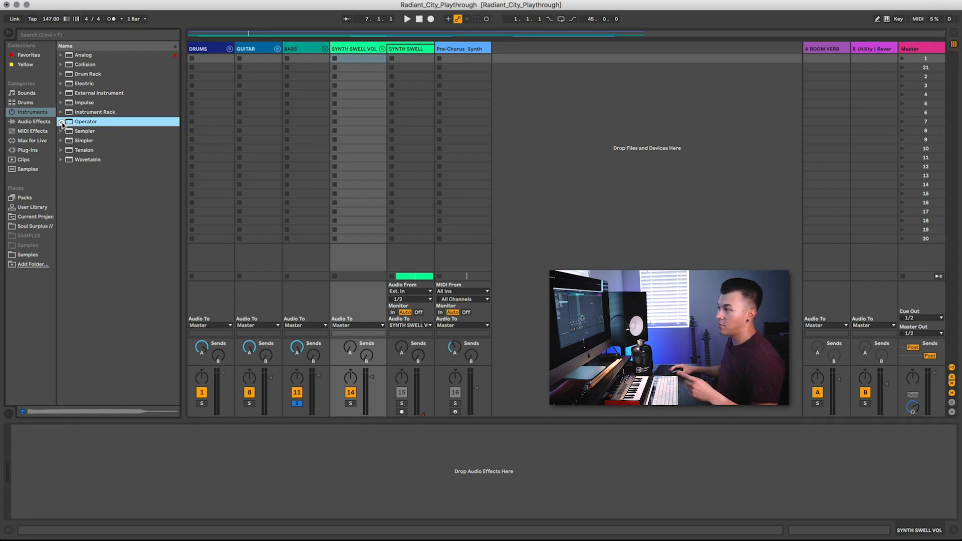
click(34, 122)
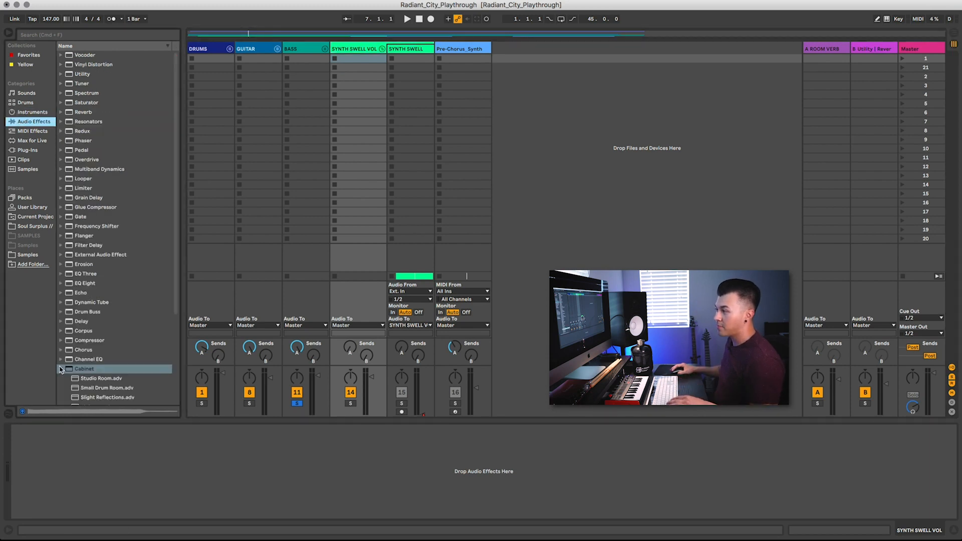
click(61, 369)
click(411, 51)
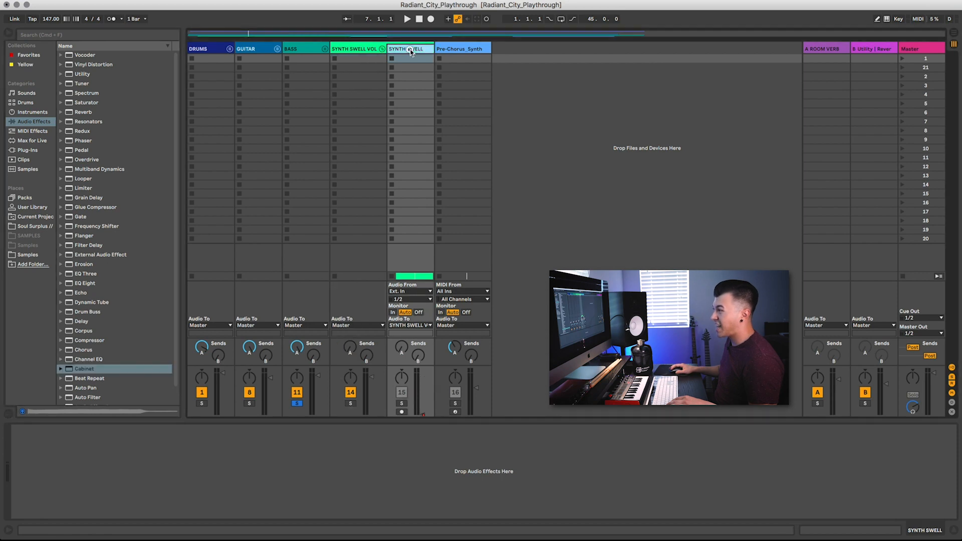
click(370, 49)
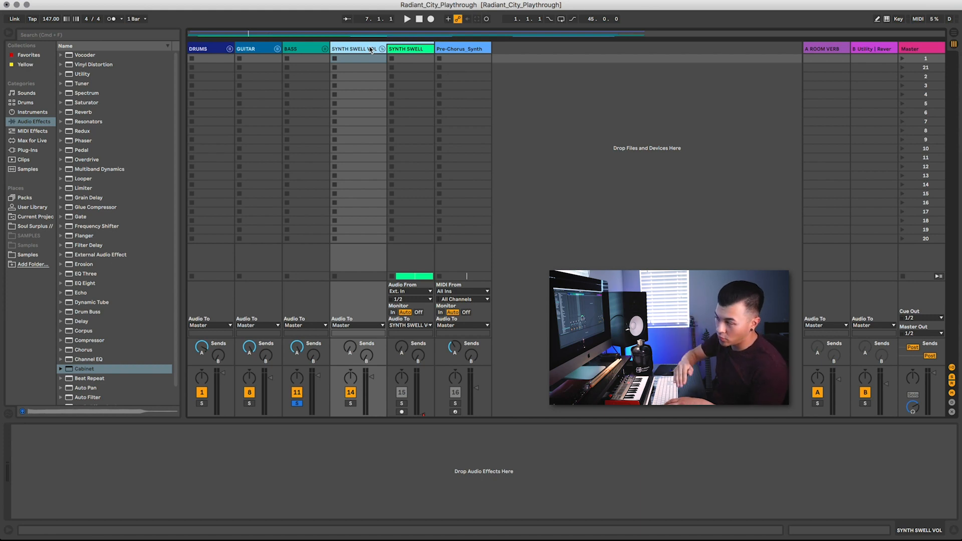
- Play the soloed SYNTH SWELL track from bar 7 in the Arrangement, and unsolo it
key(Tab)
key(space)
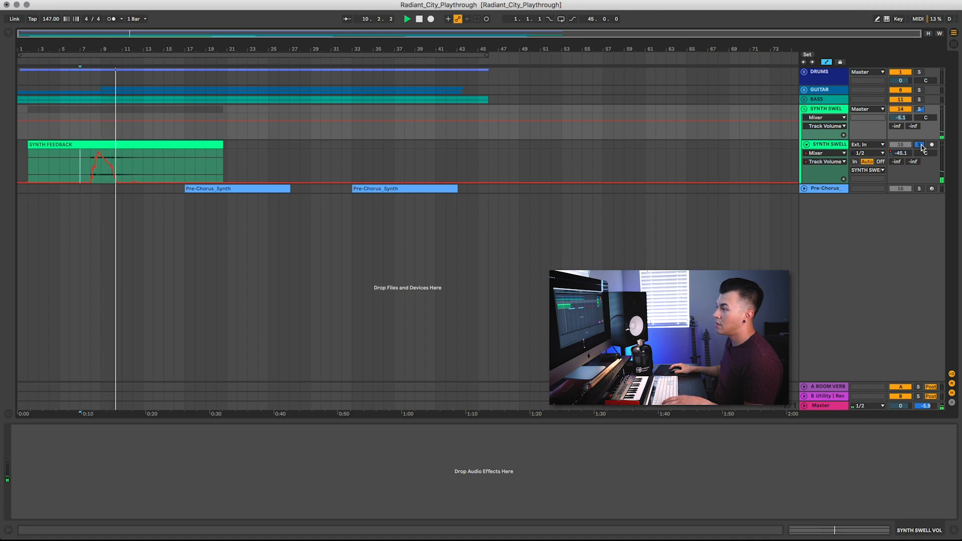
click(922, 145)
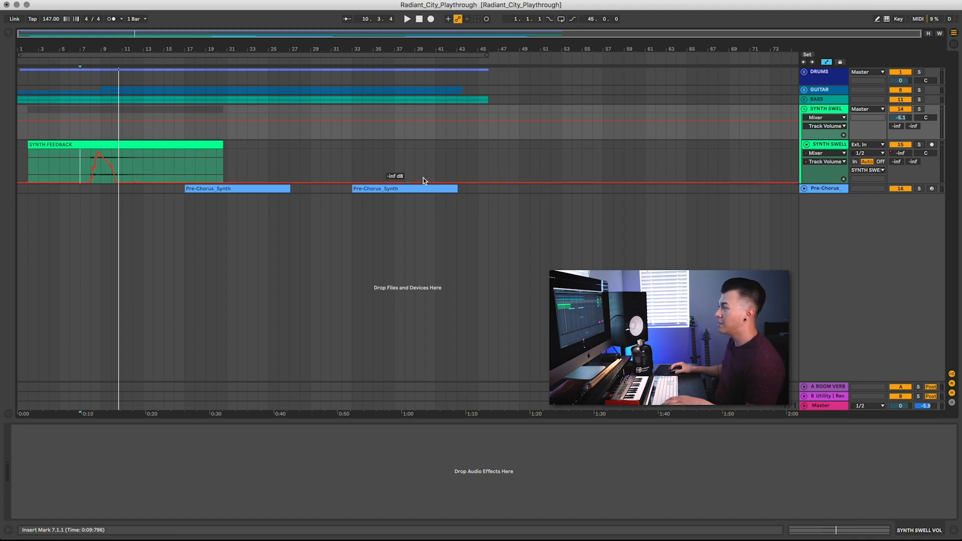
- Select the SYNTH FEEDBACK clip and examine its track volume automation around bars 8 to 10 up close
click(214, 145)
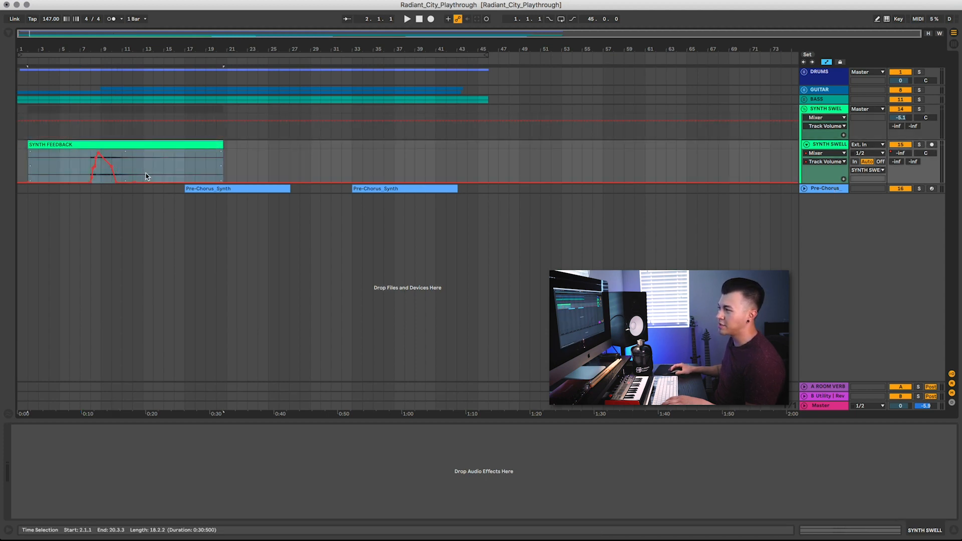
mouse_move(88, 49)
mouse_down()
mouse_move(92, 60)
mouse_move(86, 49)
mouse_up()
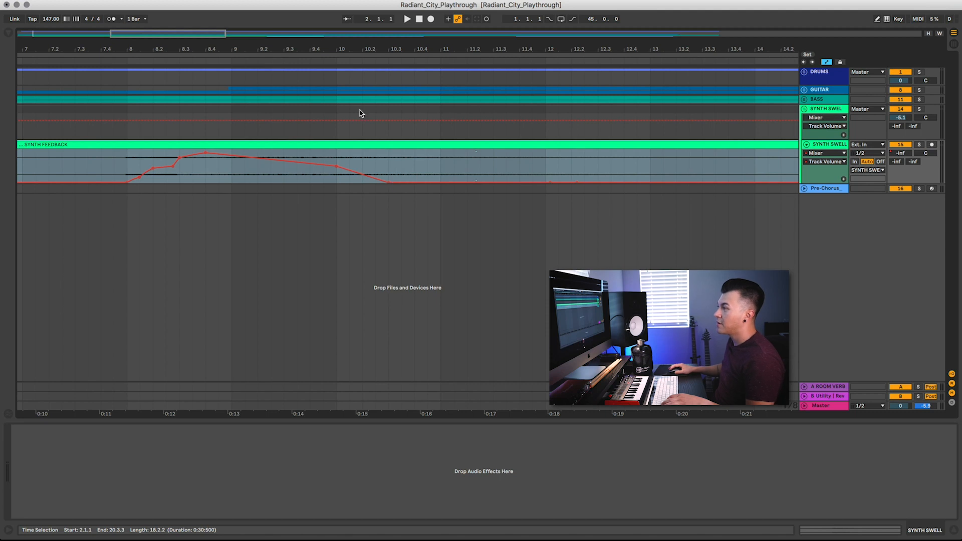
drag(315, 44, 312, 41)
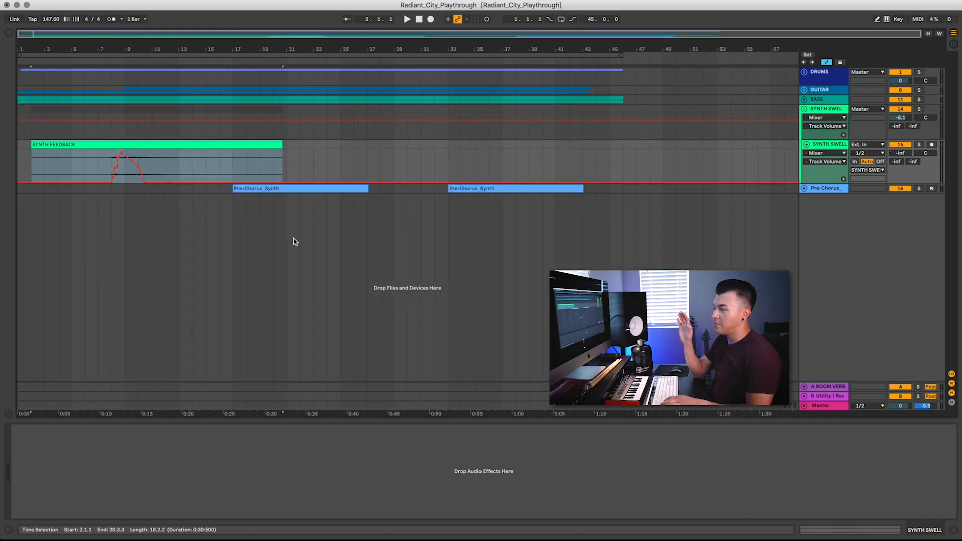
- Unfold the GUITAR group in the Session view and select the studio cabinet device on GUITAR L
key(Tab)
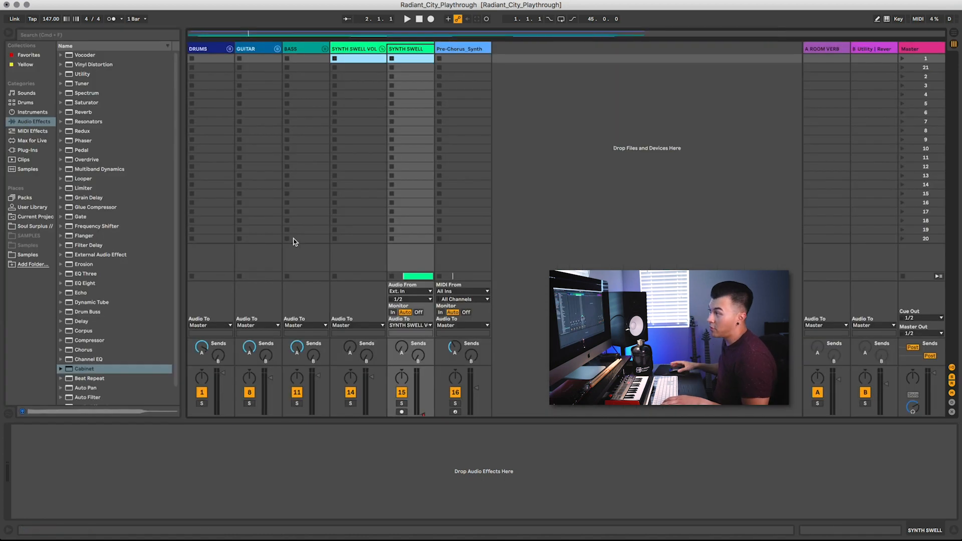
click(272, 48)
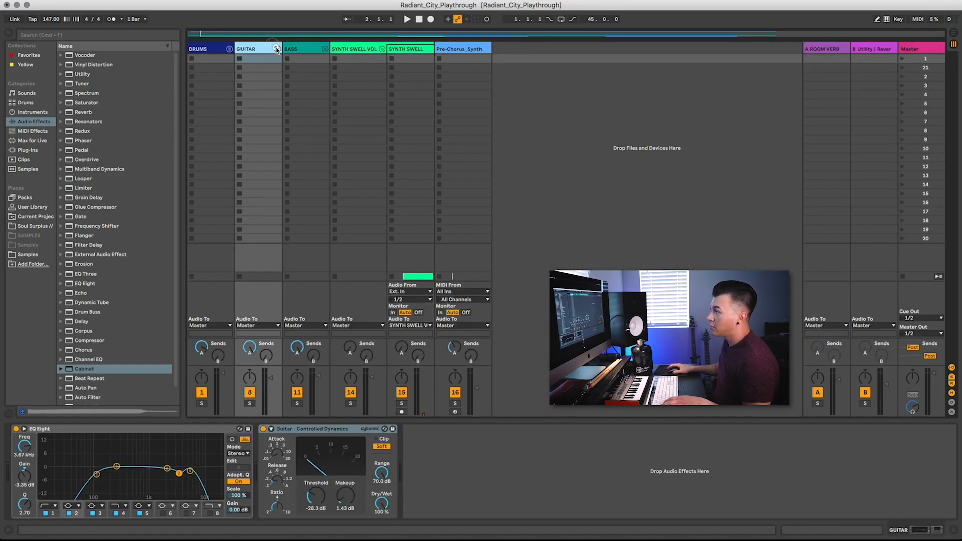
click(276, 49)
click(301, 49)
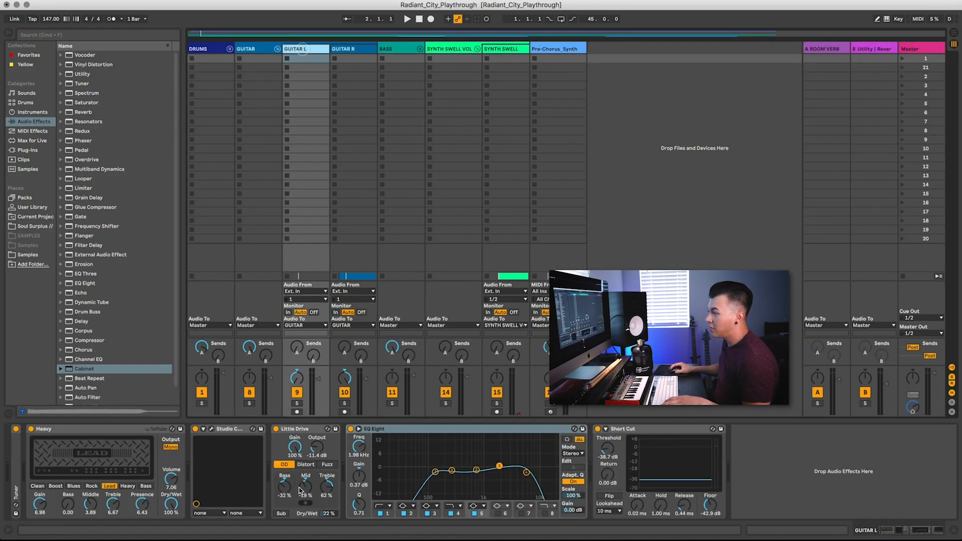
click(229, 431)
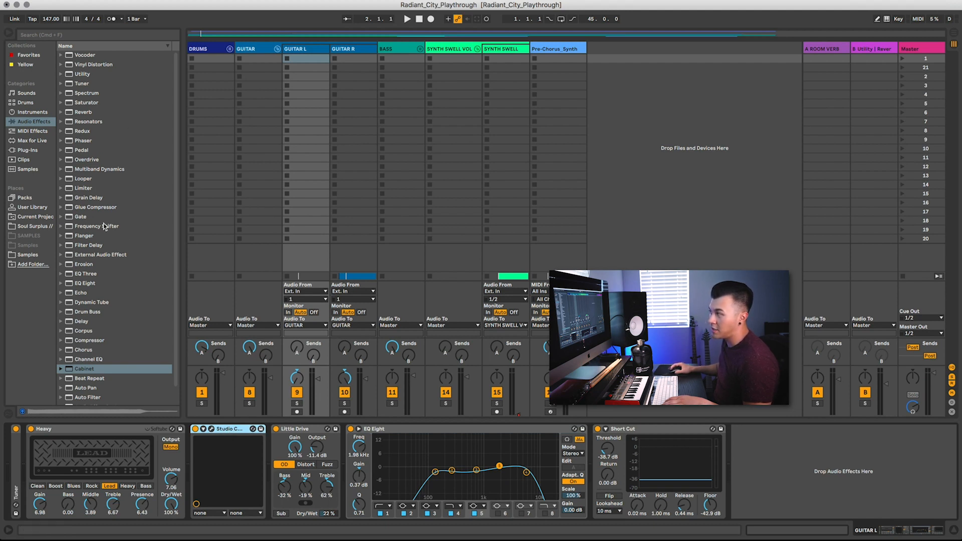
- Fold the GUITAR group, check the KICK track's device chain inside the DRUMS group, and fold DRUMS again
click(277, 50)
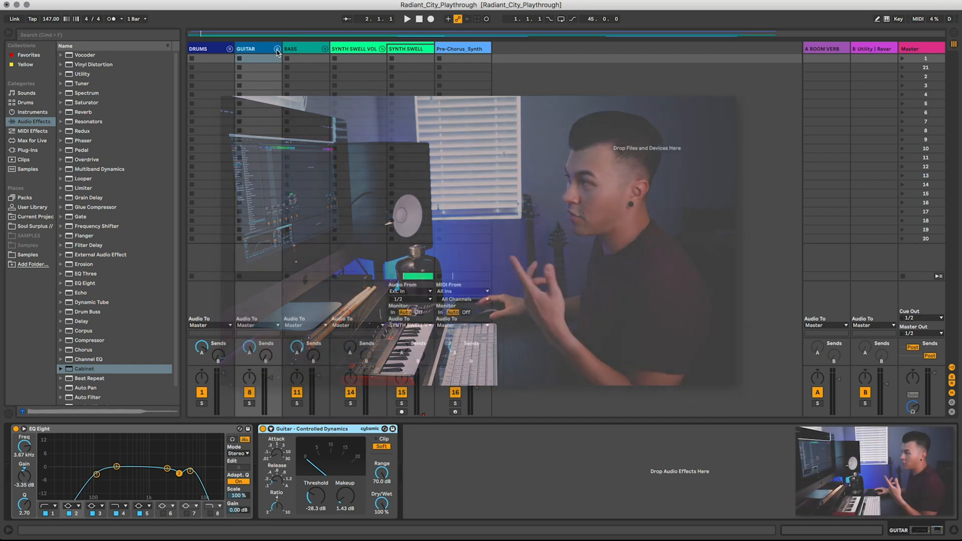
click(229, 49)
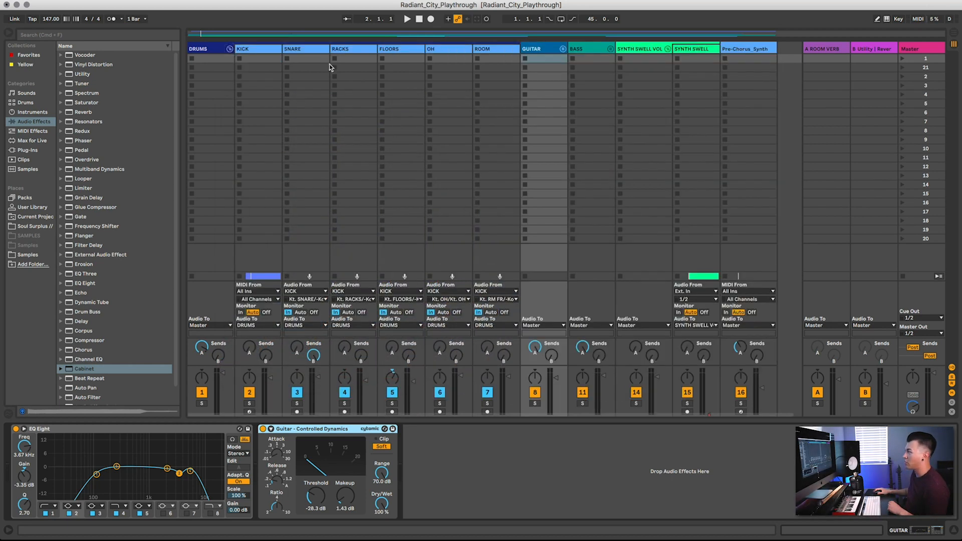
click(261, 50)
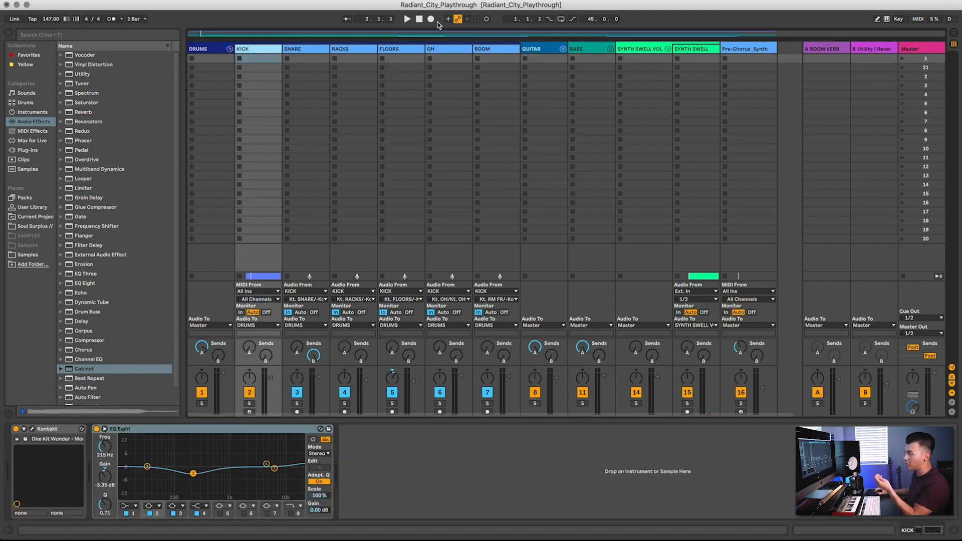
click(230, 48)
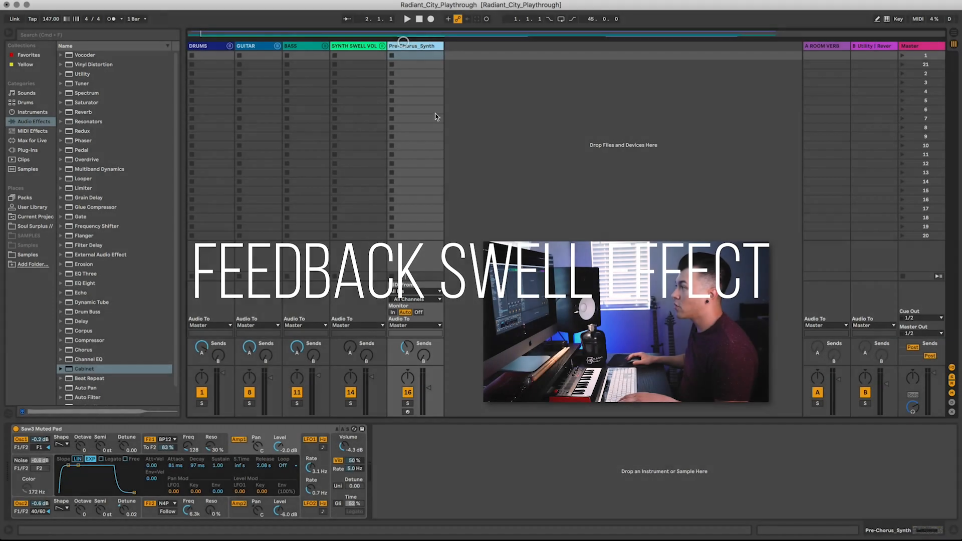
- Unfold the Pre-Chorus_Synth track in the Arrangement and play it soloed from the start of its first clip at bar 17
key(Tab)
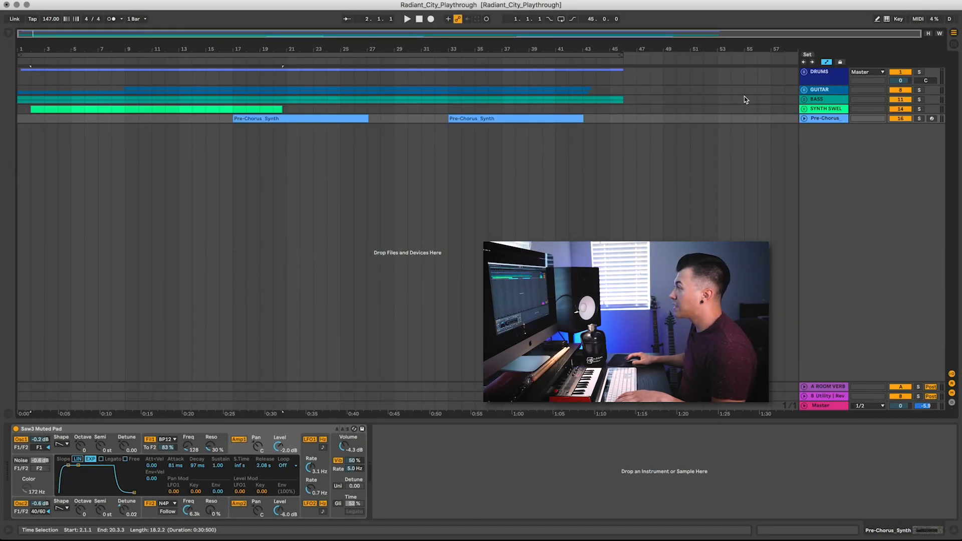
click(804, 119)
click(232, 153)
key(space)
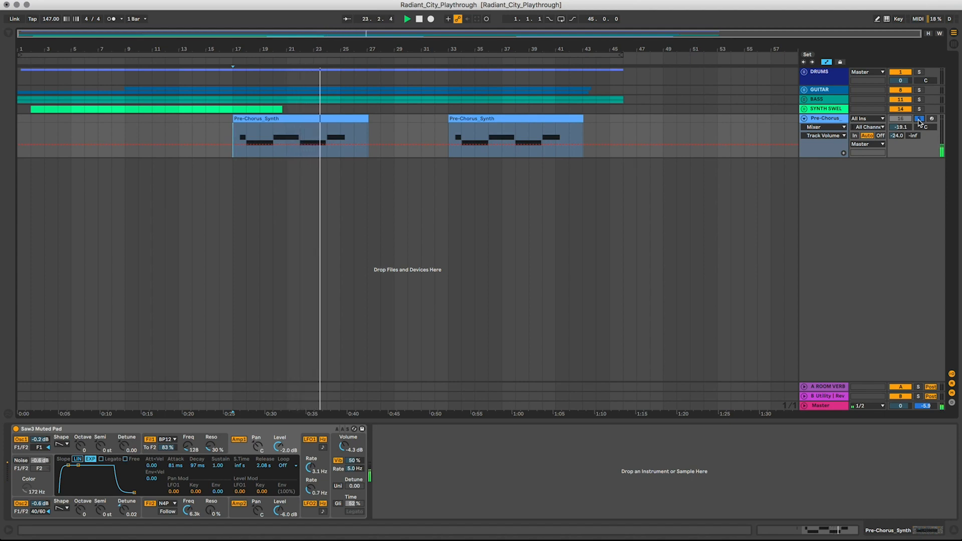
click(233, 152)
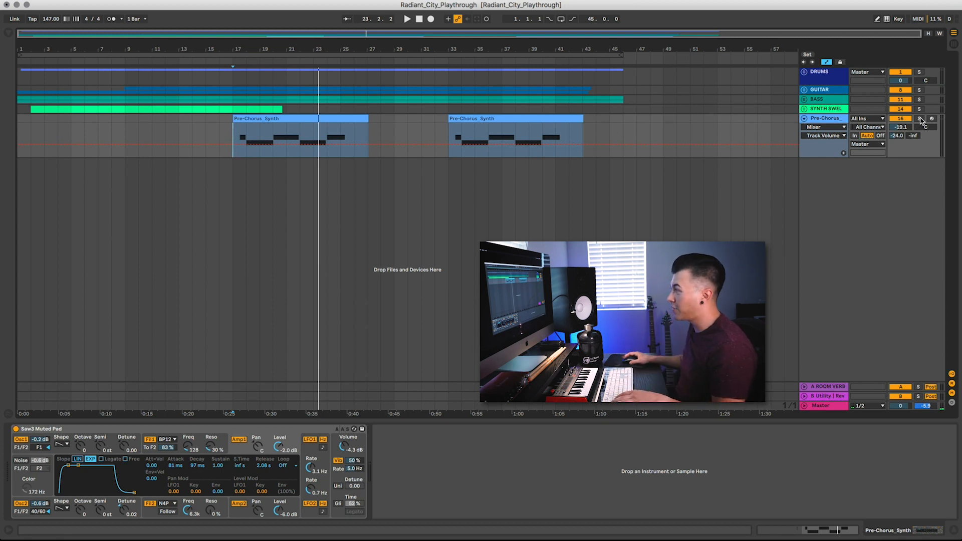
- Search the instruments for SAW3 and find the Saw3 Muted Pad preset used on Pre-Chorus_Synth among Analog's pads
click(817, 121)
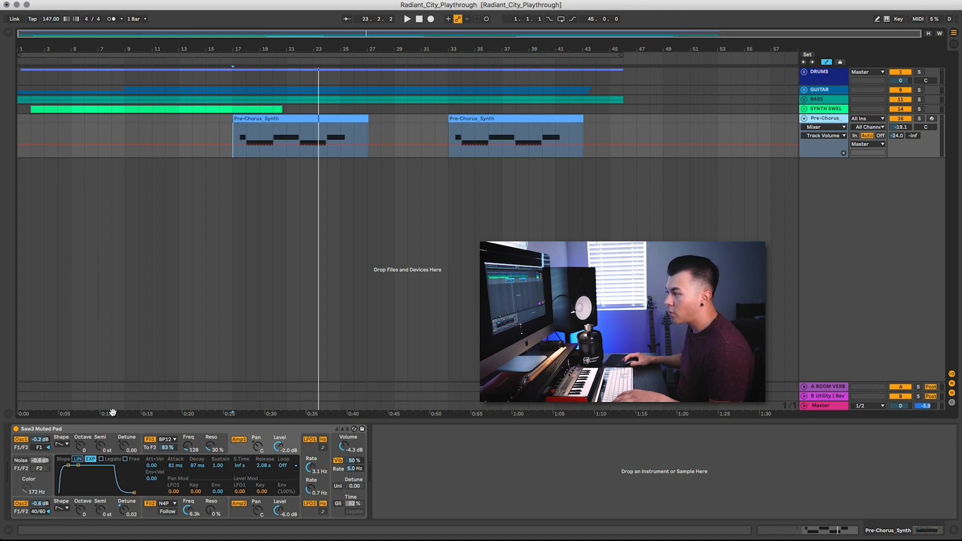
click(111, 429)
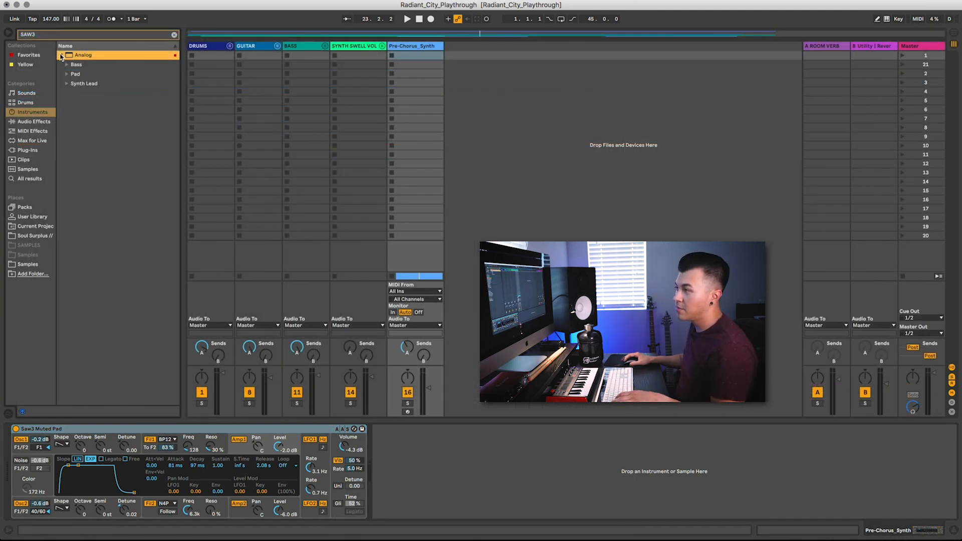
click(68, 65)
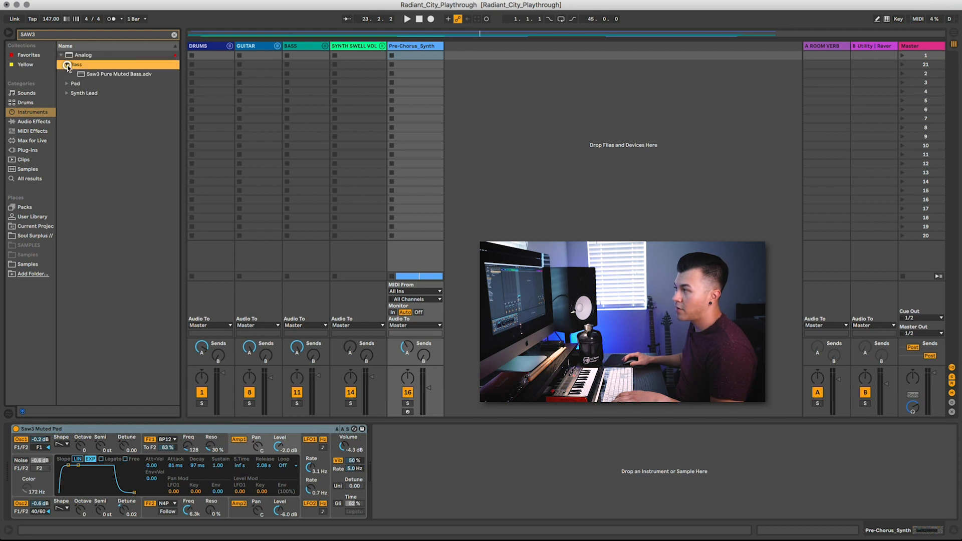
click(67, 65)
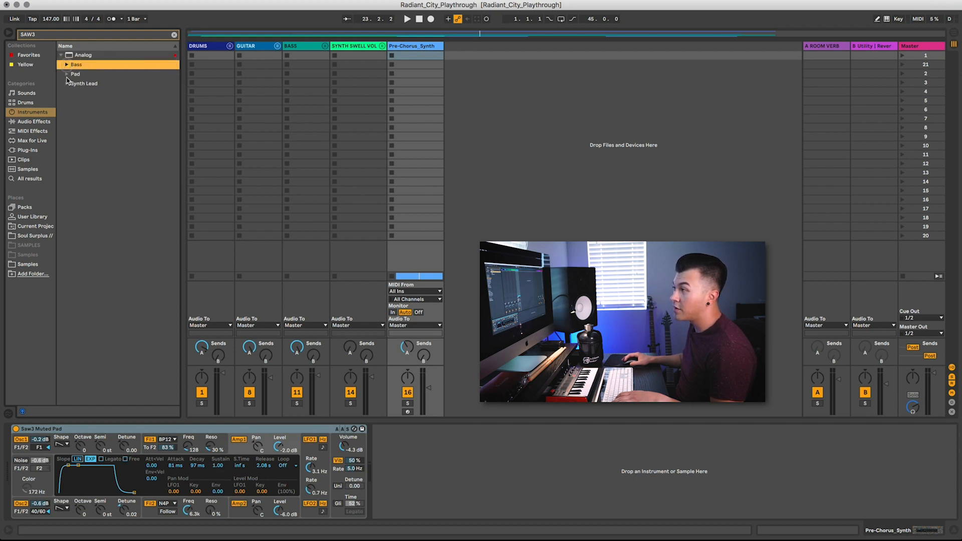
click(67, 74)
click(98, 85)
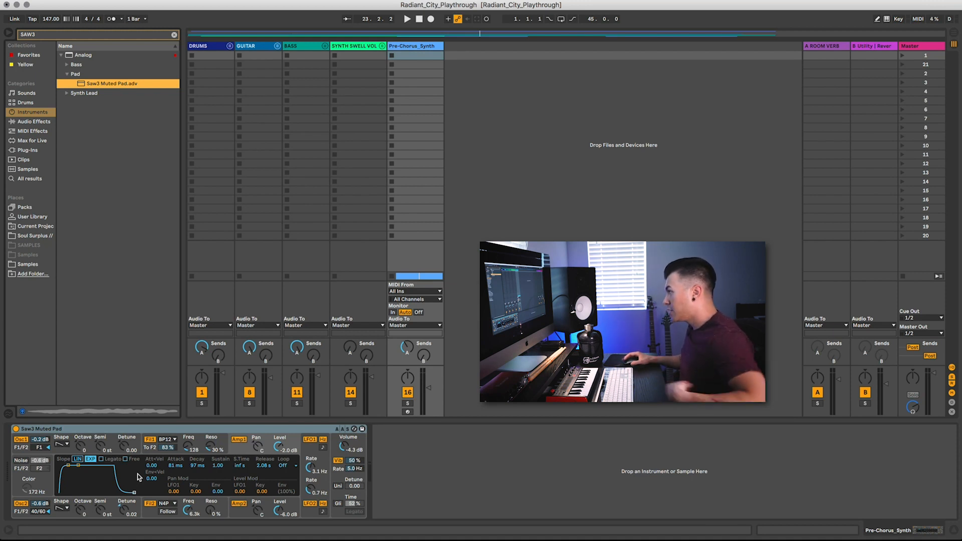
click(422, 46)
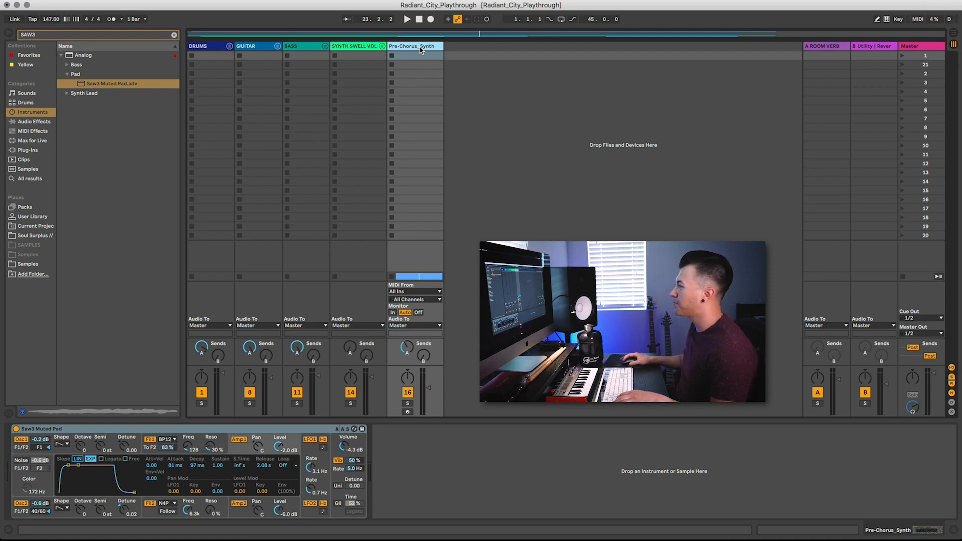
- Clear the preset search, hide the browser and examine the device chain of the A ROOM VERB return track
click(606, 110)
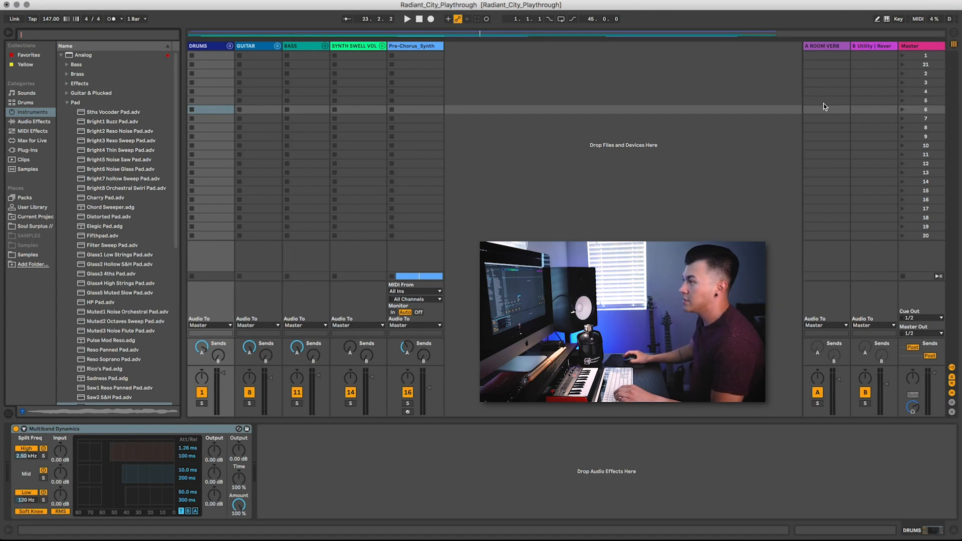
click(9, 34)
click(869, 47)
click(826, 45)
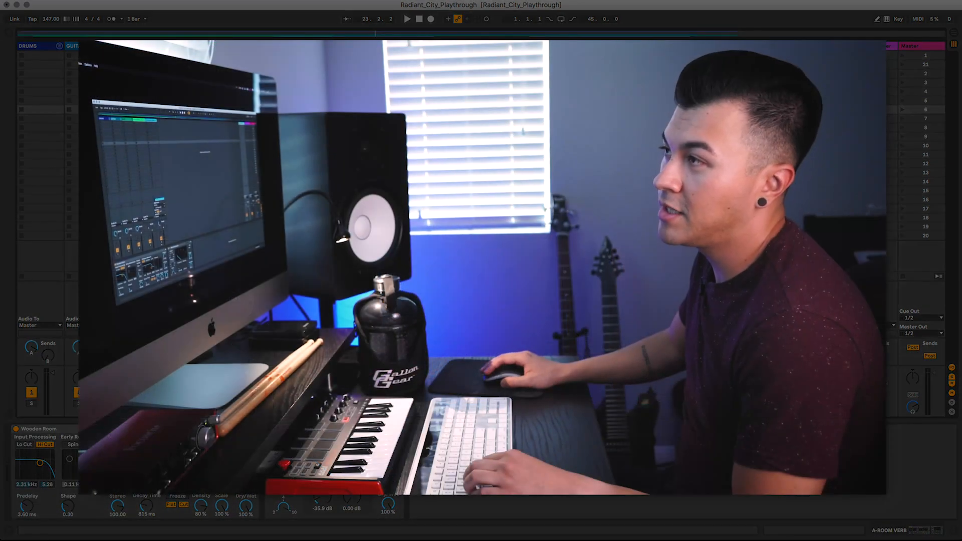
click(0, 0)
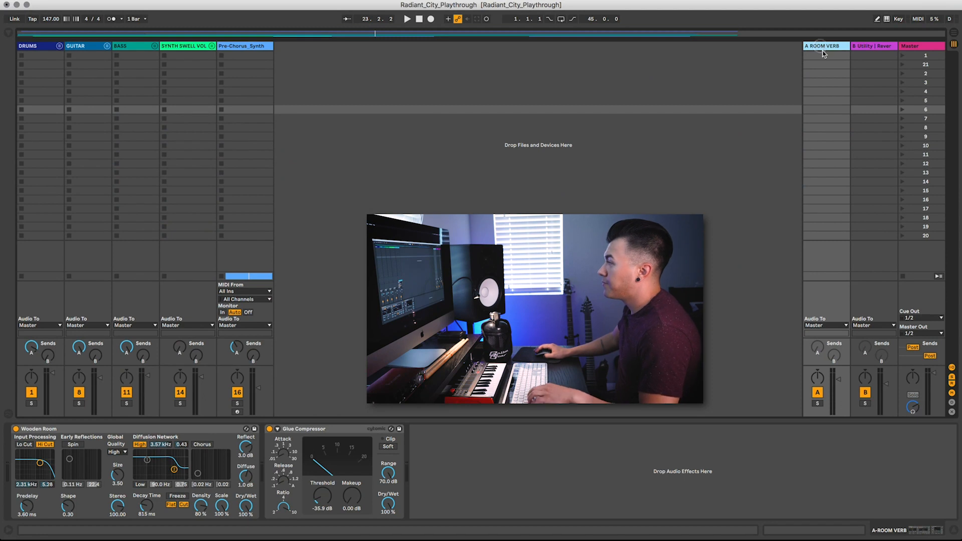
- Select the B Utility | Reverb return track, play the song with it soloed, and unsolo it
click(873, 47)
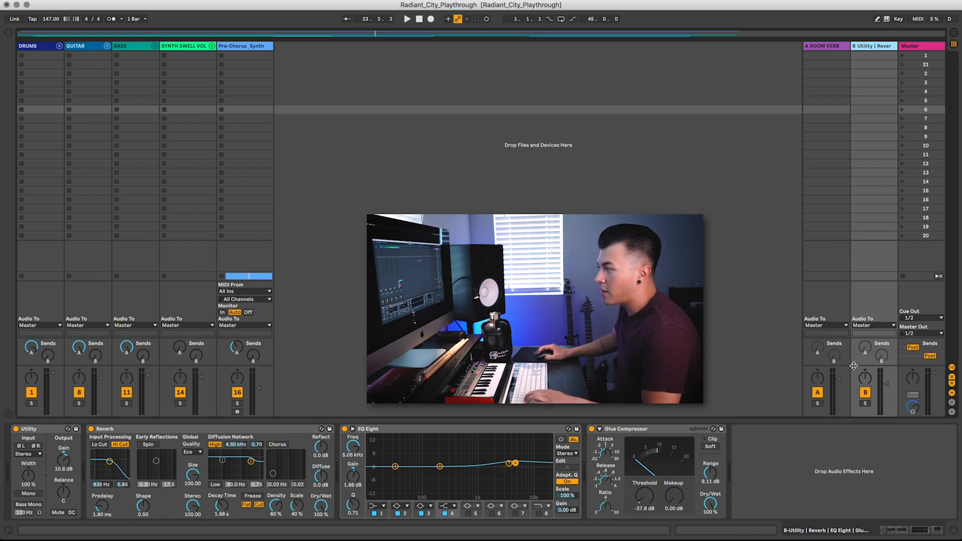
click(865, 403)
key(space)
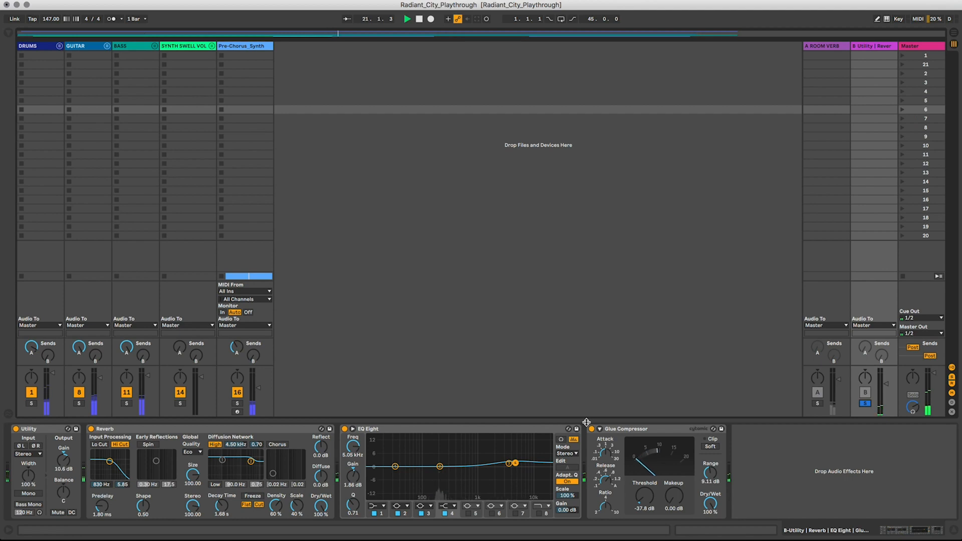
click(865, 404)
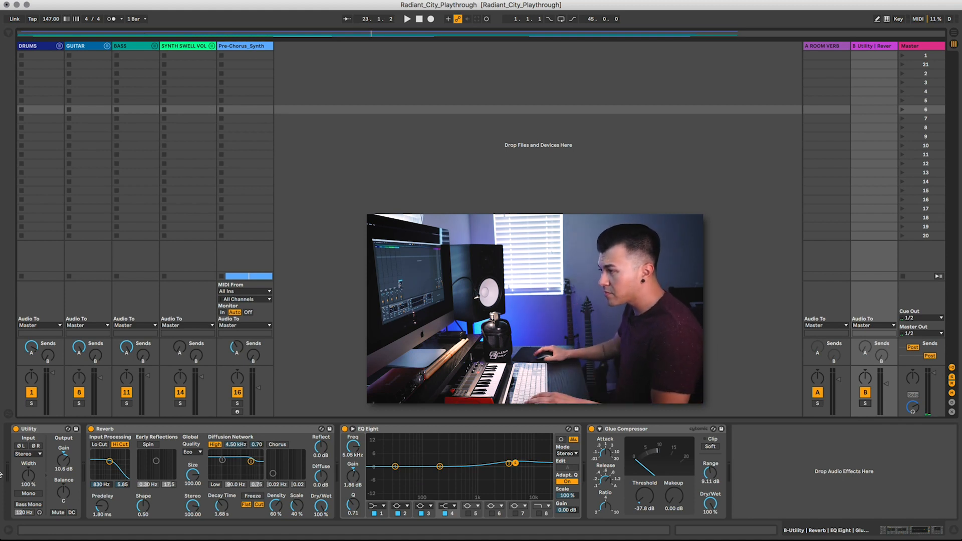
- Examine the Utility, Glue Compressor and Reverb devices on return track B
click(37, 429)
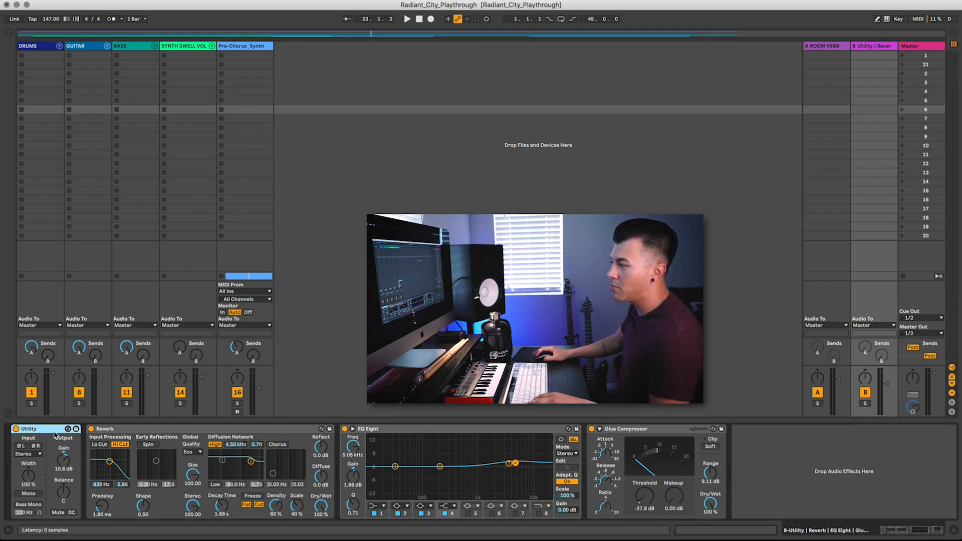
click(633, 431)
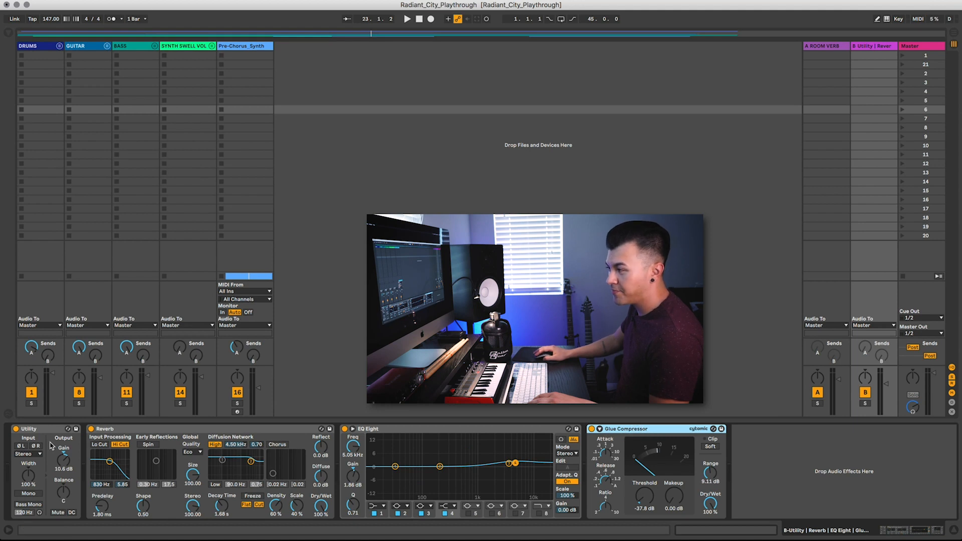
click(140, 430)
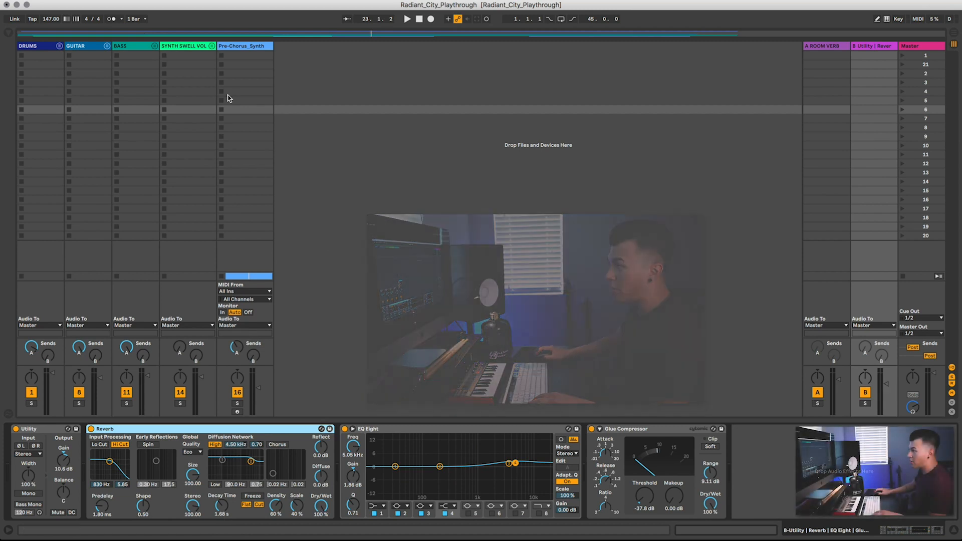
- Check the SNARE track's send to return B in the DRUMS group, and examine return B's Glue Compressor and EQ Eight
click(59, 47)
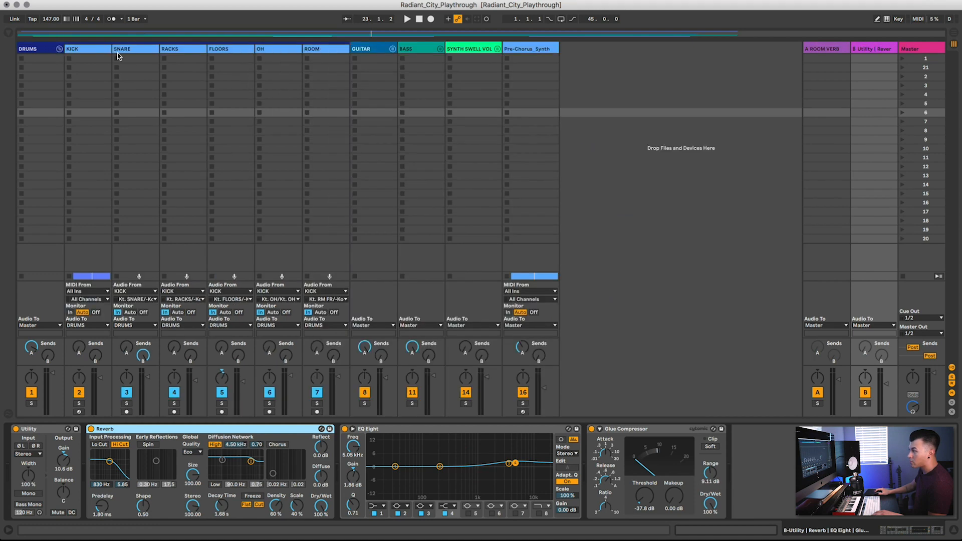
click(128, 49)
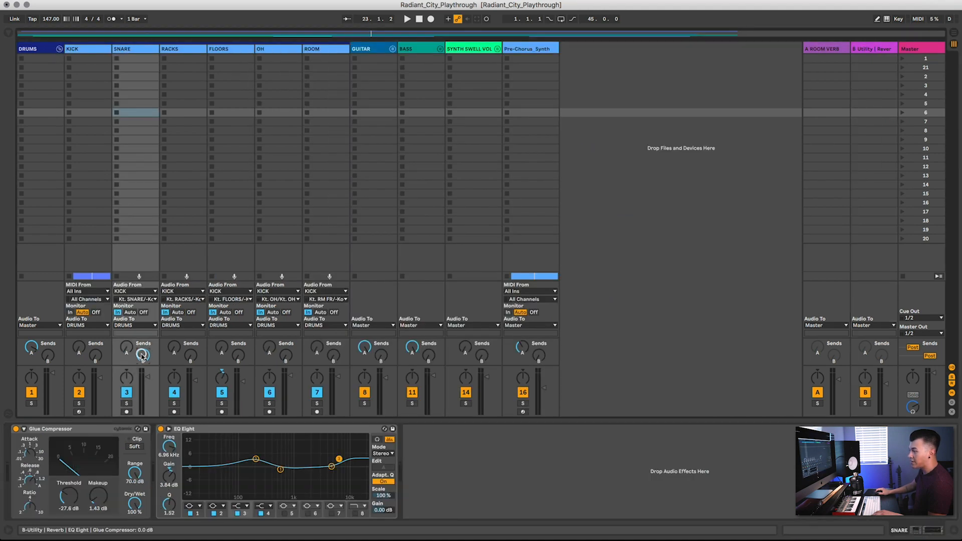
click(865, 50)
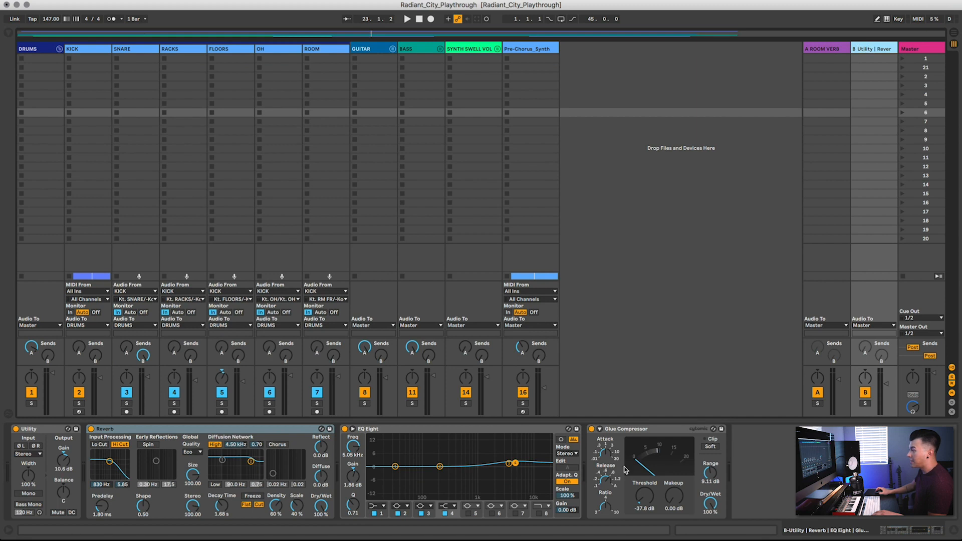
click(655, 431)
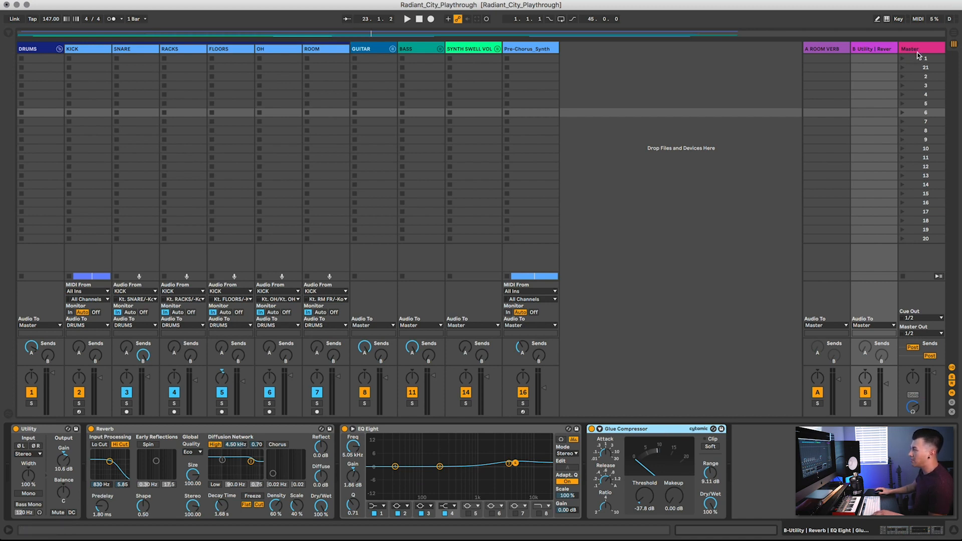
click(433, 431)
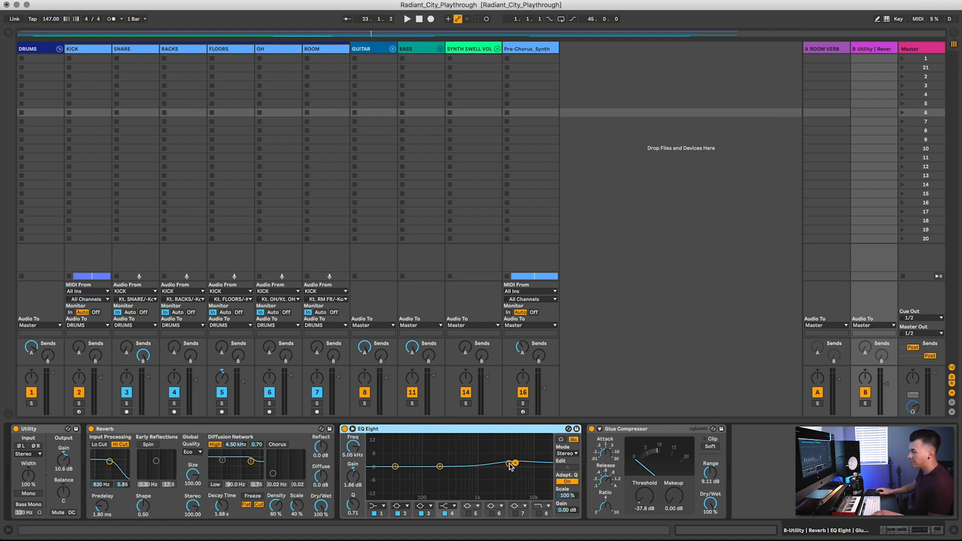
- Select the A ROOM VERB return track's Wooden Room reverb and fold the DRUMS group
click(833, 49)
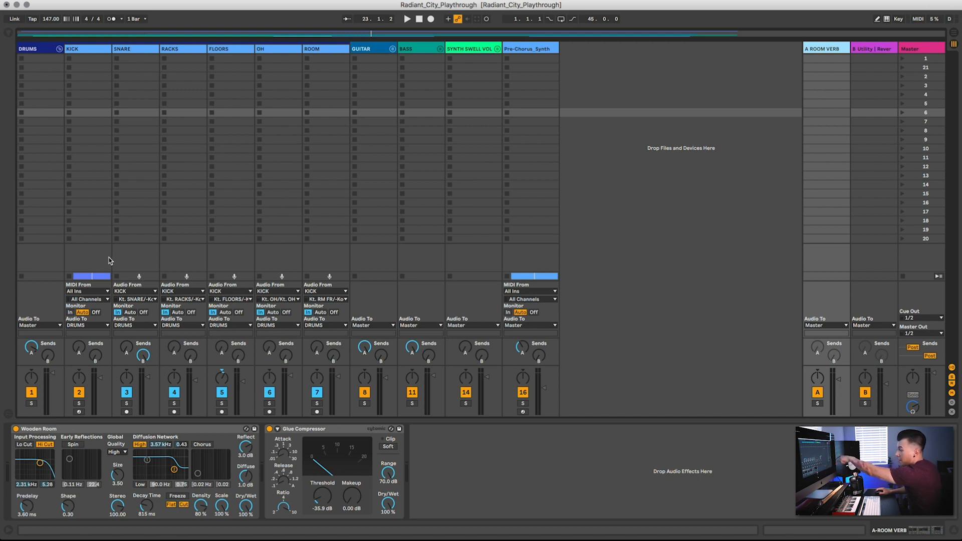
click(59, 49)
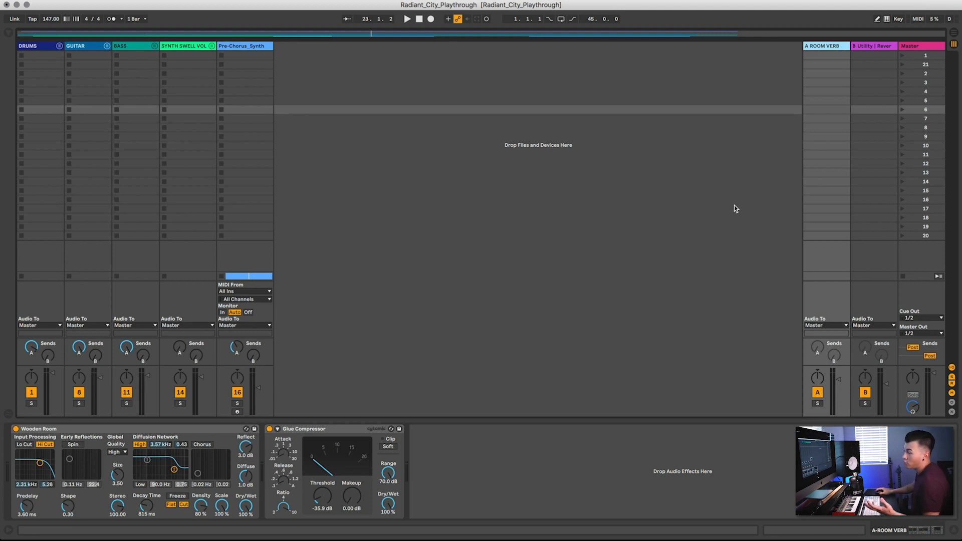
click(59, 434)
- Show the browser and expand the Room presets of the Reverb audio effect
click(9, 33)
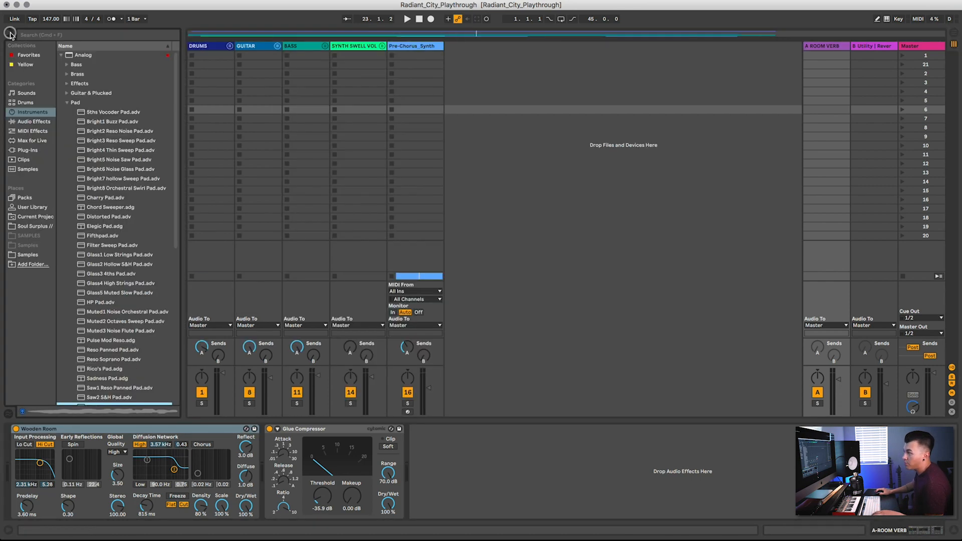
click(31, 122)
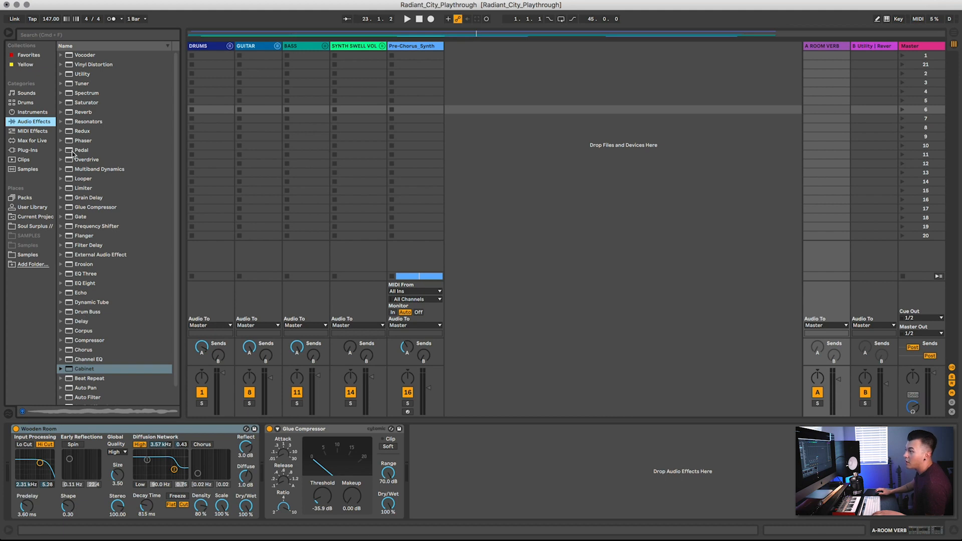
click(60, 112)
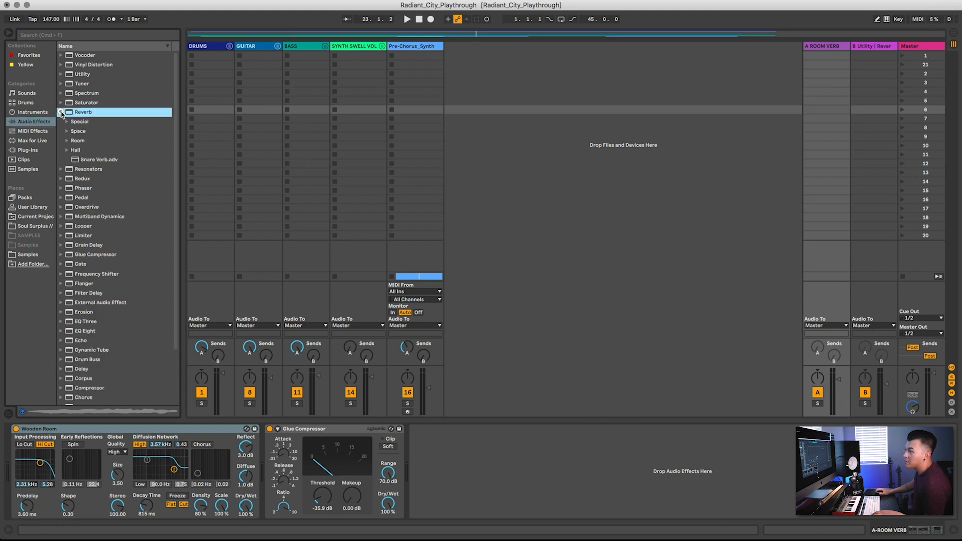
click(67, 140)
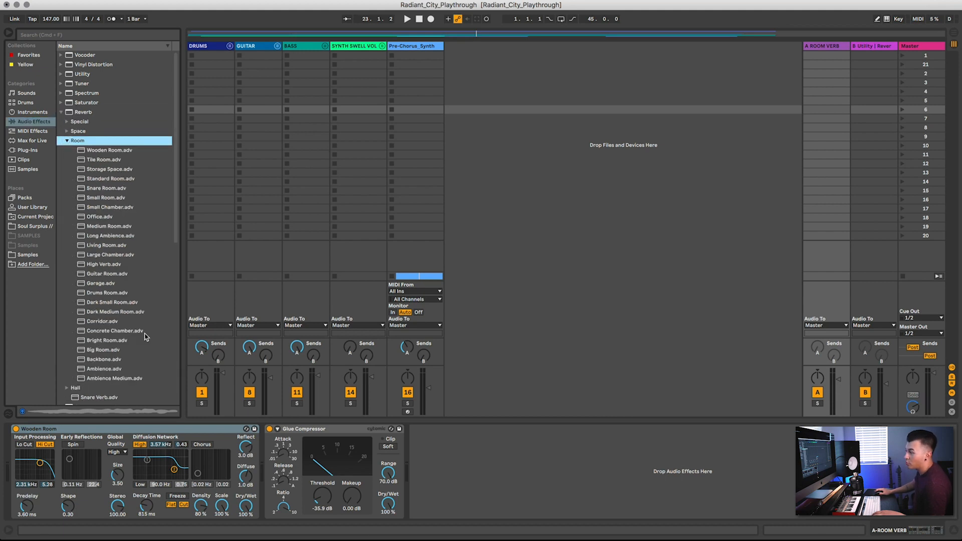
- Check the Wooden Room and Glue Compressor devices on A ROOM VERB, and play the song with that return soloed
click(111, 428)
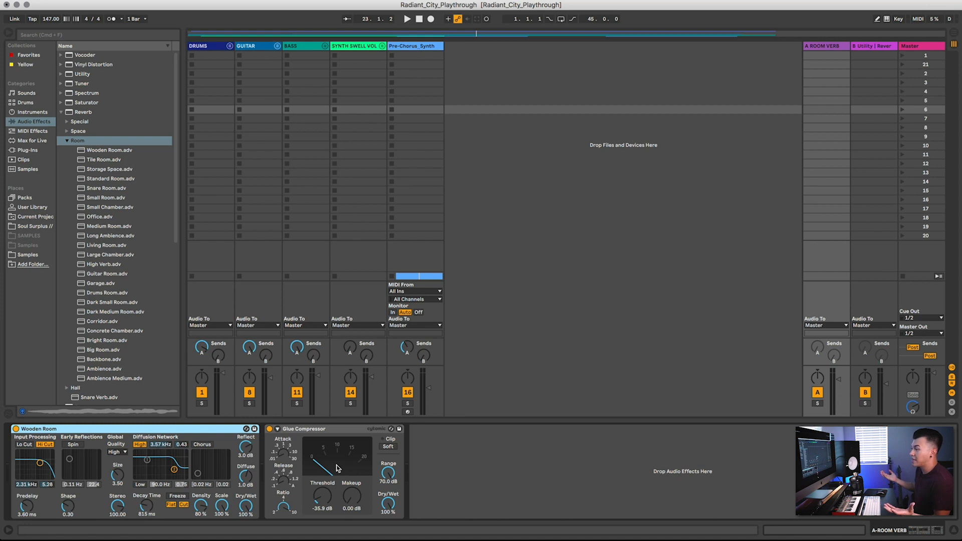
click(325, 431)
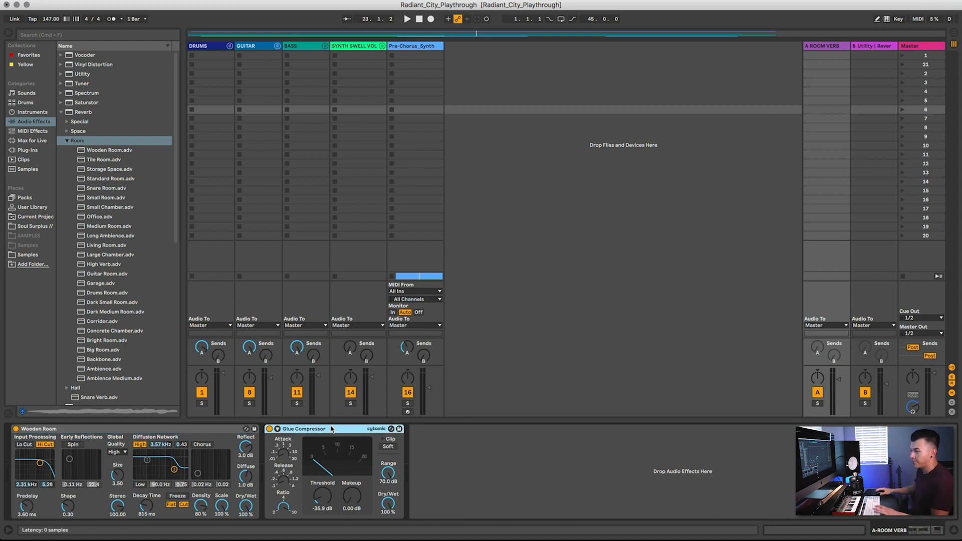
click(818, 403)
key(space)
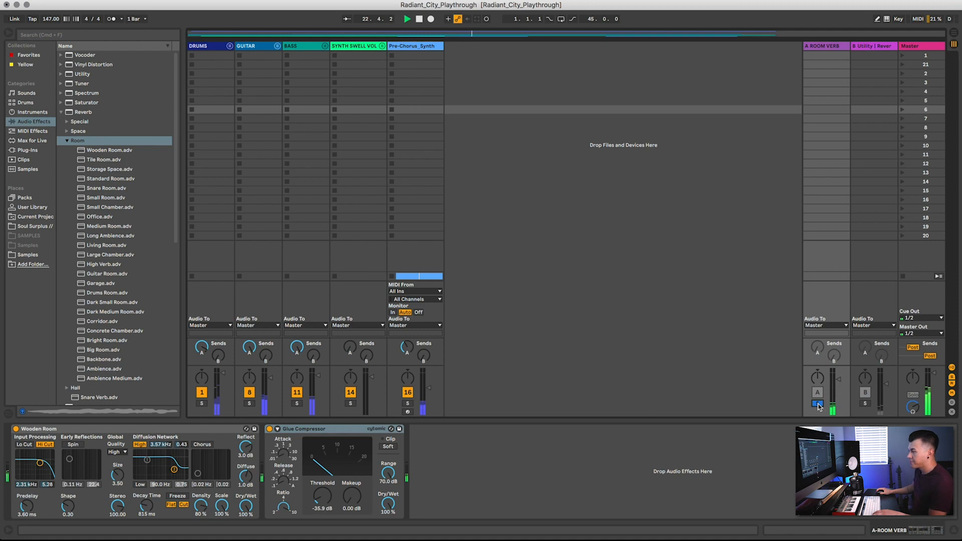
key(space)
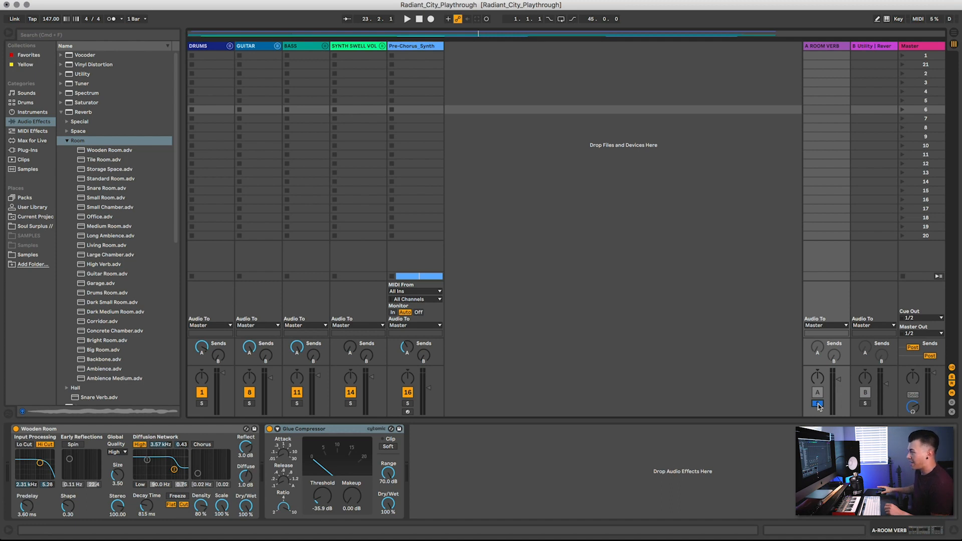
click(821, 46)
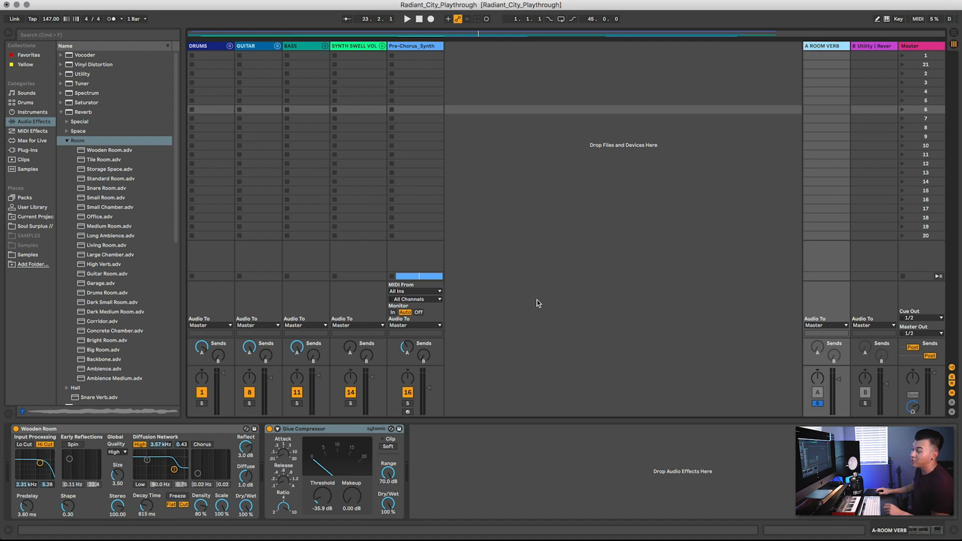